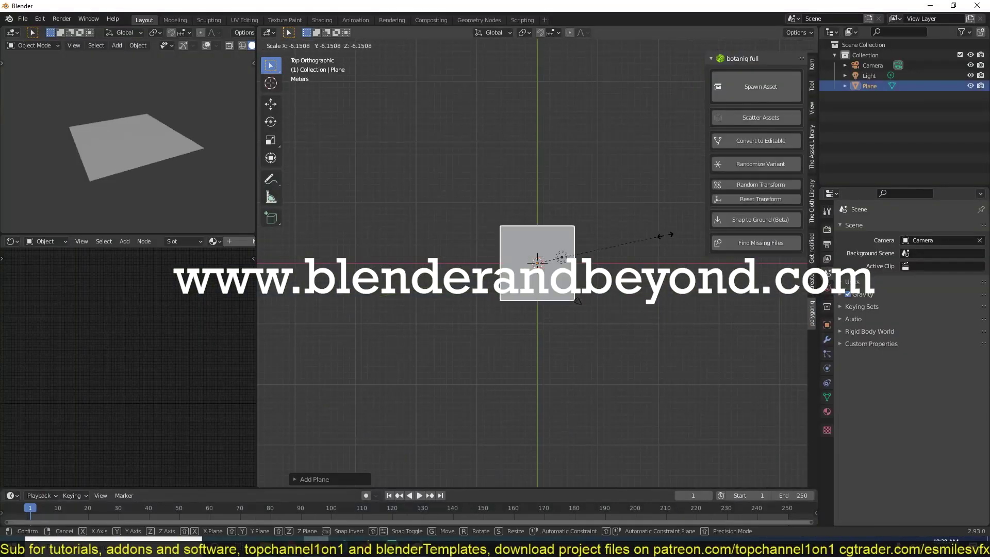
# Confirm the enlarged plane size, then check the camera view and its lens settings
pyautogui.click(673, 246)
pyautogui.moveTo(674, 245)
pyautogui.mouseDown(button='middle')
pyautogui.moveTo(537, 173)
pyautogui.moveTo(567, 224)
pyautogui.mouseUp(button='middle')
pyautogui.rightClick(567, 225)
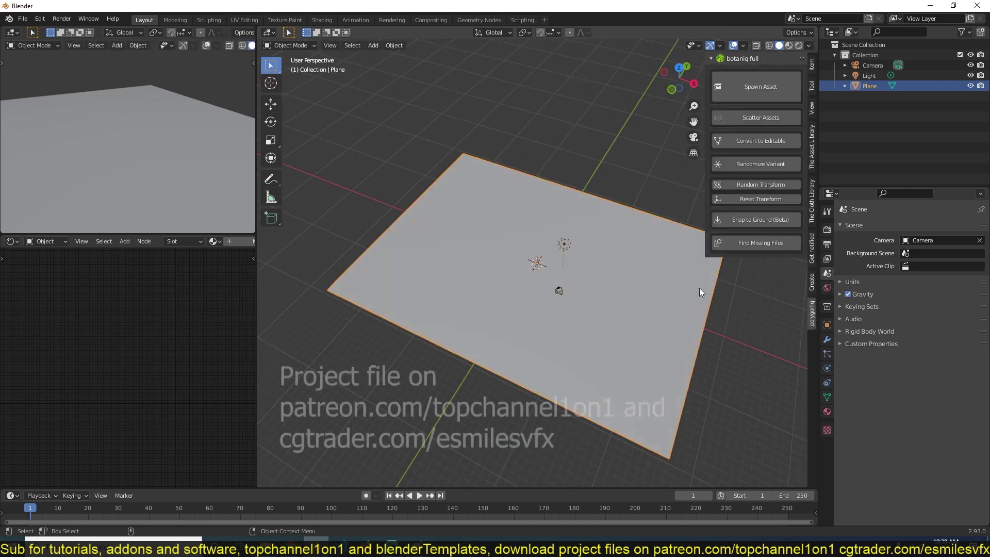
pyautogui.press('KP_0')
pyautogui.click(605, 263)
pyautogui.click(827, 369)
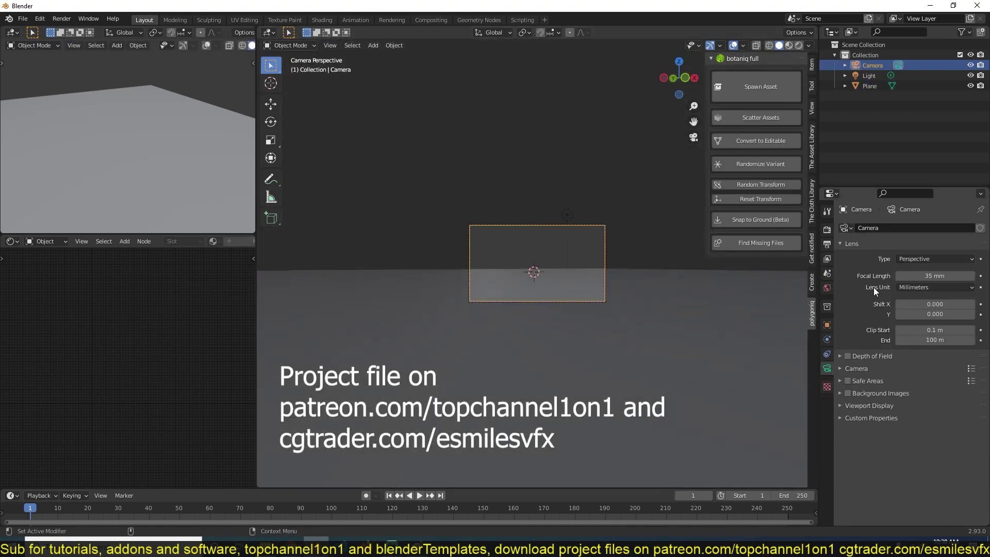
pyautogui.press('KP_7')
# Add a Displace modifier with a Clouds texture to the ground plane
pyautogui.click(461, 267)
pyautogui.click(827, 339)
pyautogui.click(882, 228)
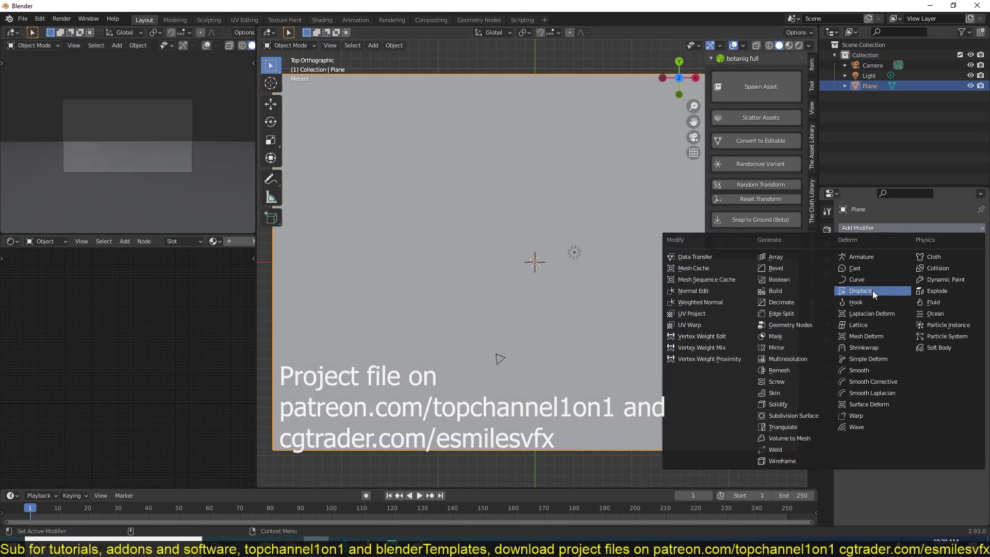
pyautogui.click(872, 290)
pyautogui.moveTo(617, 273)
pyautogui.mouseDown(button='middle')
pyautogui.moveTo(620, 318)
pyautogui.moveTo(472, 384)
pyautogui.moveTo(797, 307)
pyautogui.mouseUp(button='middle')
# Light the world with a Sky Texture, preview it rendered, and remove the lamp
pyautogui.click(827, 287)
pyautogui.click(923, 296)
pyautogui.click(664, 411)
pyautogui.click(237, 46)
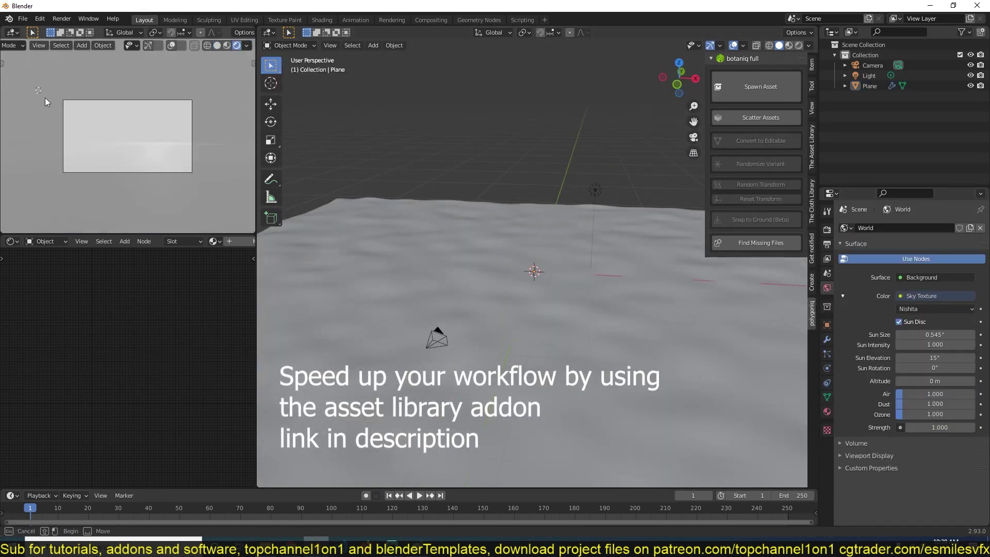
pyautogui.click(592, 187)
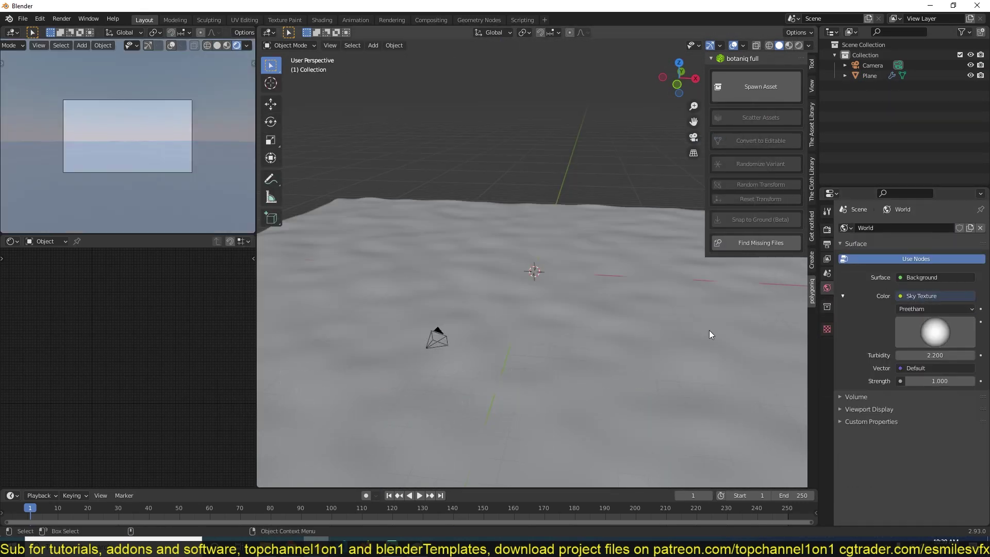
# Set Cycles to render with GPU Compute and begin saving under a new name
pyautogui.click(827, 229)
pyautogui.click(914, 278)
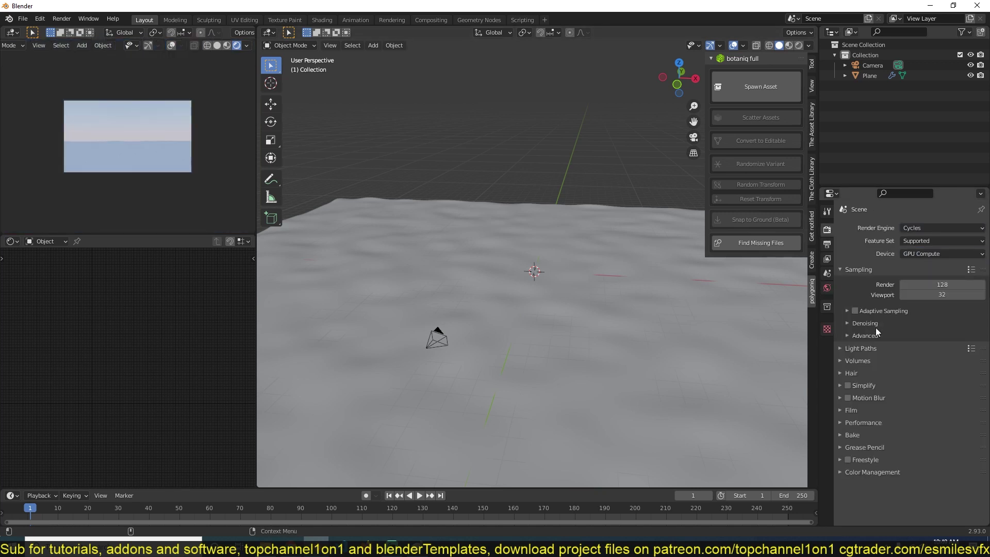
pyautogui.hotkey('ctrl', 's')
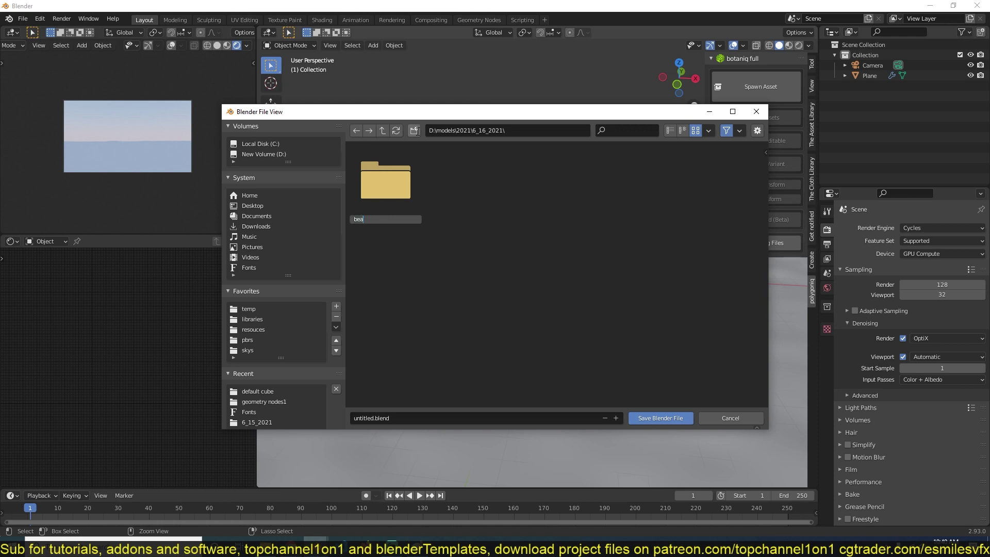
# Save the scene as beach.blend
pyautogui.write('beach')
pyautogui.press('Return')
pyautogui.click(457, 334)
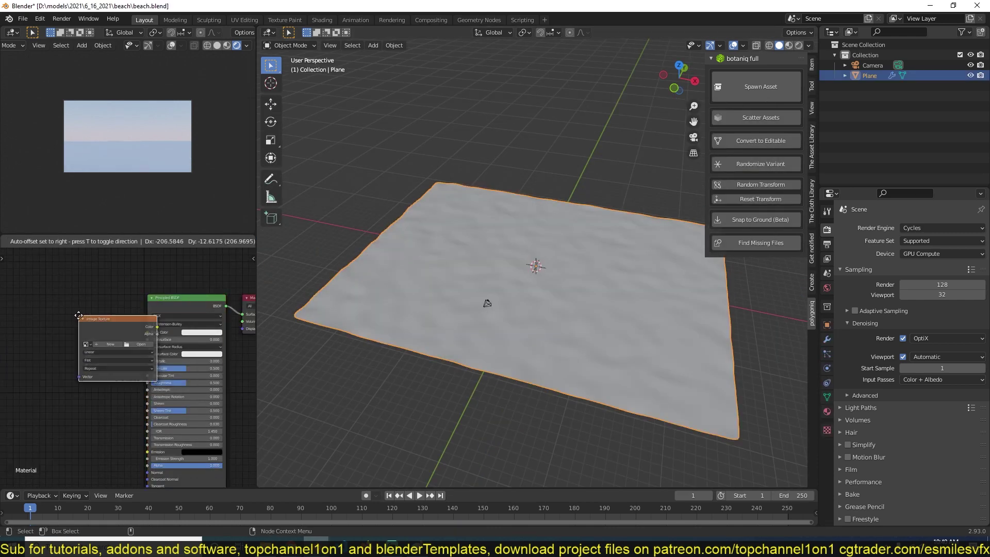
pyautogui.click(78, 315)
# Add the soil and stones asset from The Asset Library to the scene
pyautogui.click(811, 147)
pyautogui.scroll(-5, 763, 207)
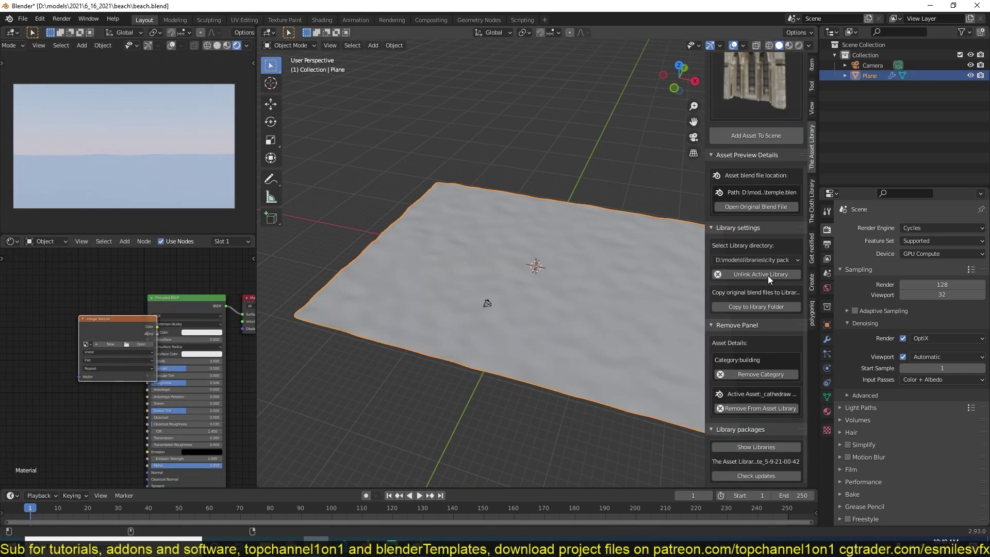
pyautogui.click(768, 306)
pyautogui.click(723, 170)
pyautogui.click(756, 227)
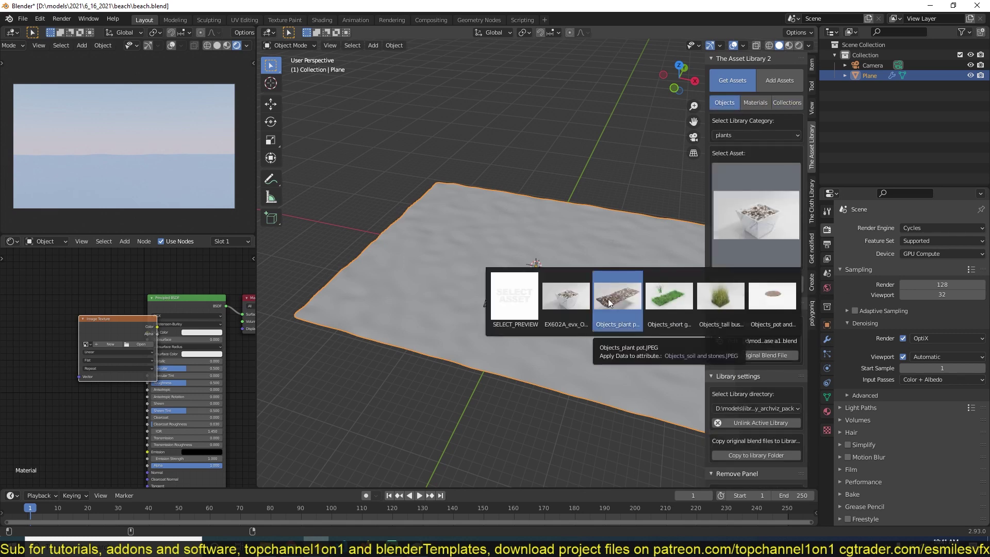
pyautogui.click(614, 303)
pyautogui.click(755, 284)
# Scale up the soil-and-stones patch, centre its origin, and inspect its soil colour
pyautogui.press('s')
pyautogui.rightClick(481, 267)
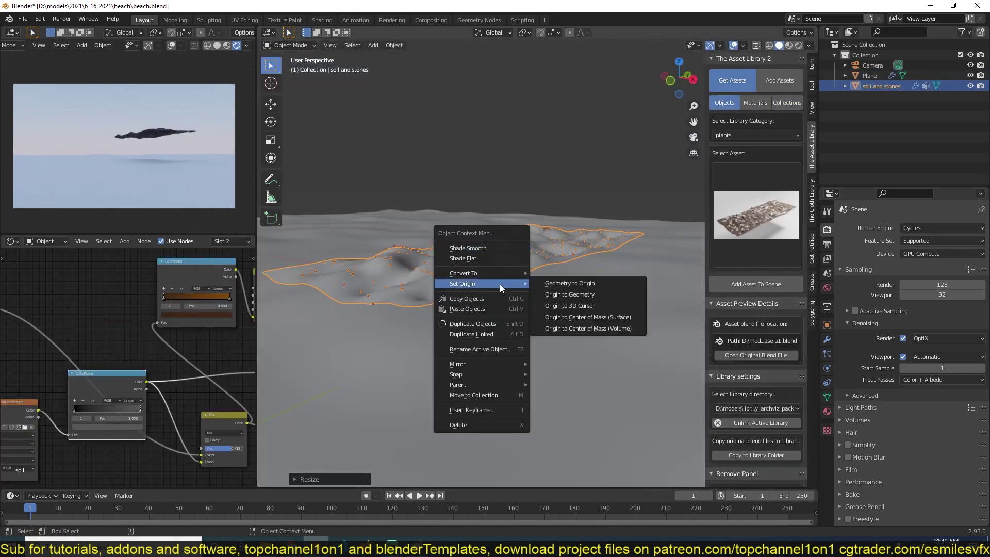
pyautogui.click(570, 294)
pyautogui.moveTo(103, 361)
pyautogui.mouseDown(button='middle')
pyautogui.moveTo(17, 373)
pyautogui.moveTo(170, 384)
pyautogui.mouseUp(button='middle')
pyautogui.scroll(3, 171, 385)
pyautogui.click(173, 360)
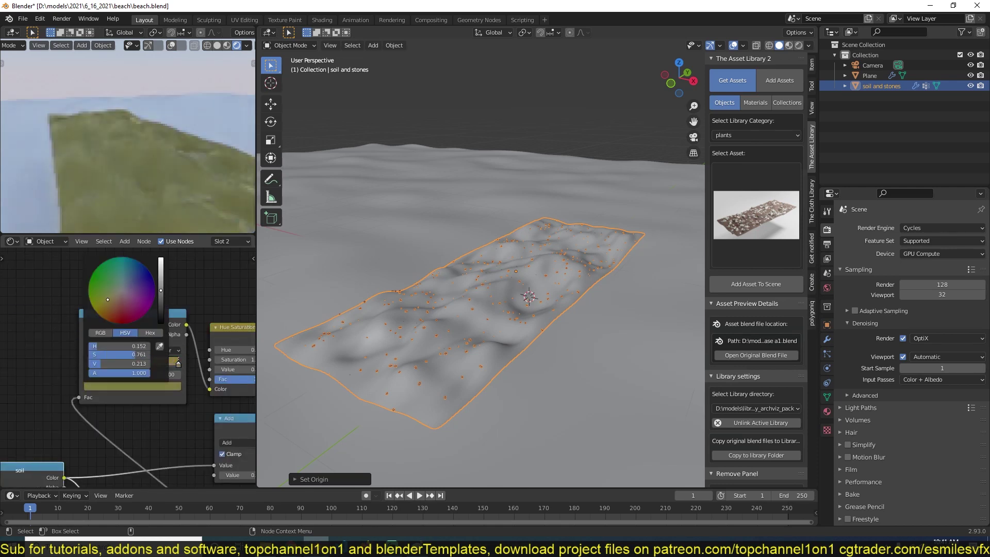
pyautogui.scroll(-3, 335, 334)
# Copy the stone particle system to the terrain plane and delete the soil-and-stones object
pyautogui.click(827, 353)
pyautogui.click(980, 252)
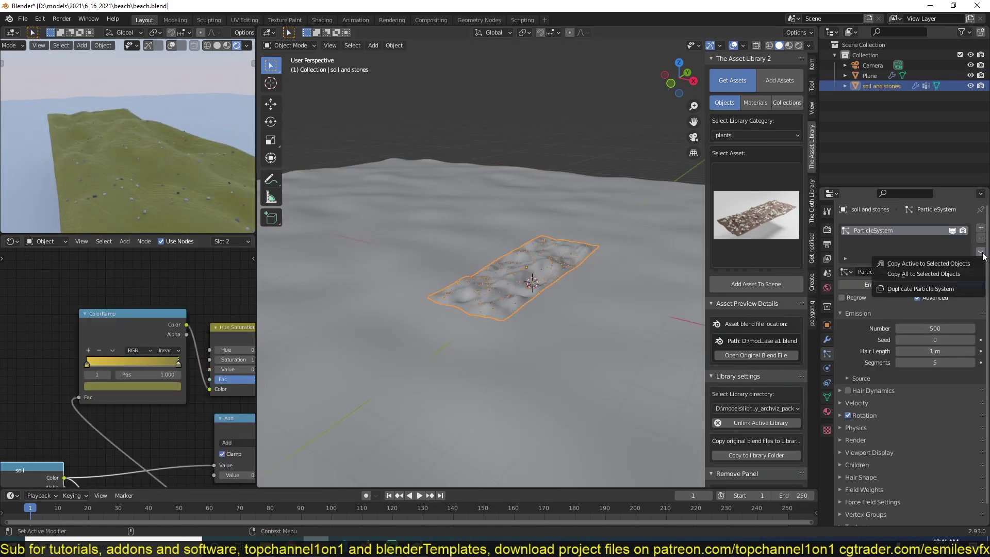
pyautogui.keyDown('shift'); pyautogui.click(645, 274); pyautogui.keyUp('shift')
pyautogui.keyDown('shift'); pyautogui.click(508, 272); pyautogui.keyUp('shift')
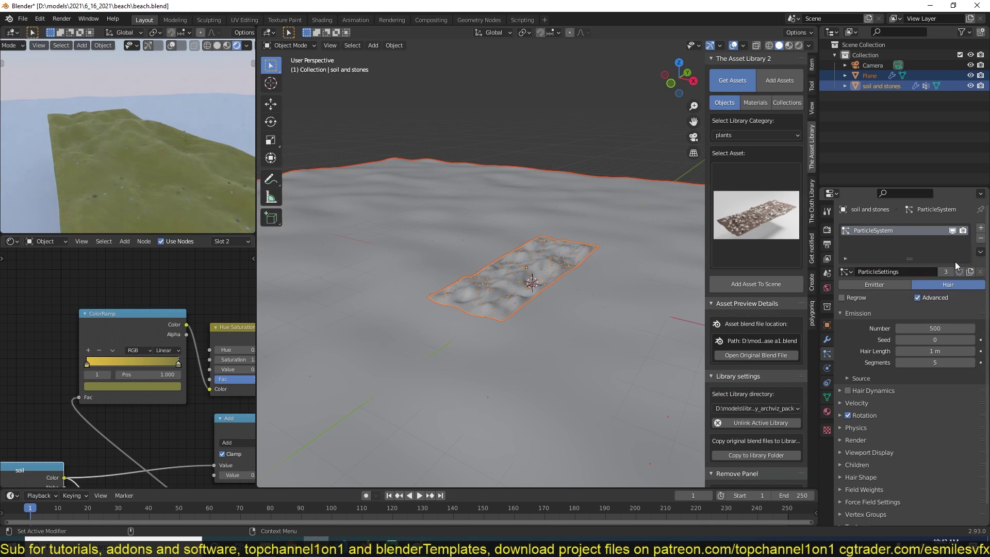
pyautogui.moveTo(670, 283); pyautogui.dragTo(593, 289, button='middle')
pyautogui.press('Delete')
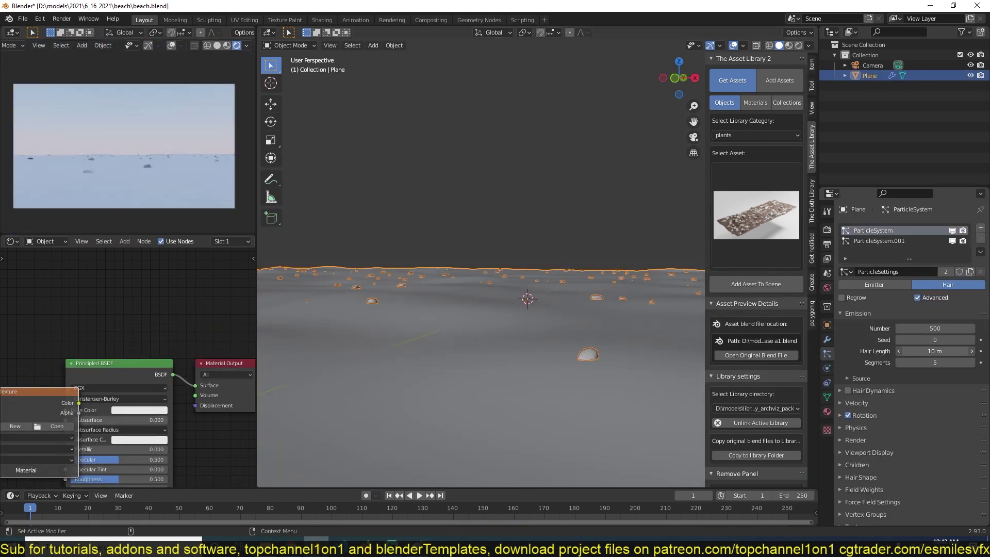
# Set the particle Scale to 1.100, deselect all, view from top, and save
pyautogui.scroll(-1, 850, 469)
pyautogui.scroll(-3, 899, 452)
pyautogui.moveTo(922, 386); pyautogui.dragTo(949, 386)
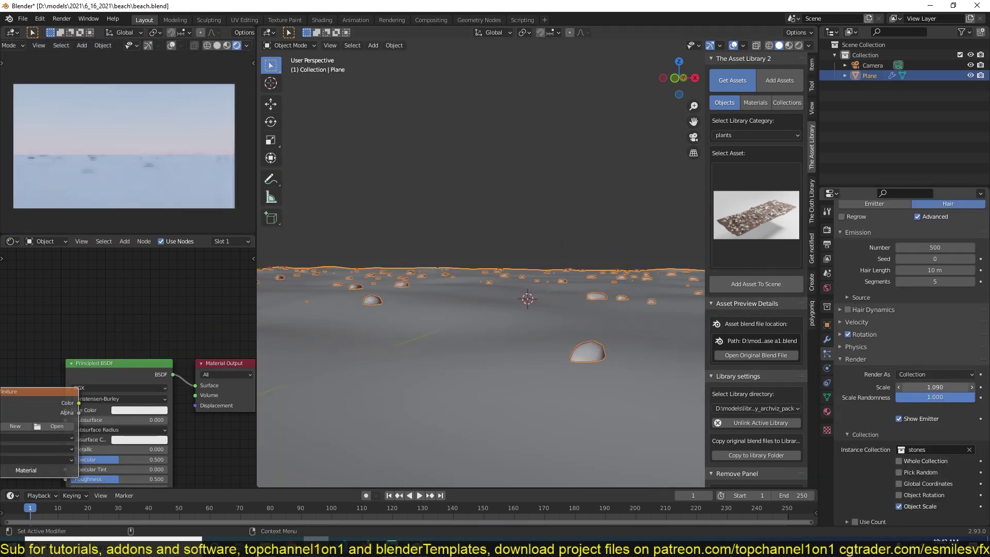
pyautogui.hotkey('alt', 'a')
pyautogui.press('KP_7')
pyautogui.hotkey('ctrl', 's')
# Switch to material preview and enter Sculpt mode on the terrain plane
pyautogui.click(238, 45)
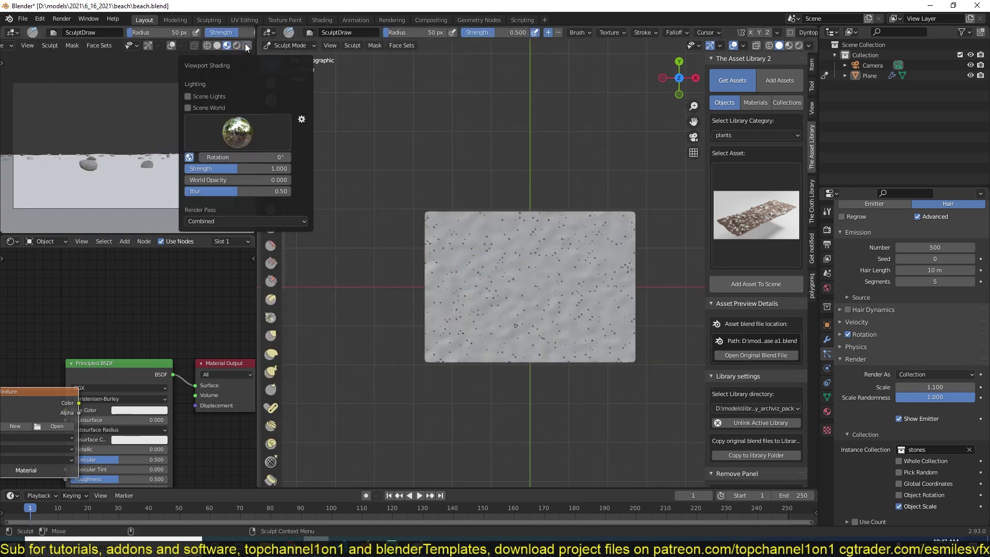
pyautogui.moveTo(562, 210)
pyautogui.mouseDown(button='middle')
pyautogui.moveTo(530, 294)
pyautogui.moveTo(534, 314)
pyautogui.mouseUp(button='middle')
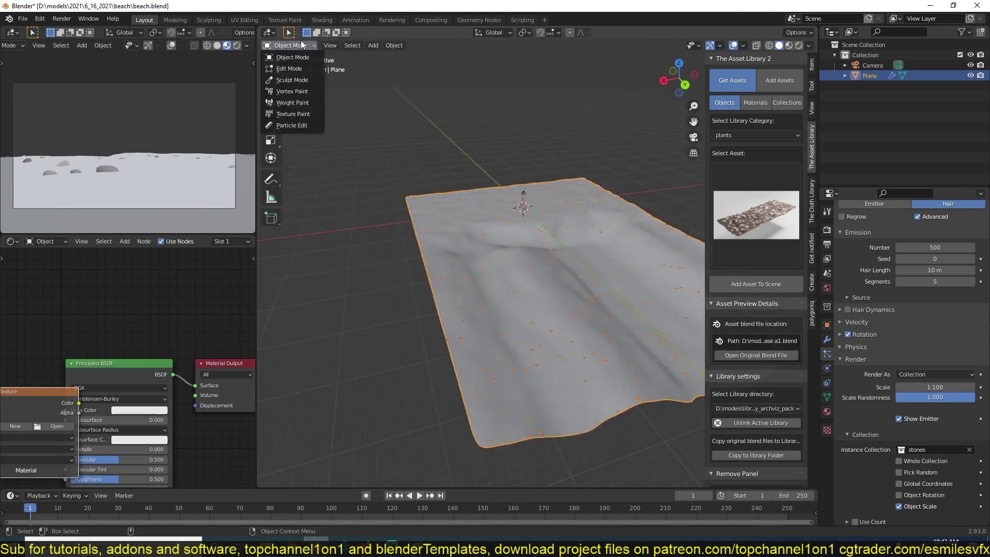
pyautogui.click(292, 80)
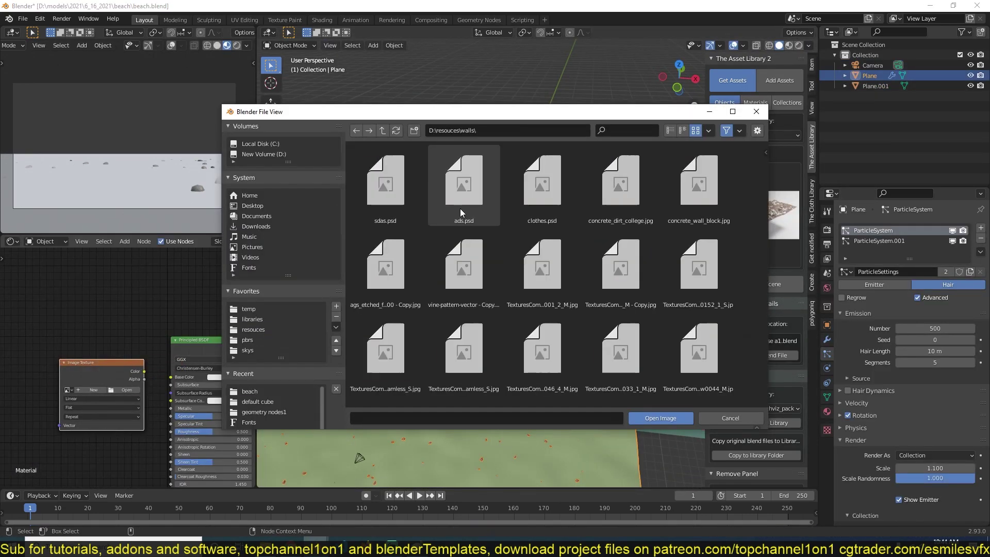
# Load TexturesCom_SoilwithPebblesTexture_M.png into the Image Texture and add Mapping nodes with Ctrl+T
pyautogui.click(491, 311)
pyautogui.scroll(-5, 481, 338)
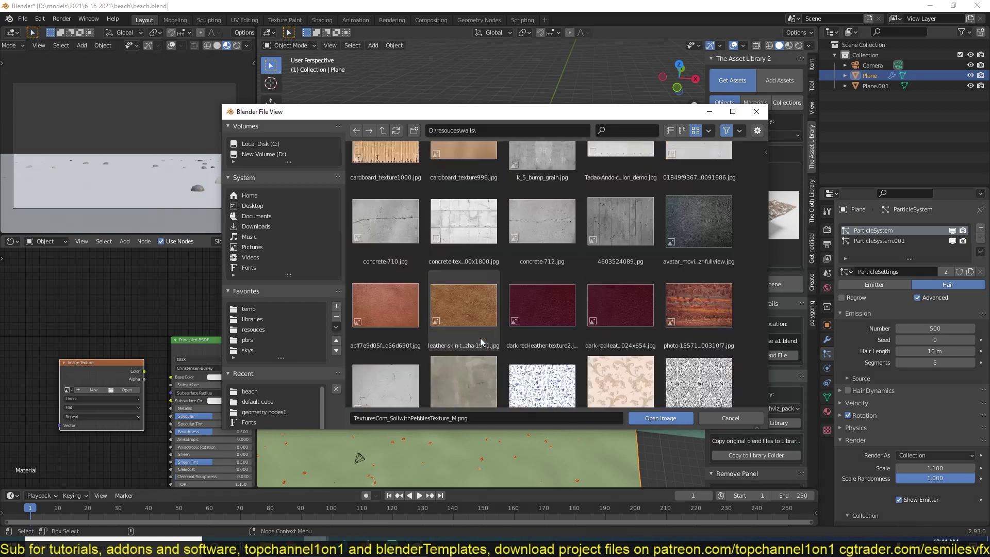
pyautogui.scroll(10, 481, 338)
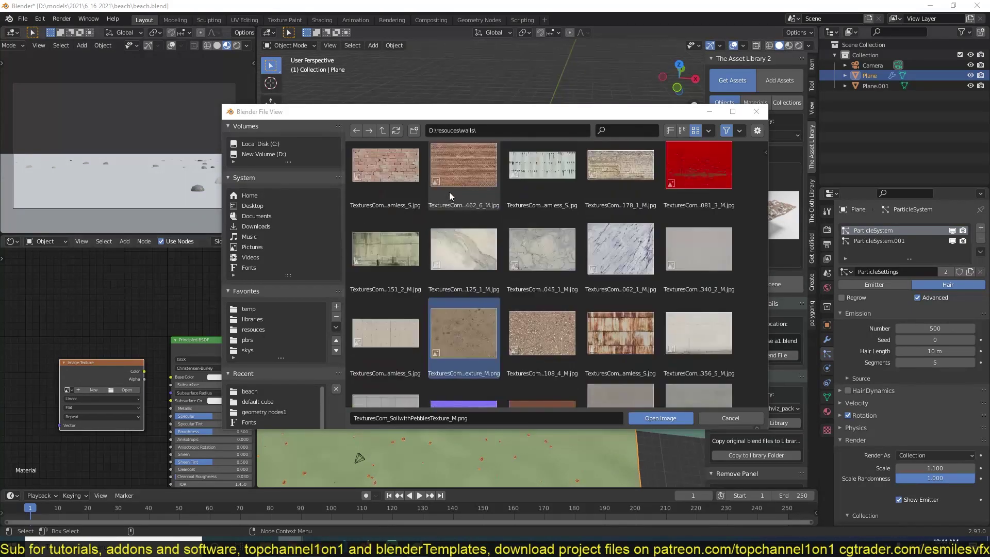
pyautogui.press('Return')
pyautogui.hotkey('ctrl', 't')
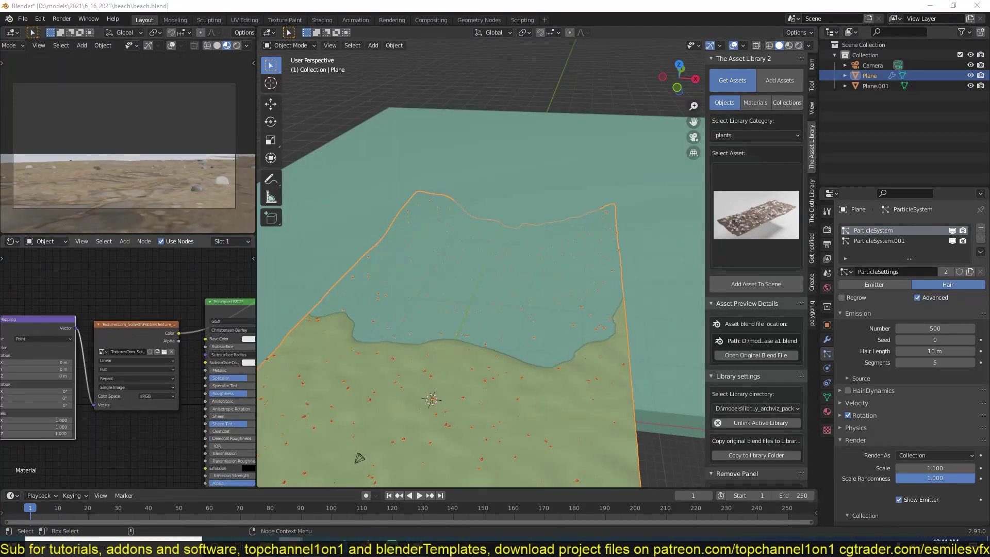
pyautogui.moveTo(72, 406); pyautogui.dragTo(154, 400, button='middle')
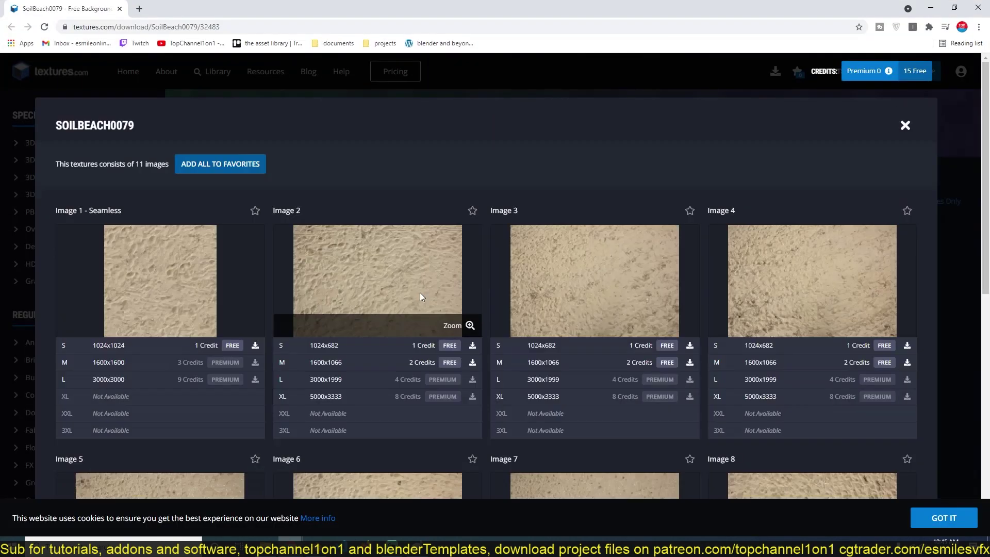
# Download Image 2's small 1024x682 version from the SOILBEACH0079 page
pyautogui.click(370, 354)
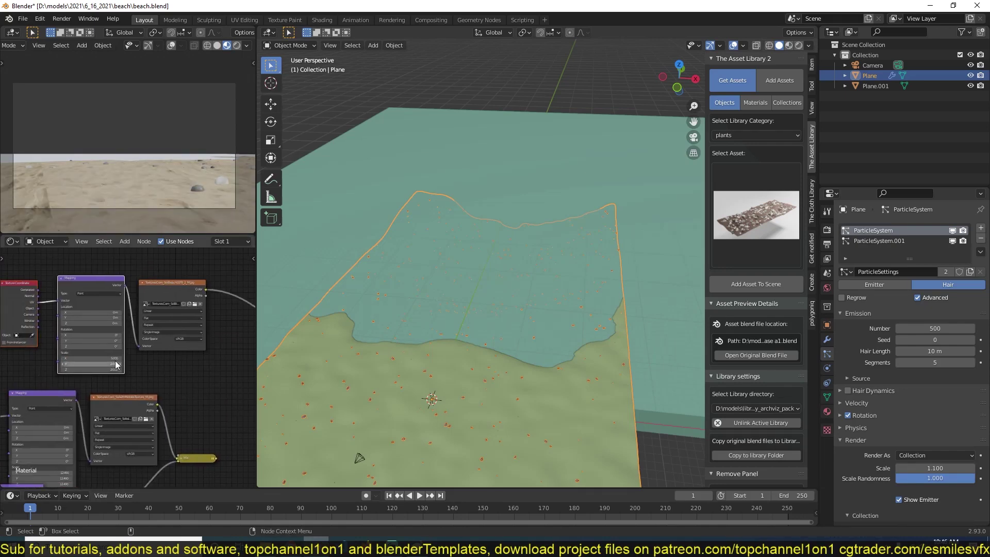
# Drop the moved texture node in place and save the file
pyautogui.scroll(-2, 122, 356)
pyautogui.click(180, 368)
pyautogui.scroll(4, 181, 318)
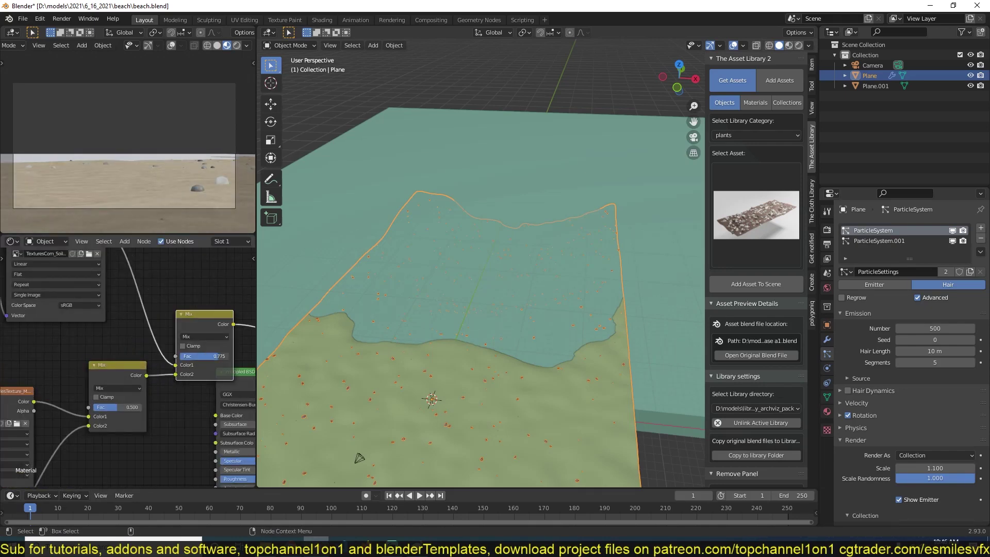
pyautogui.scroll(-2, 112, 379)
pyautogui.hotkey('ctrl', 's')
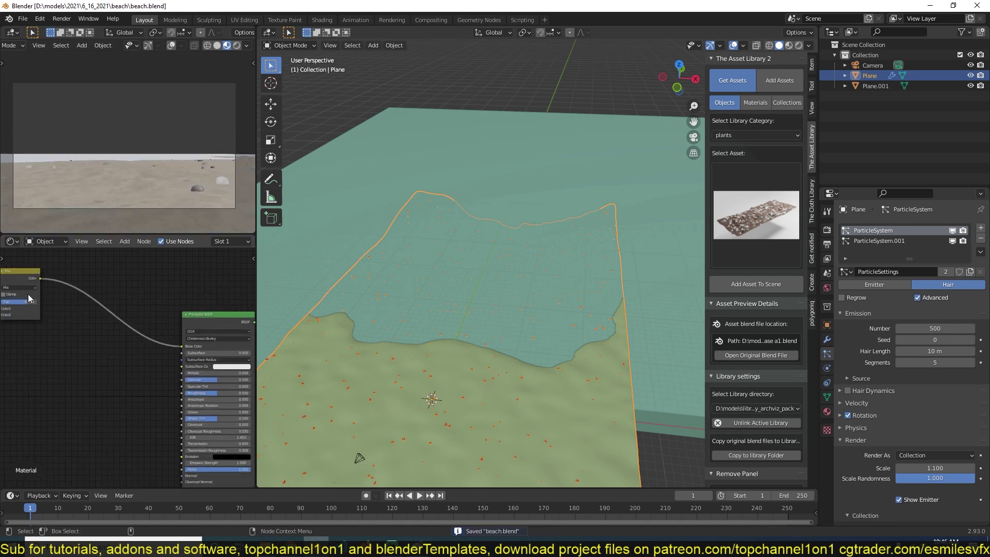
pyautogui.scroll(2, 28, 294)
# Add a Bump node to the surface normal with strength 0.333
pyautogui.hotkey('shift', 'a')
pyautogui.click(153, 335)
pyautogui.click(129, 419)
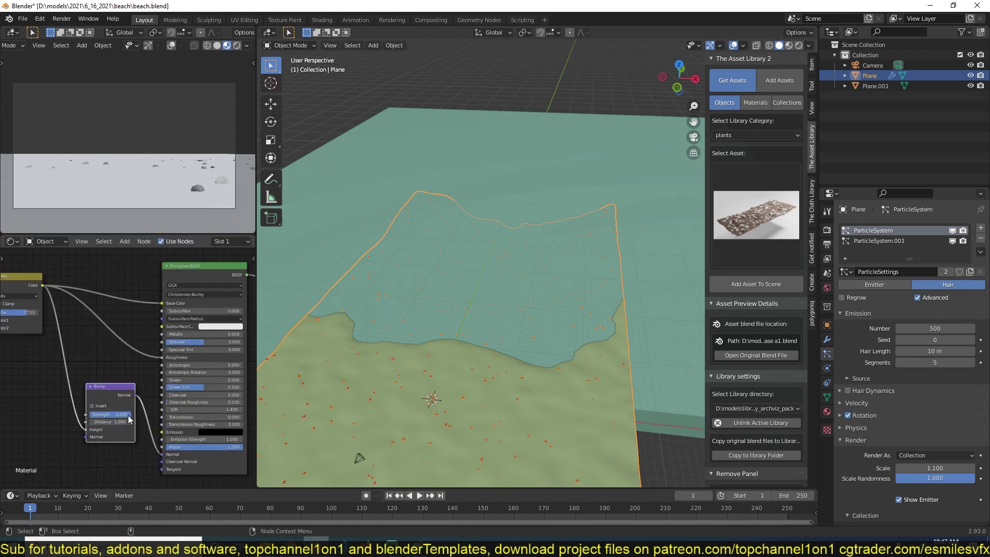
pyautogui.moveTo(128, 419); pyautogui.dragTo(101, 419)
pyautogui.press('Escape')
# Save, then add a Hue Saturation Value node to adjust the sand colour's saturation
pyautogui.hotkey('ctrl', 's')
pyautogui.hotkey('shift', 'a')
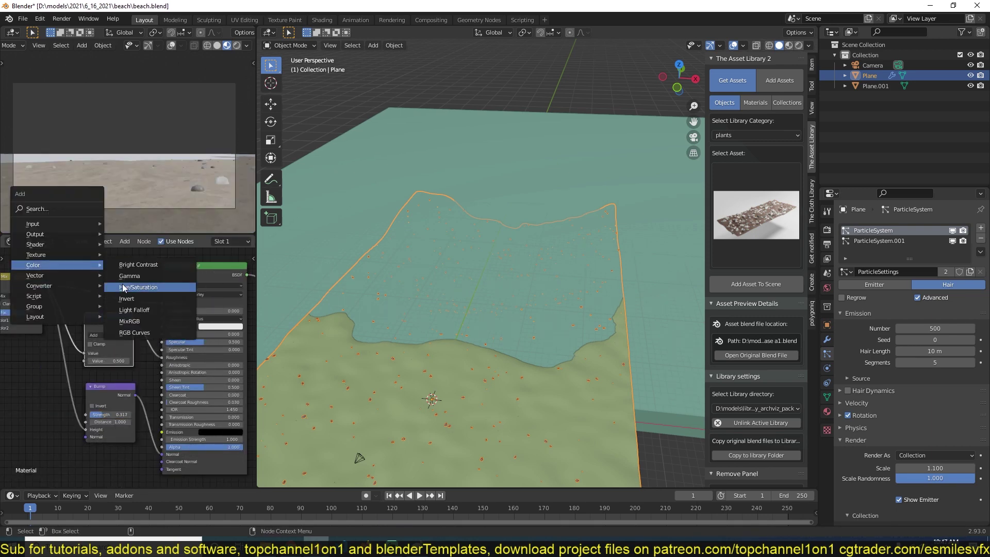
pyautogui.click(206, 287)
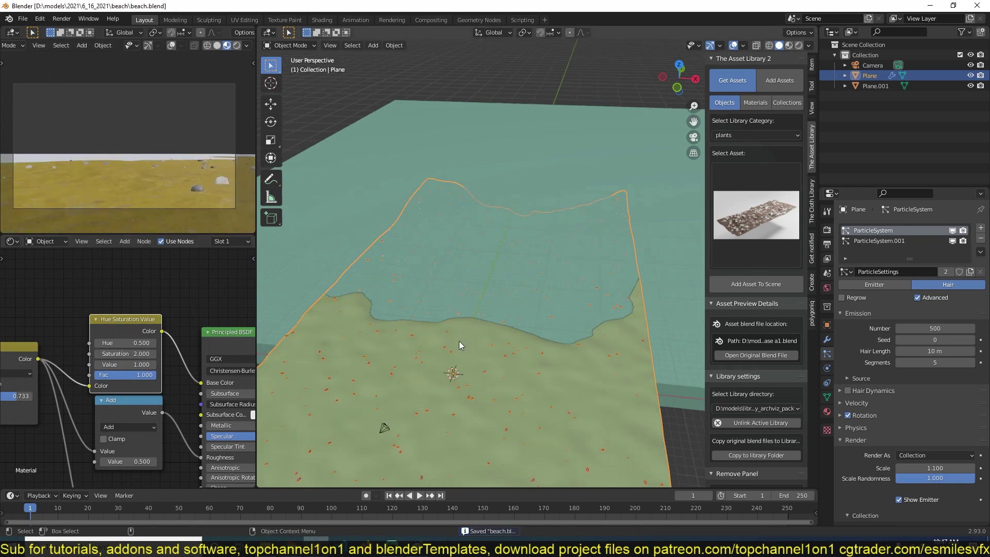
pyautogui.moveTo(126, 353); pyautogui.dragTo(106, 353)
pyautogui.scroll(-3, 193, 307)
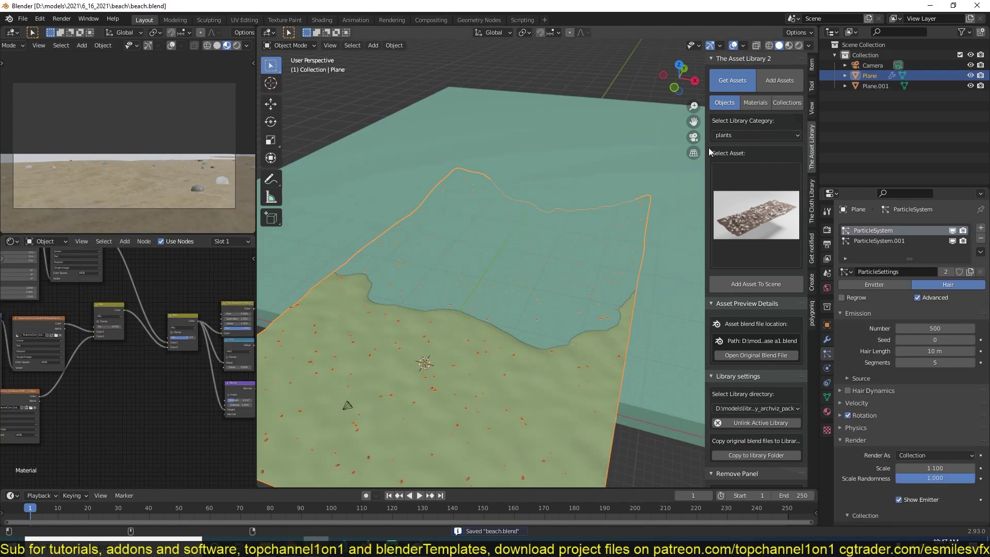
# Name the object sand, create category 'ground', render its preview, and save it to the library
pyautogui.click(779, 89)
pyautogui.write('sand')
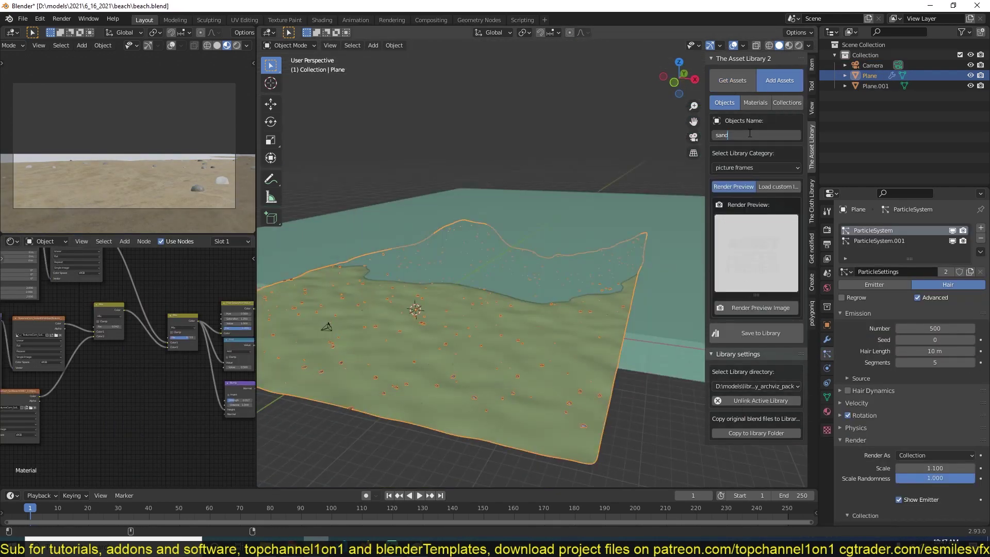
pyautogui.click(756, 167)
pyautogui.click(740, 221)
pyautogui.click(753, 196)
pyautogui.write('ground')
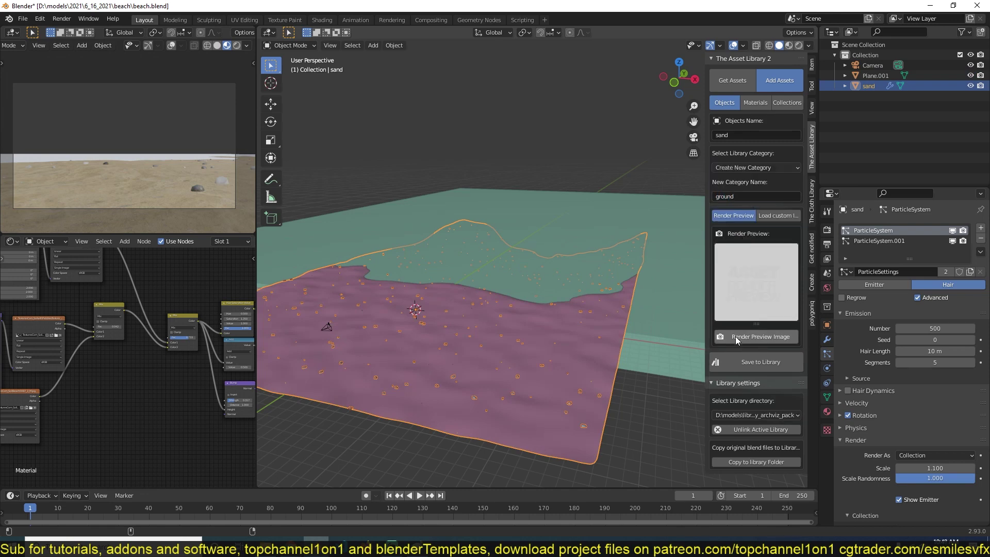
pyautogui.click(735, 336)
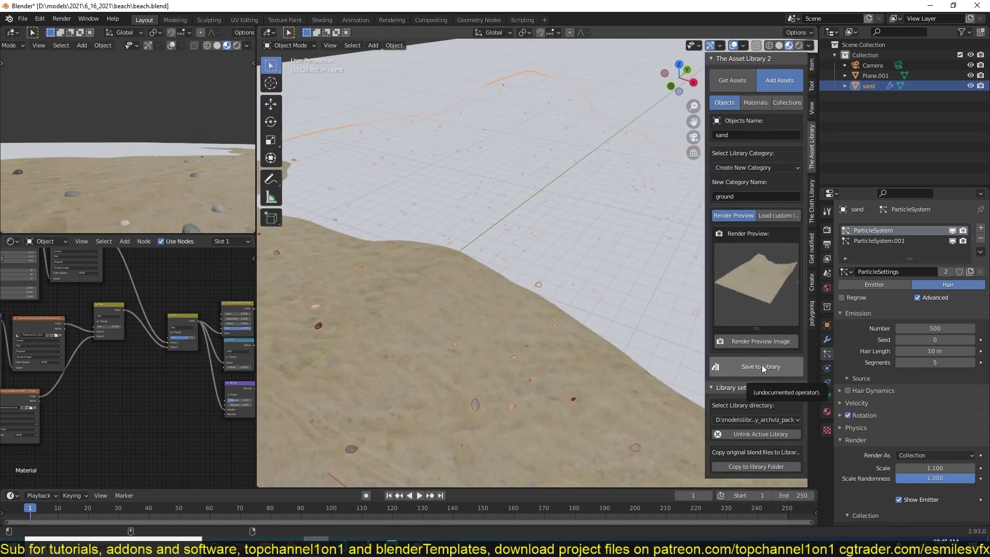
pyautogui.click(762, 366)
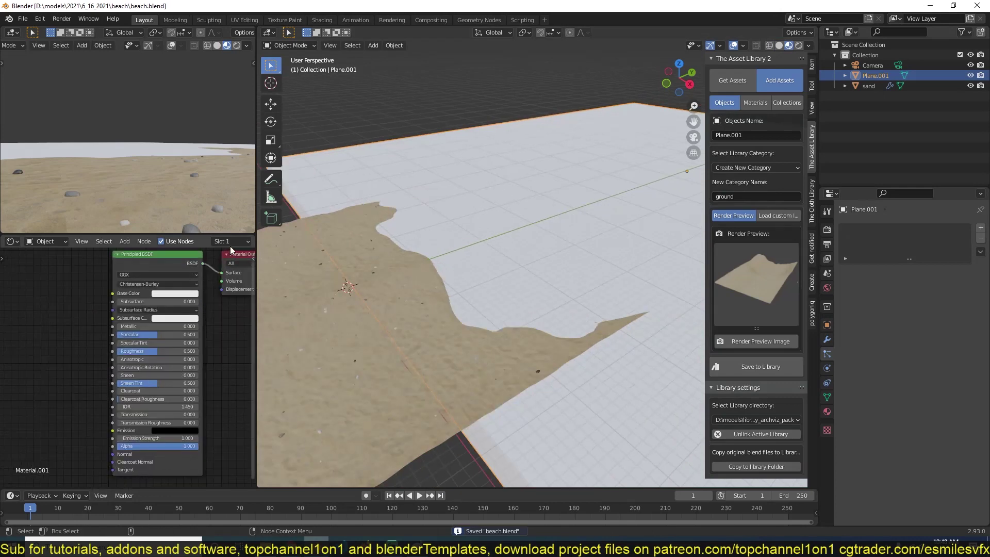
# Lower the water material's roughness and make it fully transmissive
pyautogui.moveTo(153, 351); pyautogui.dragTo(132, 350)
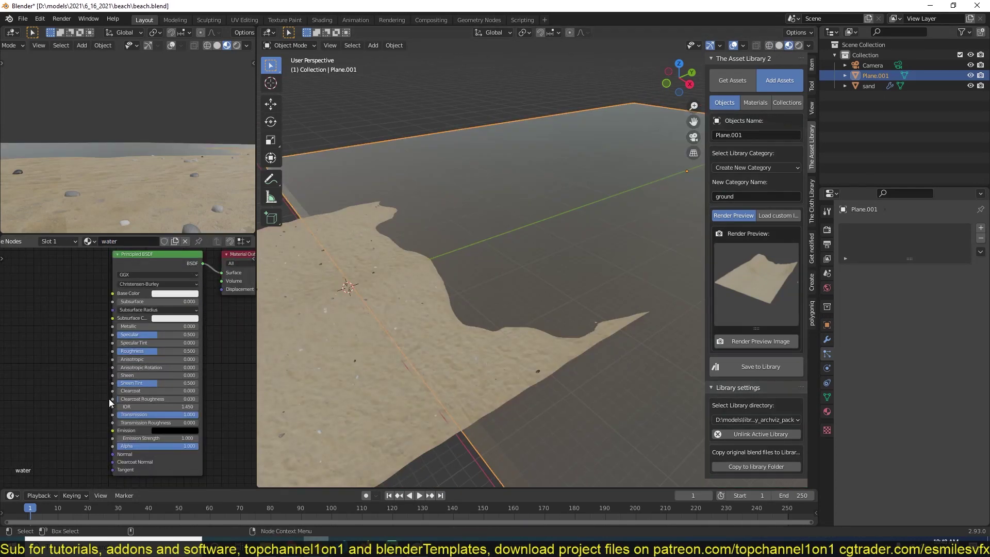
pyautogui.moveTo(154, 414); pyautogui.dragTo(201, 414)
pyautogui.moveTo(173, 271); pyautogui.dragTo(135, 317)
# Add a Noise texture with Mapping nodes, stretched along one axis
pyautogui.hotkey('shift', 'a')
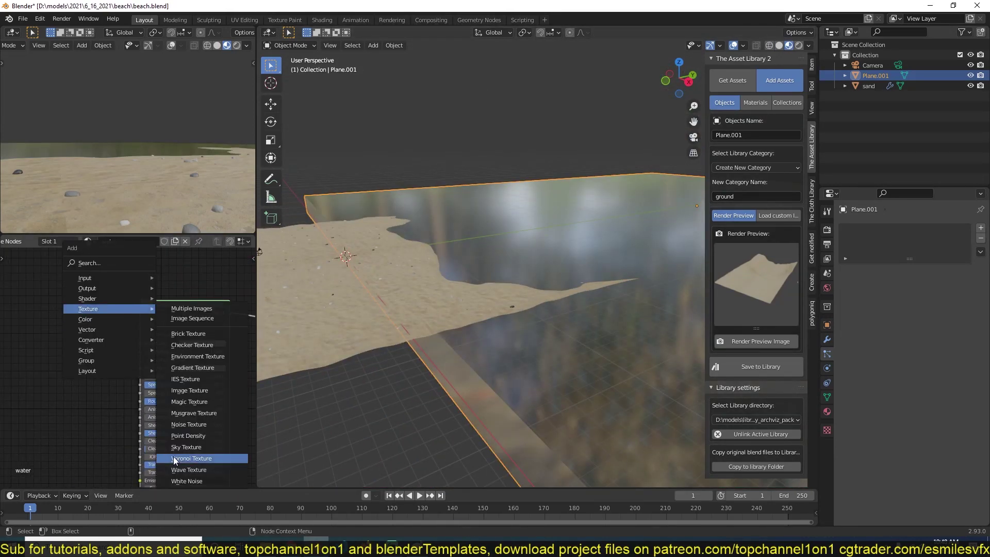
pyautogui.click(263, 426)
pyautogui.click(32, 386)
pyautogui.hotkey('ctrl', 't')
pyautogui.scroll(1, 179, 402)
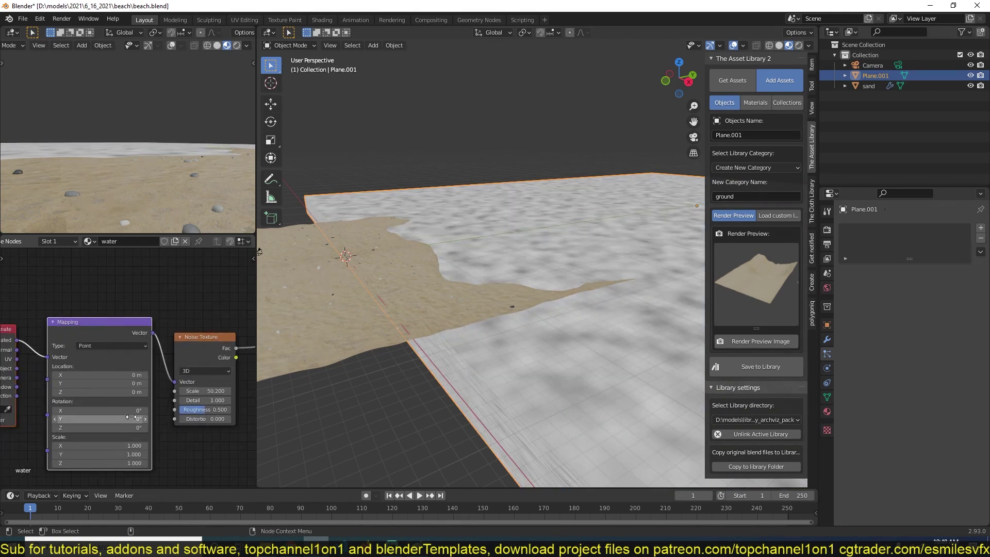
pyautogui.moveTo(82, 454); pyautogui.dragTo(98, 455)
pyautogui.moveTo(227, 387); pyautogui.dragTo(6, 352, button='middle')
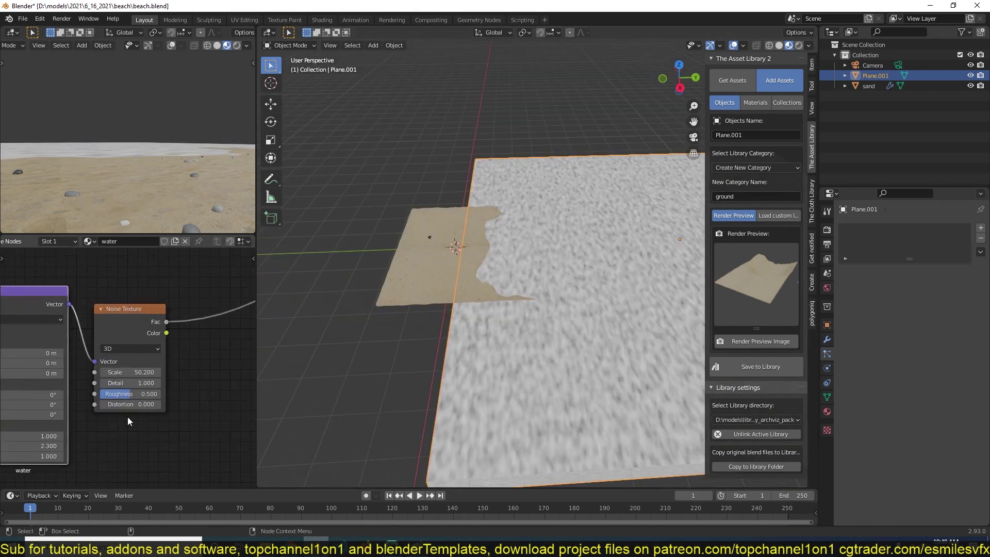
# Connect the Bump output to the shader's Normal and save the file
pyautogui.moveTo(132, 378); pyautogui.dragTo(204, 454)
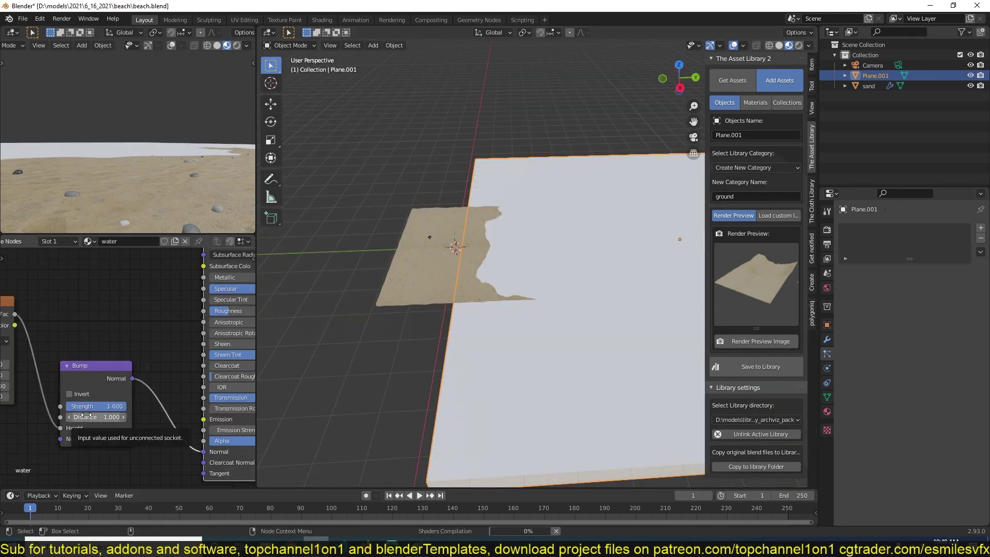
pyautogui.scroll(3, 355, 388)
pyautogui.moveTo(355, 389); pyautogui.dragTo(409, 338, button='middle')
pyautogui.scroll(2, 140, 417)
pyautogui.hotkey('ctrl', 's')
pyautogui.scroll(-2, 140, 417)
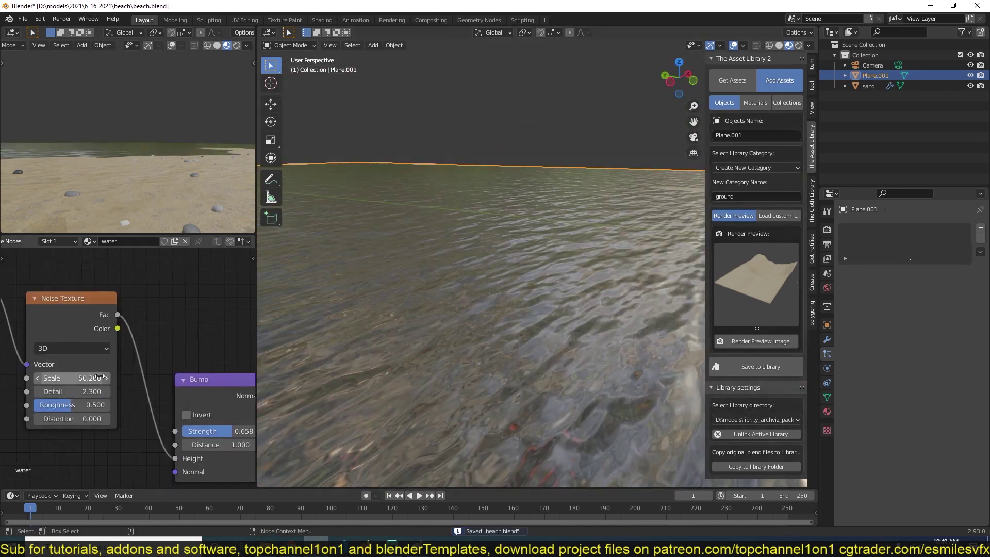
pyautogui.scroll(-2, 181, 398)
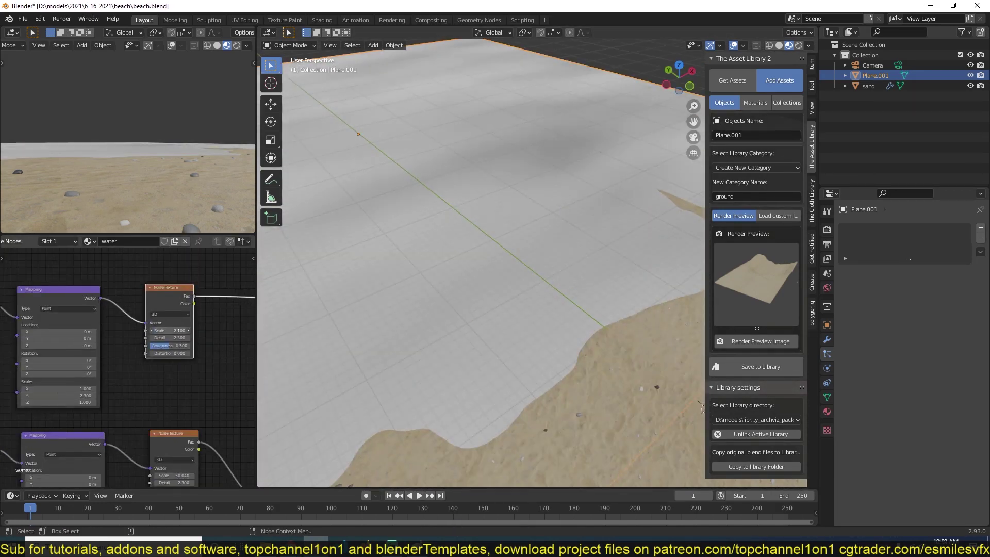
# Add a Power math node with exponent 2.2 and lower the mix factor to about 0.13
pyautogui.click(183, 351)
pyautogui.click(201, 311)
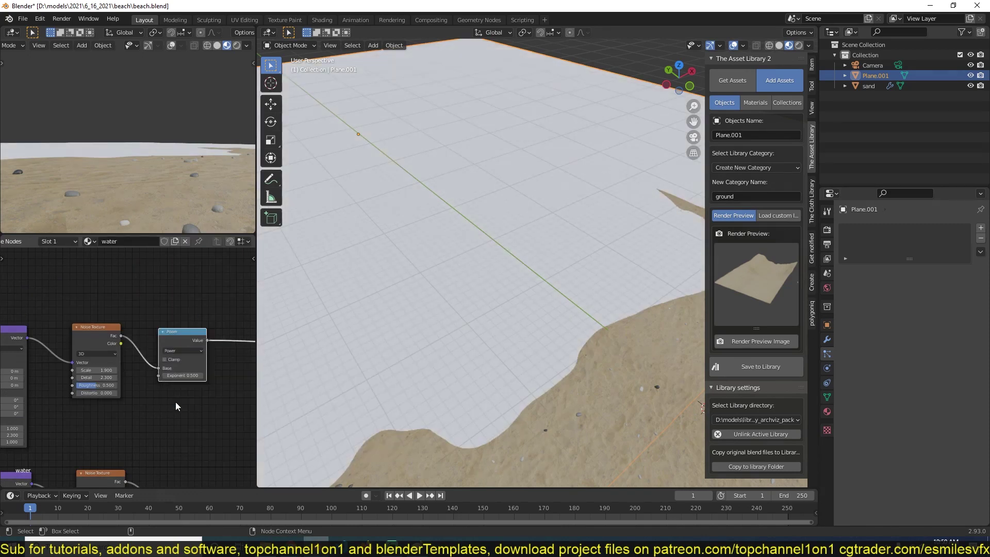
pyautogui.scroll(-2, 176, 401)
pyautogui.moveTo(175, 321); pyautogui.dragTo(122, 389, button='middle')
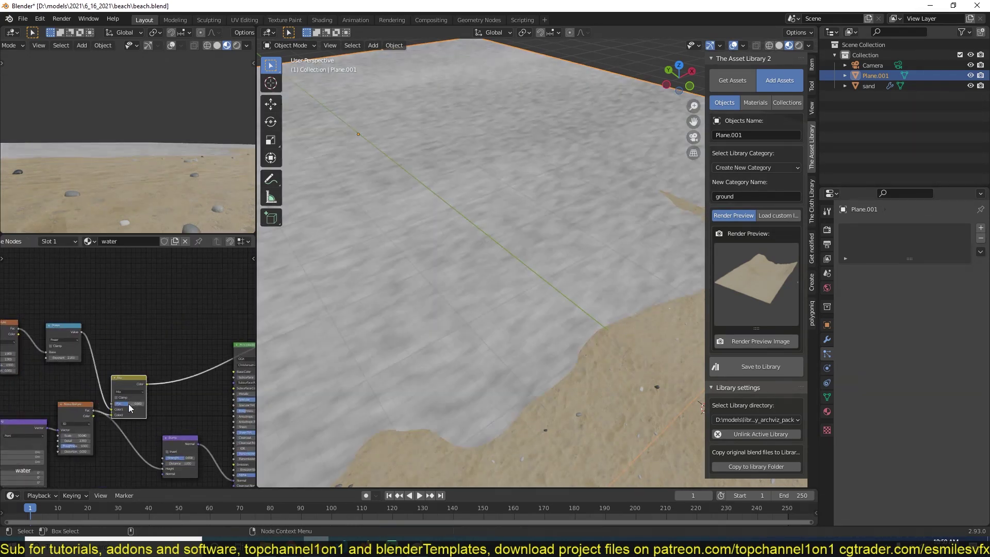
pyautogui.moveTo(129, 404); pyautogui.dragTo(104, 404)
pyautogui.moveTo(209, 361); pyautogui.dragTo(121, 346, button='middle')
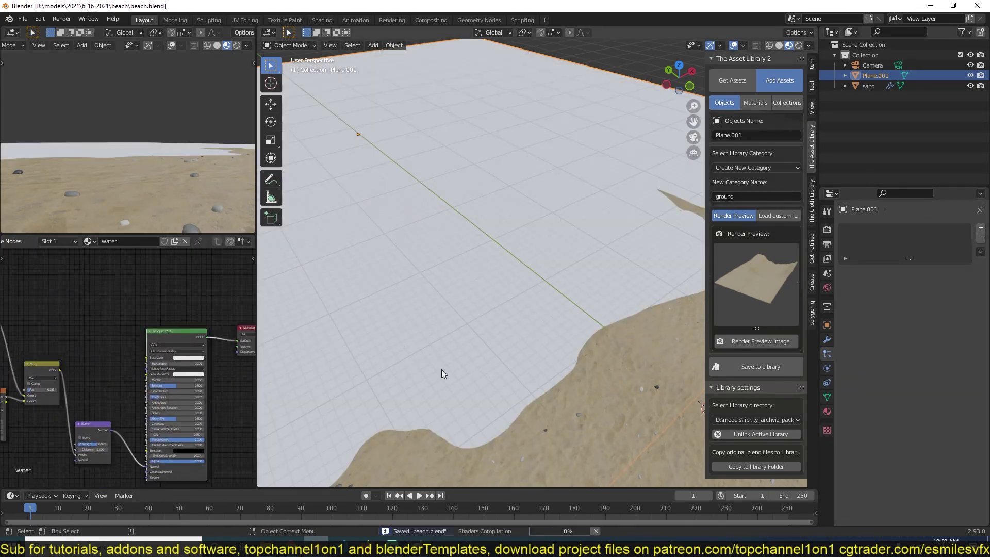
# Adjust the second noise texture's scale and soften the bump strength for subtler ripples
pyautogui.moveTo(562, 245); pyautogui.dragTo(557, 170, button='middle')
pyautogui.scroll(3, 168, 358)
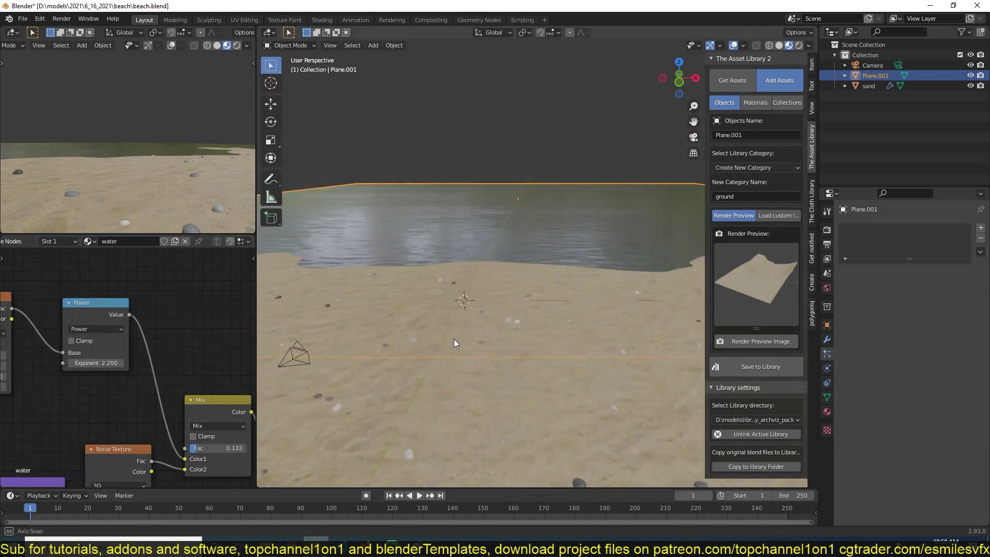
pyautogui.moveTo(454, 343); pyautogui.dragTo(428, 330, button='middle')
pyautogui.moveTo(31, 381); pyautogui.dragTo(108, 352, button='middle')
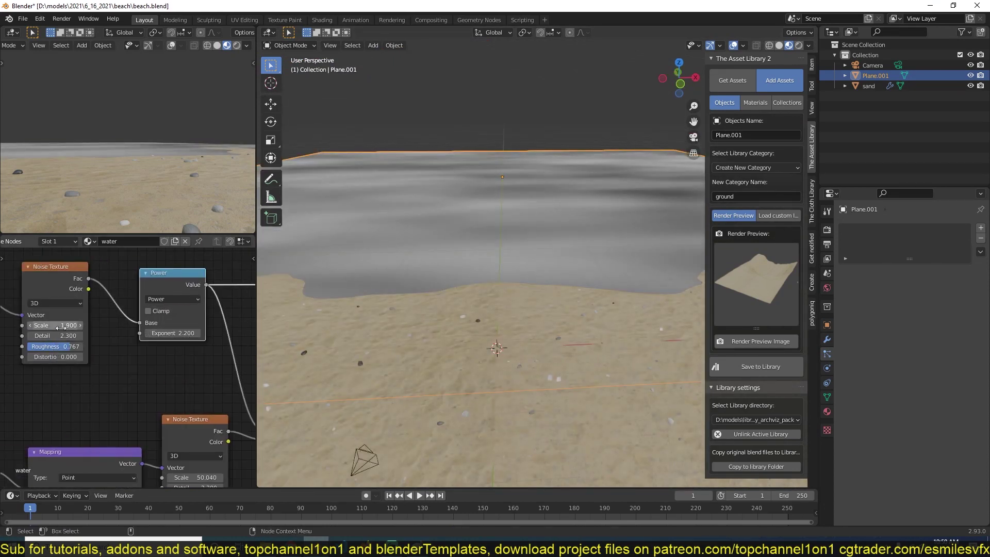
pyautogui.moveTo(60, 328); pyautogui.dragTo(123, 309, button='middle')
pyautogui.moveTo(124, 361); pyautogui.dragTo(31, 330, button='middle')
pyautogui.hotkey('ctrl', 's')
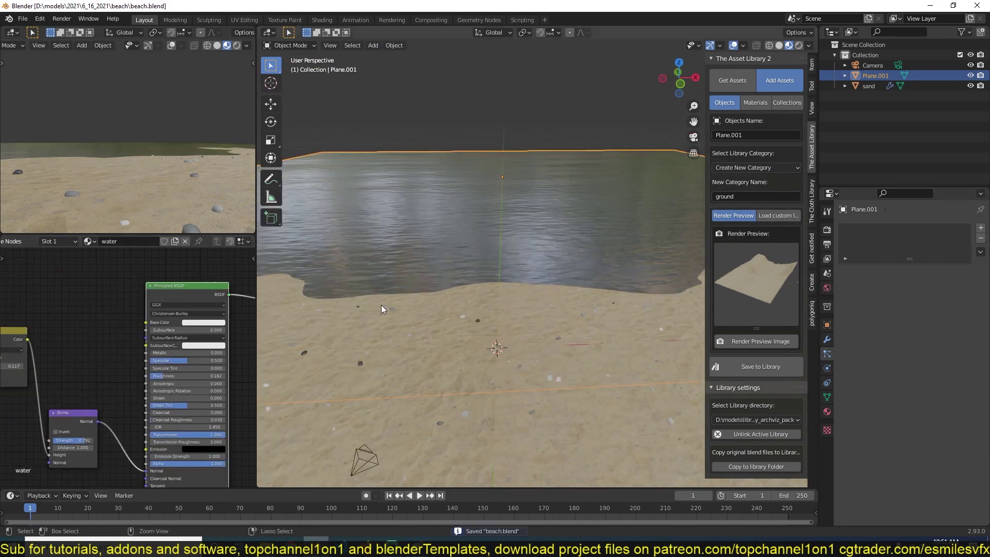
# Add a ColorRamp with a pale green stop and save the file
pyautogui.hotkey('shift', 'a')
pyautogui.click(196, 310)
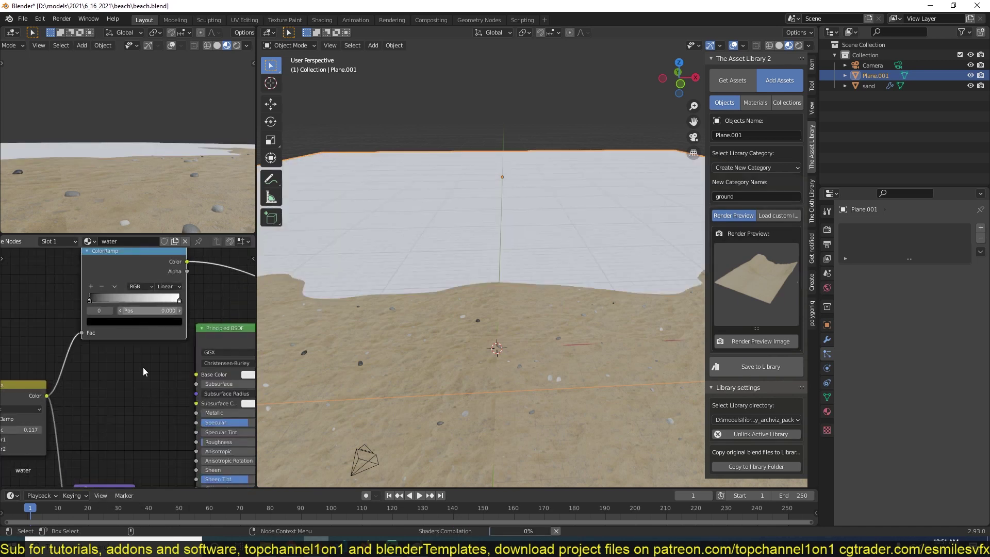
pyautogui.moveTo(143, 371); pyautogui.dragTo(140, 414, button='middle')
pyautogui.click(132, 364)
pyautogui.moveTo(158, 302); pyautogui.dragTo(159, 252)
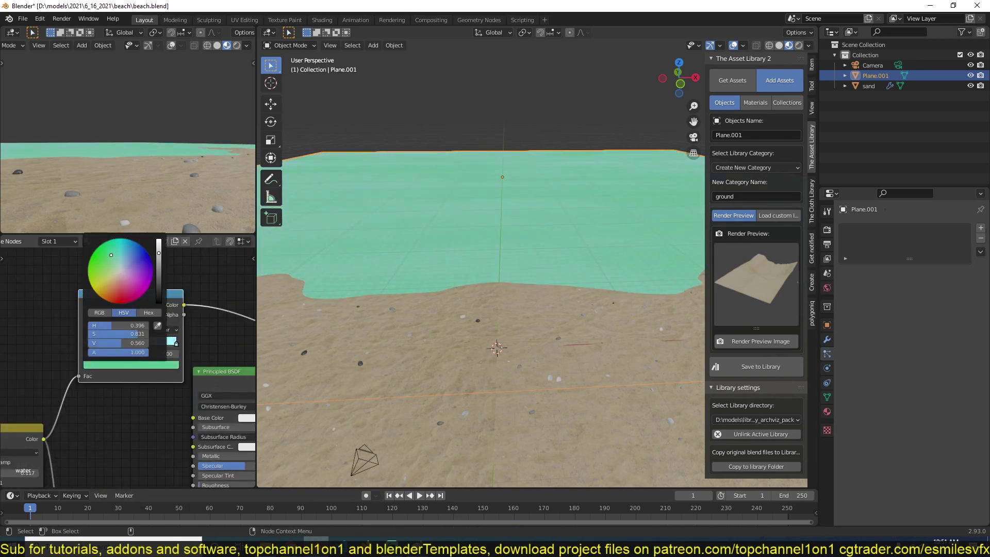
pyautogui.scroll(-3, 86, 363)
pyautogui.hotkey('ctrl', 's')
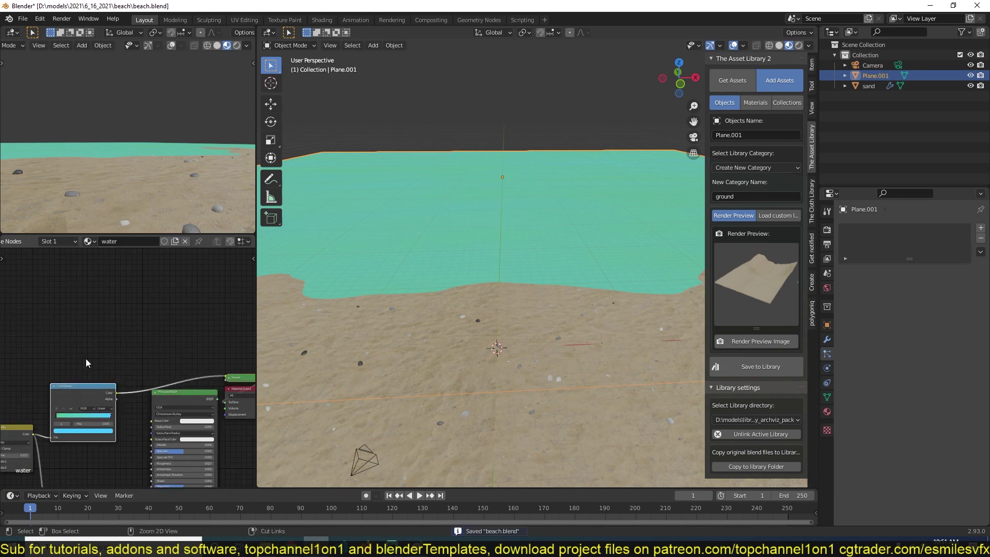
# Add a Layer Weight node feeding a Power math node
pyautogui.click(106, 309)
pyautogui.hotkey('shift', 'a')
pyautogui.click(181, 183)
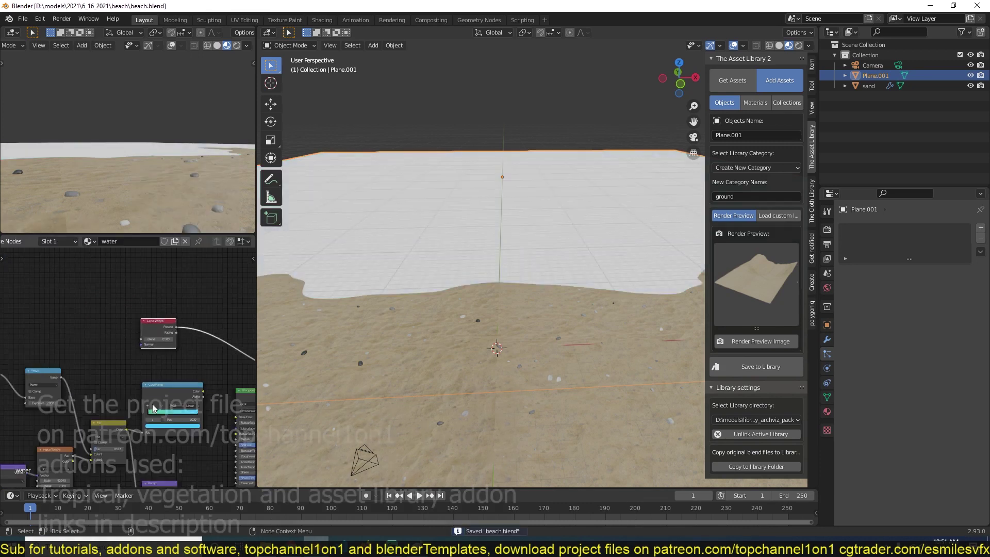
pyautogui.scroll(3, 367, 281)
pyautogui.scroll(2, 128, 319)
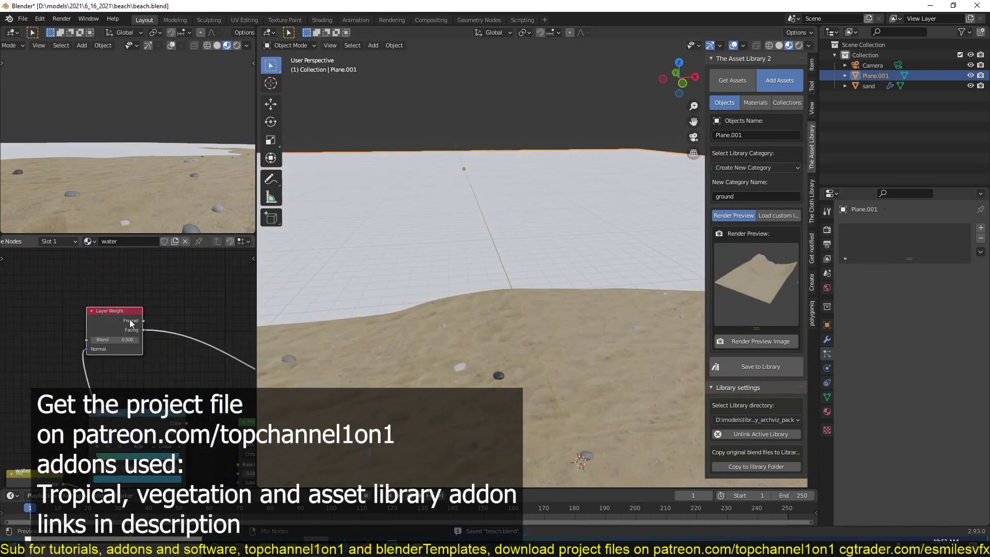
pyautogui.click(163, 330)
pyautogui.click(155, 357)
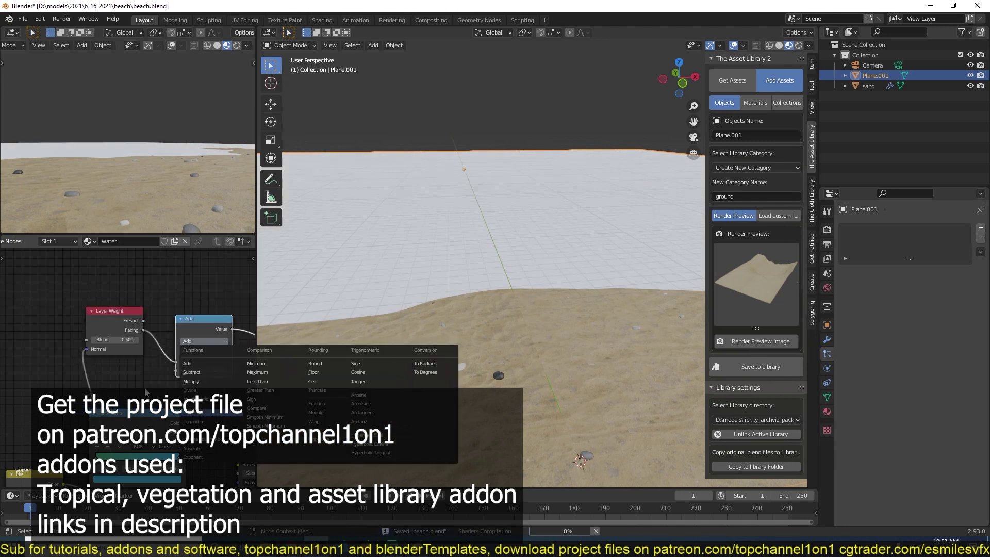
pyautogui.click(144, 388)
# Add another ColorRamp and set the Mix node to Multiply with factor 0.633
pyautogui.scroll(-3, 361, 353)
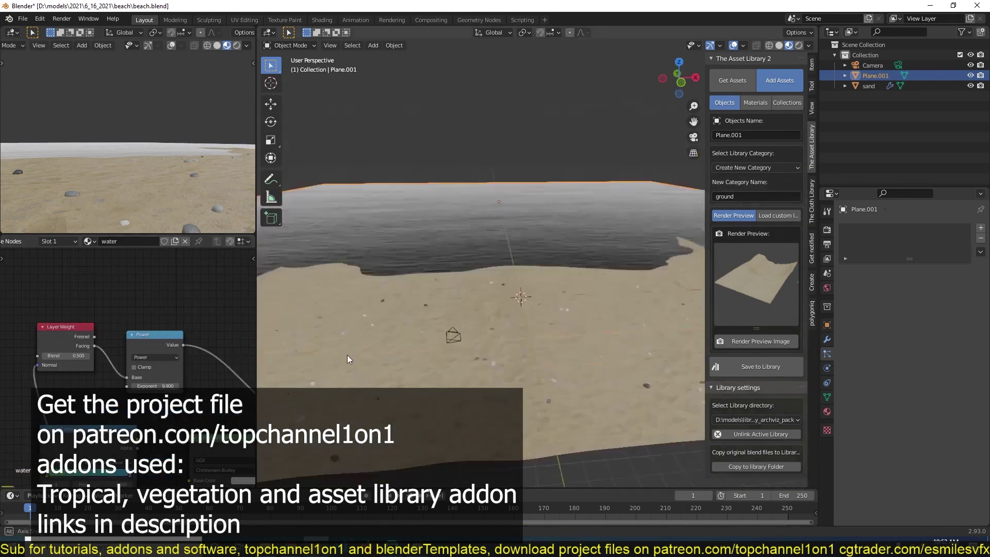
pyautogui.scroll(-2, 155, 351)
pyautogui.hotkey('shift', 'a')
pyautogui.click(131, 392)
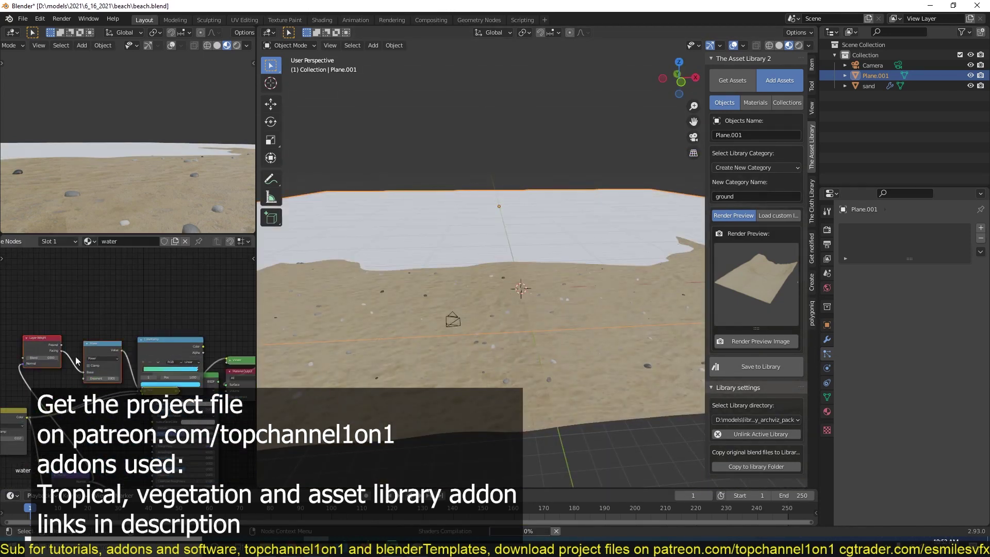
pyautogui.scroll(4, 192, 386)
pyautogui.moveTo(83, 354)
pyautogui.mouseDown()
pyautogui.moveTo(56, 354)
pyautogui.moveTo(85, 354)
pyautogui.mouseUp()
pyautogui.click(75, 163)
pyautogui.click(77, 331)
pyautogui.click(61, 294)
pyautogui.moveTo(361, 289)
pyautogui.mouseDown(button='middle')
pyautogui.moveTo(316, 293)
pyautogui.moveTo(278, 315)
pyautogui.mouseUp(button='middle')
pyautogui.hotkey('ctrl', 's')
# Link the ColorRamp into the Base Color and save the file
pyautogui.moveTo(122, 420); pyautogui.dragTo(164, 421)
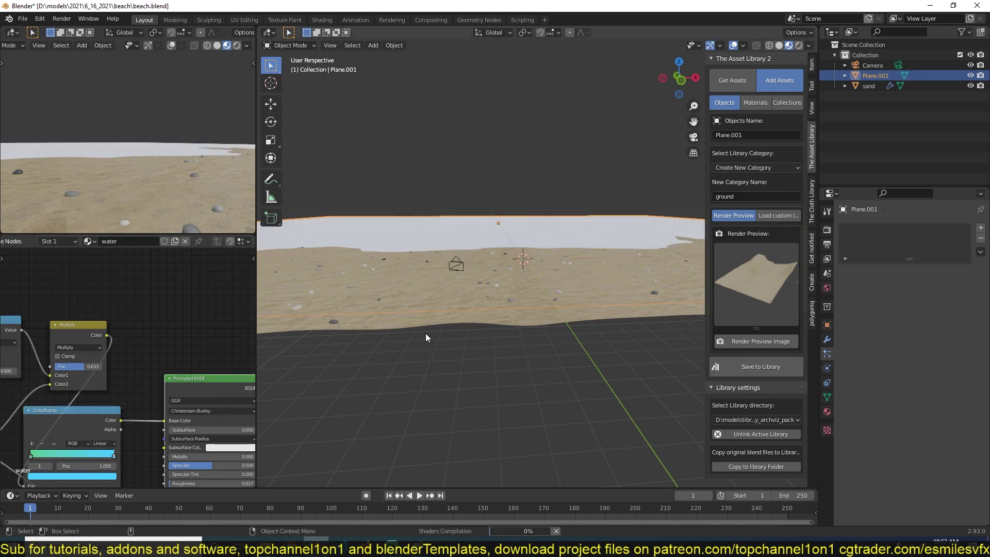
pyautogui.click(426, 333)
pyautogui.hotkey('ctrl', 's')
pyautogui.moveTo(425, 348)
pyautogui.mouseDown(button='middle')
pyautogui.moveTo(336, 353)
pyautogui.moveTo(522, 257)
pyautogui.moveTo(465, 268)
pyautogui.mouseUp(button='middle')
pyautogui.scroll(-2, 61, 374)
pyautogui.click(82, 386)
pyautogui.scroll(3, 66, 338)
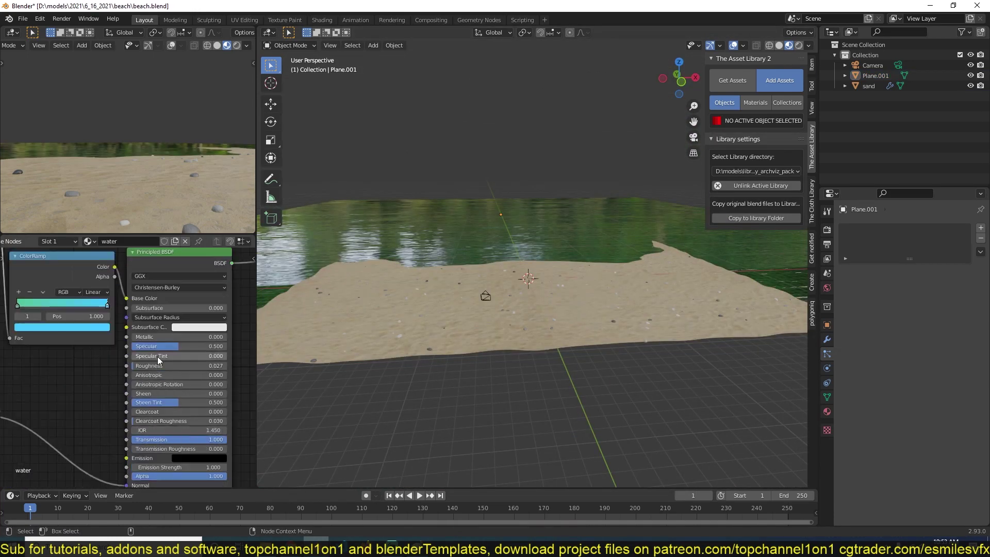
pyautogui.scroll(-2, 405, 354)
pyautogui.moveTo(404, 353); pyautogui.dragTo(388, 400, button='middle')
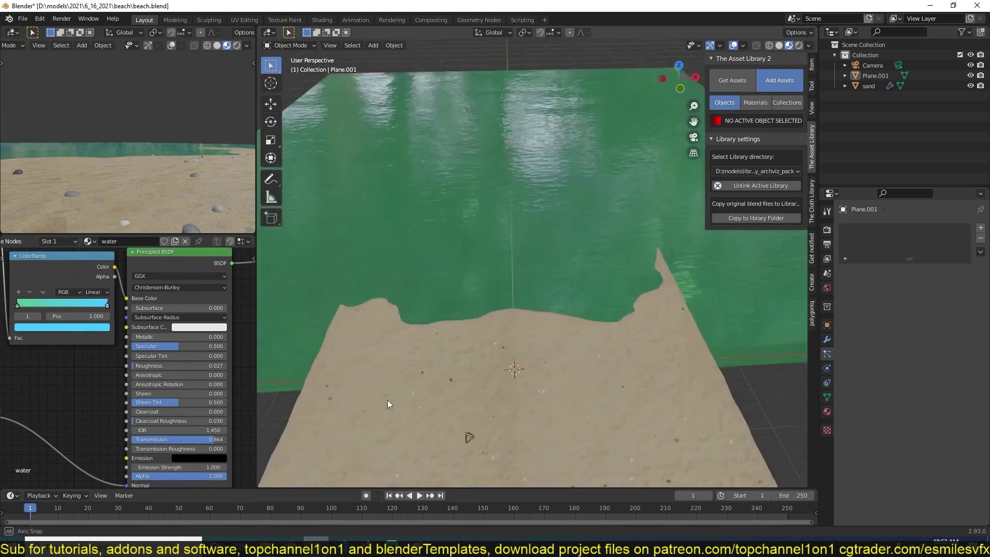
pyautogui.hotkey('ctrl', 's')
# Check the water in the full scene, then select the camera to view its lens settings
pyautogui.moveTo(190, 370)
pyautogui.mouseDown(button='middle')
pyautogui.moveTo(102, 324)
pyautogui.moveTo(140, 358)
pyautogui.mouseUp(button='middle')
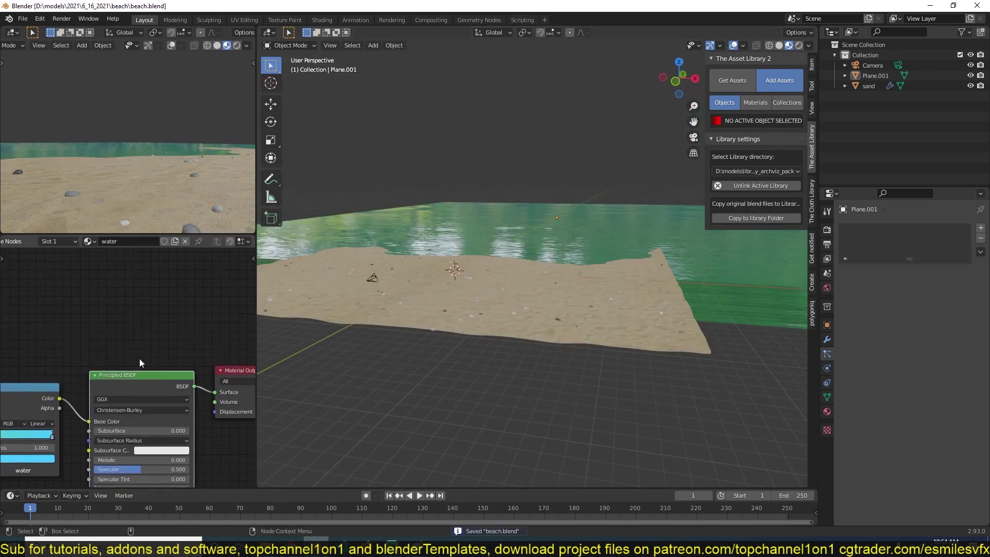
pyautogui.scroll(-2, 148, 186)
pyautogui.click(615, 233)
pyautogui.moveTo(615, 237); pyautogui.dragTo(567, 258, button='middle')
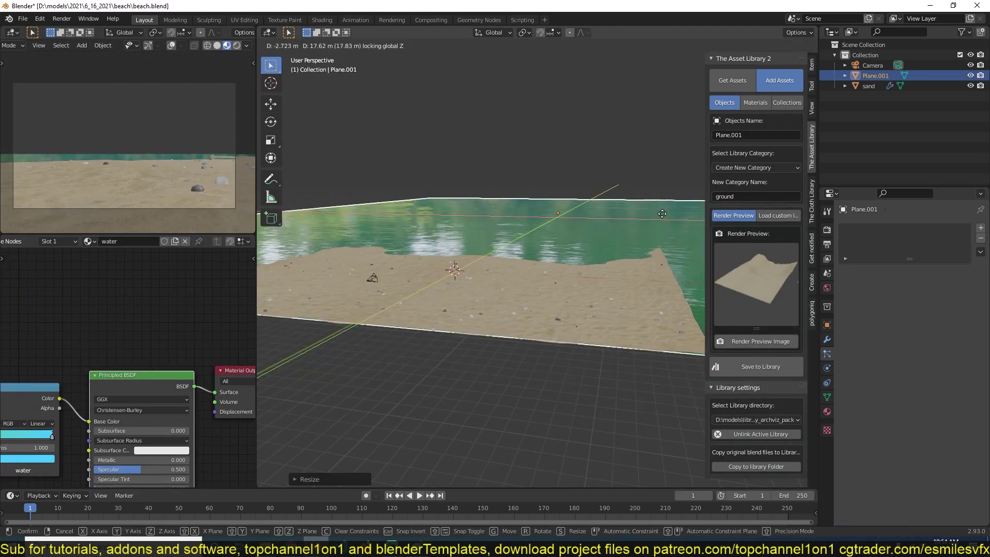
pyautogui.click(873, 65)
pyautogui.click(828, 368)
# Deselect everything, save, and switch the World sky texture to Nishita
pyautogui.hotkey('alt', 'a')
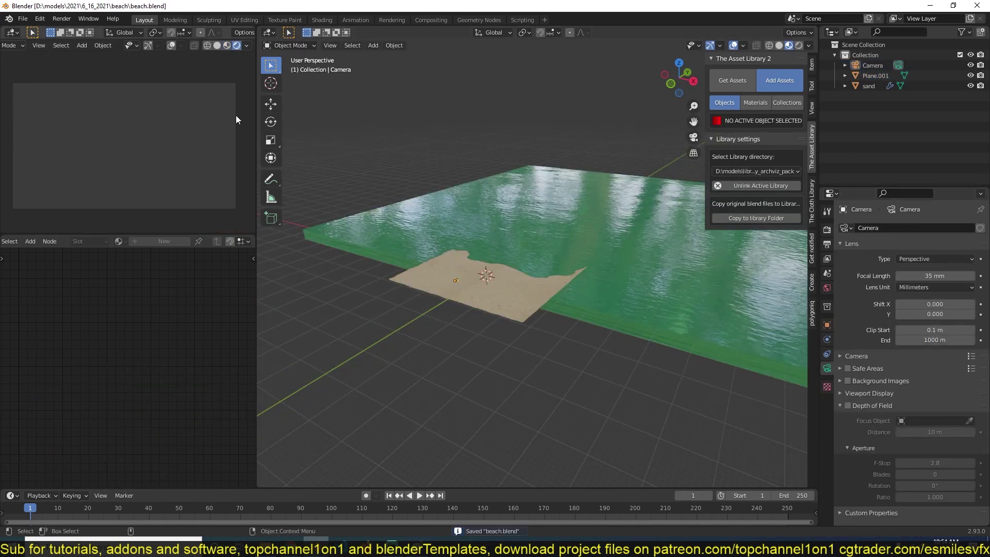
pyautogui.hotkey('ctrl', 's')
pyautogui.click(827, 229)
pyautogui.click(827, 288)
pyautogui.click(935, 303)
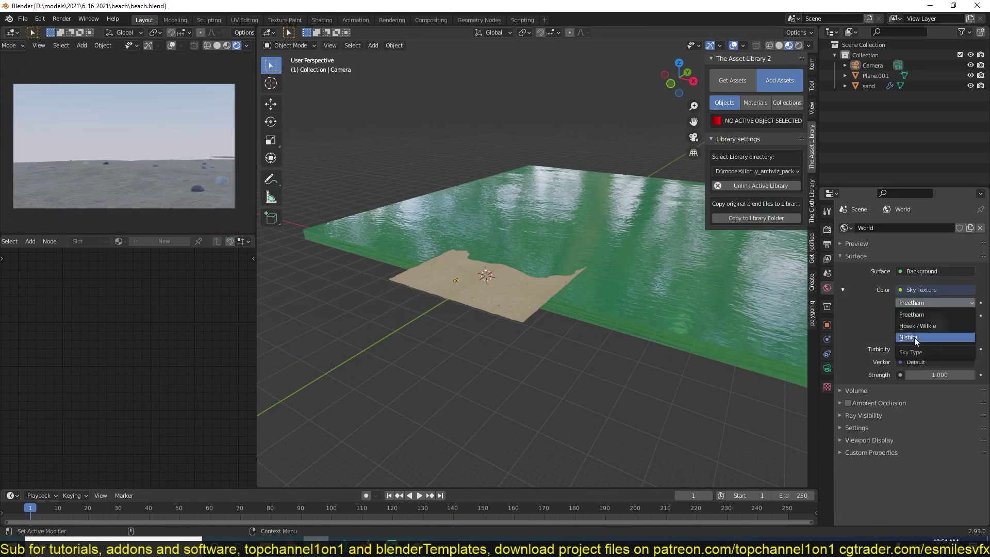
pyautogui.click(914, 337)
# Set the sun elevation to 3.4° and ozone to 6.192, then preview with materials
pyautogui.moveTo(937, 352); pyautogui.dragTo(926, 351)
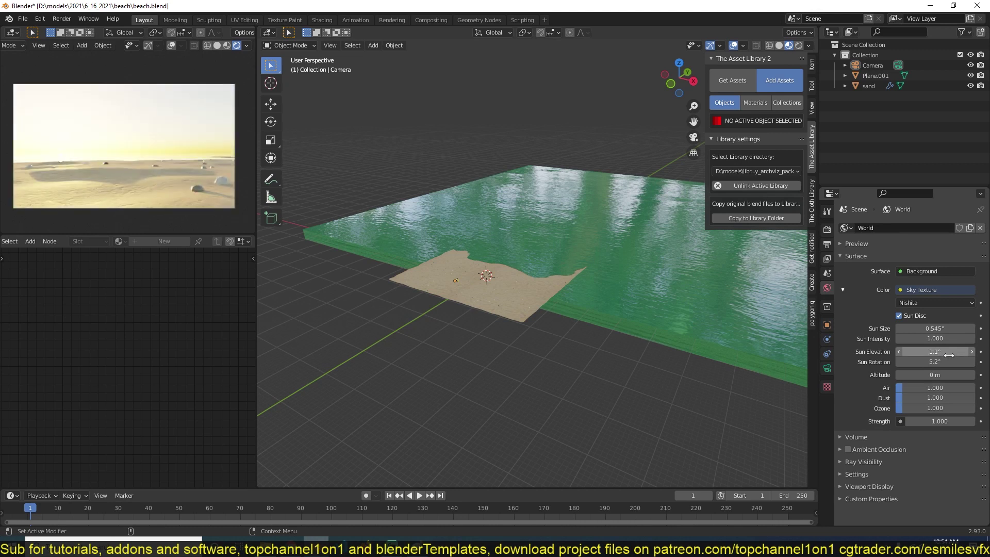
pyautogui.moveTo(934, 408)
pyautogui.mouseDown()
pyautogui.moveTo(944, 407)
pyautogui.moveTo(923, 397)
pyautogui.mouseUp()
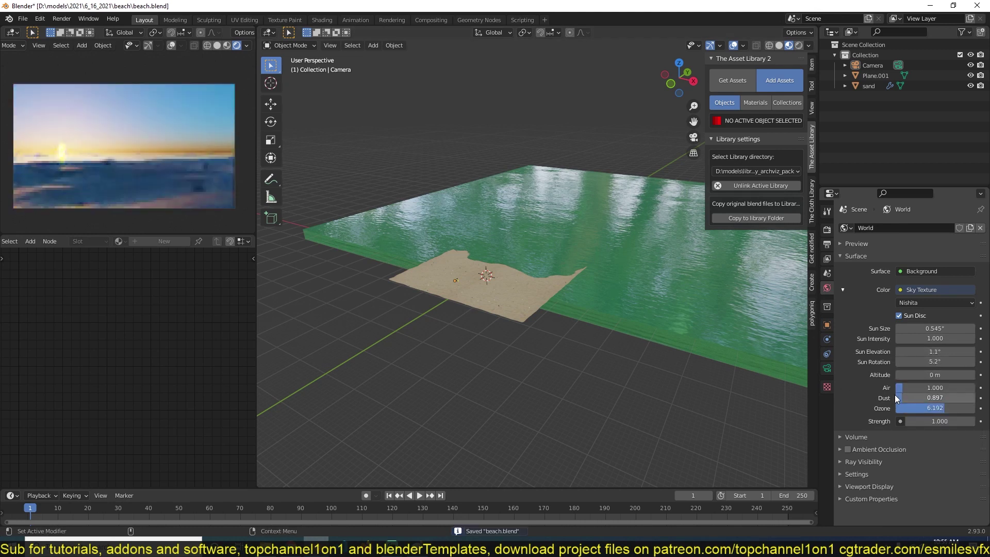
pyautogui.moveTo(938, 352); pyautogui.dragTo(944, 352)
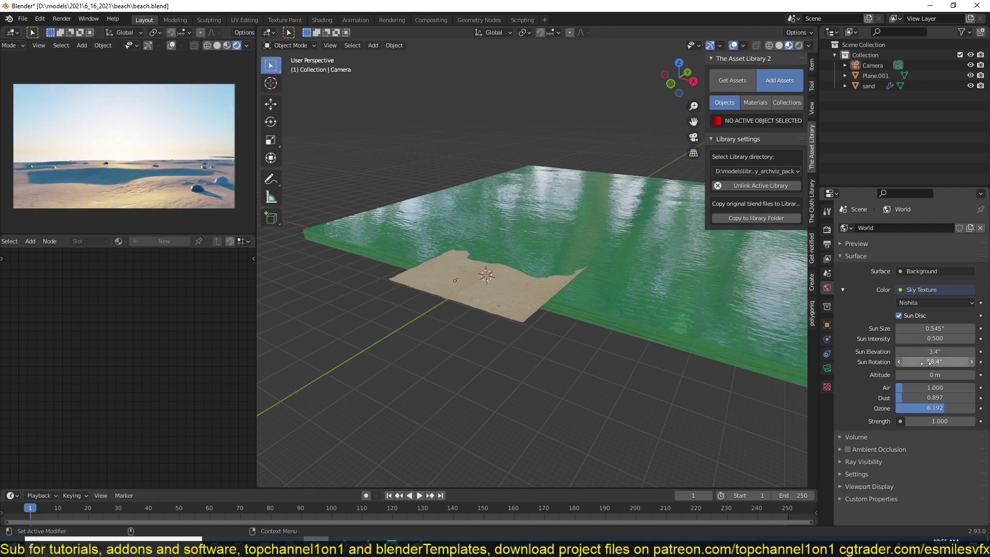
pyautogui.press('z')
pyautogui.moveTo(644, 309); pyautogui.dragTo(691, 316, button='middle')
pyautogui.scroll(3, 691, 317)
pyautogui.click(227, 46)
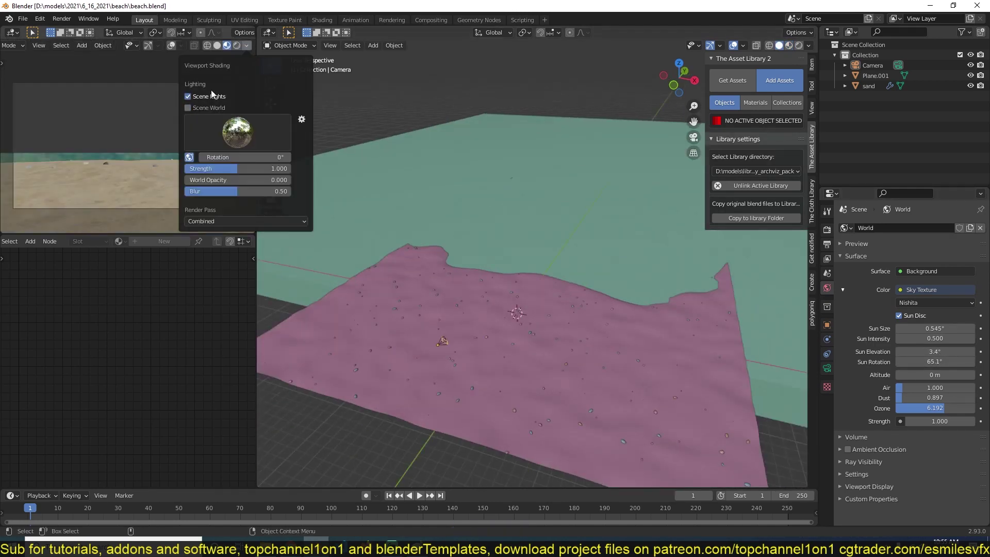
# Spawn a coconut palm from botaniq's tropical category
pyautogui.hotkey('ctrl', 's')
pyautogui.moveTo(618, 217); pyautogui.dragTo(798, 189, button='middle')
pyautogui.click(812, 311)
pyautogui.click(762, 161)
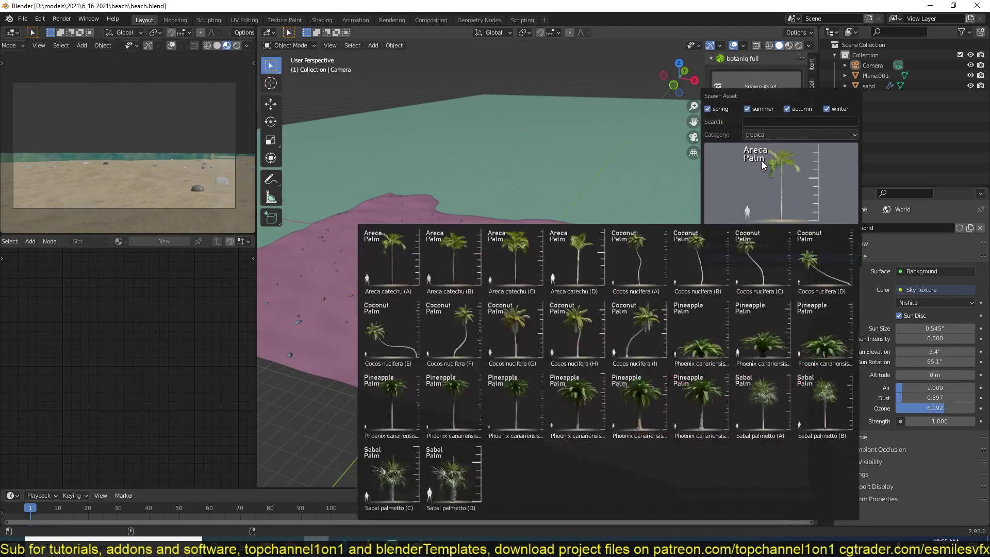
pyautogui.click(549, 324)
pyautogui.click(761, 87)
pyautogui.press('KP_0')
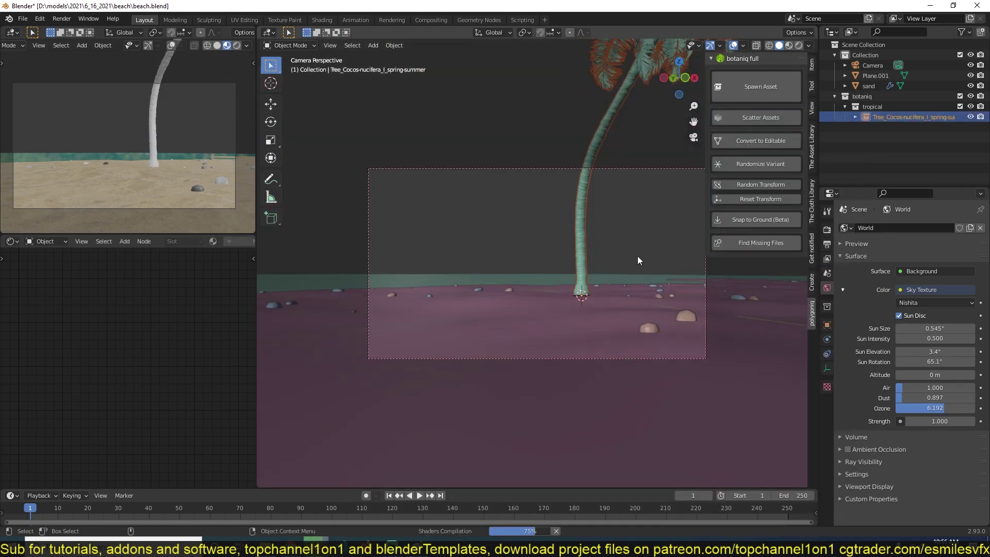
# Spawn a second coconut palm and an Areca catechu (C) palm on the sand
pyautogui.click(771, 89)
pyautogui.click(771, 261)
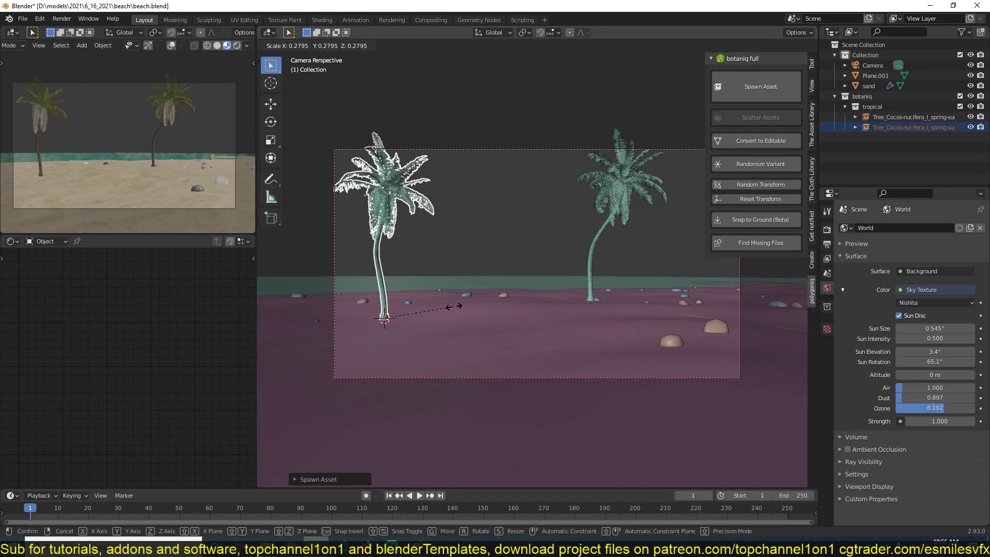
pyautogui.click(756, 77)
pyautogui.click(753, 189)
pyautogui.click(495, 247)
pyautogui.click(763, 257)
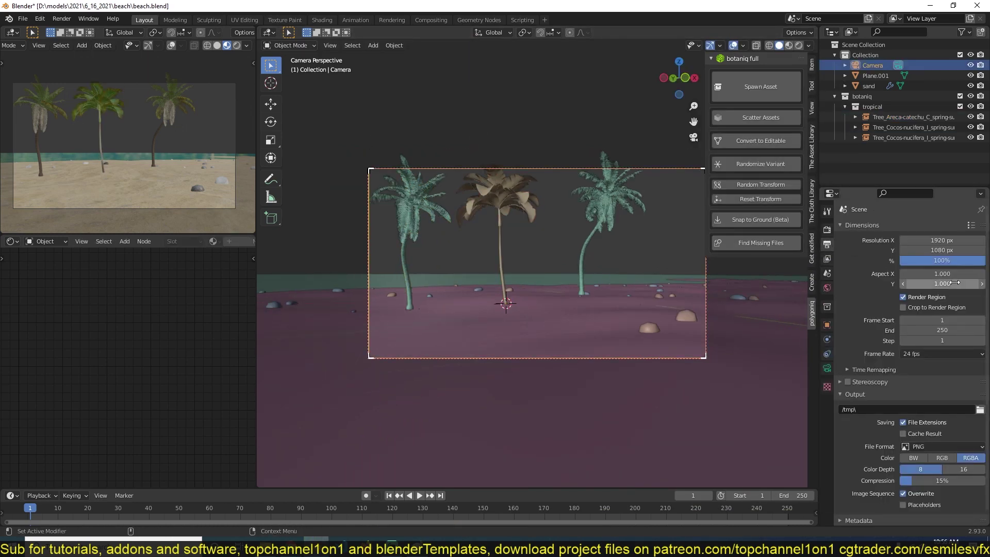
# Spawn a Cocos nucifera (D) palm and a resized Phoenix canariensis palm
pyautogui.click(758, 86)
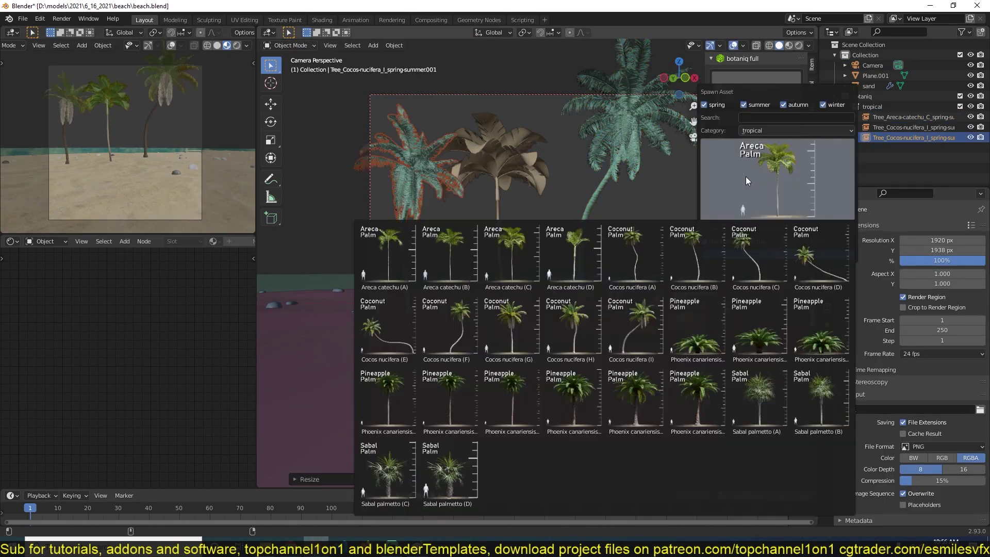
pyautogui.click(685, 351)
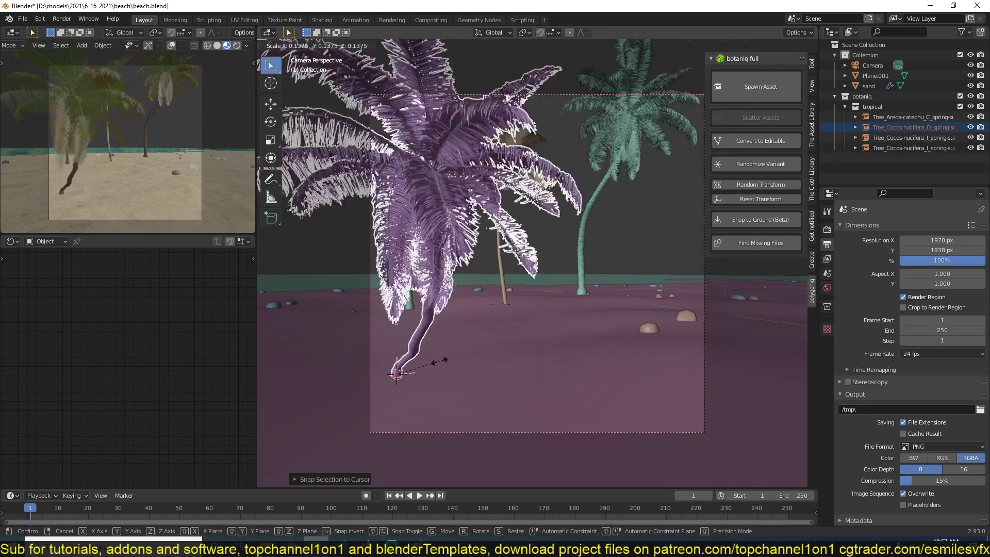
pyautogui.moveTo(403, 365); pyautogui.dragTo(465, 259, button='middle')
pyautogui.click(734, 123)
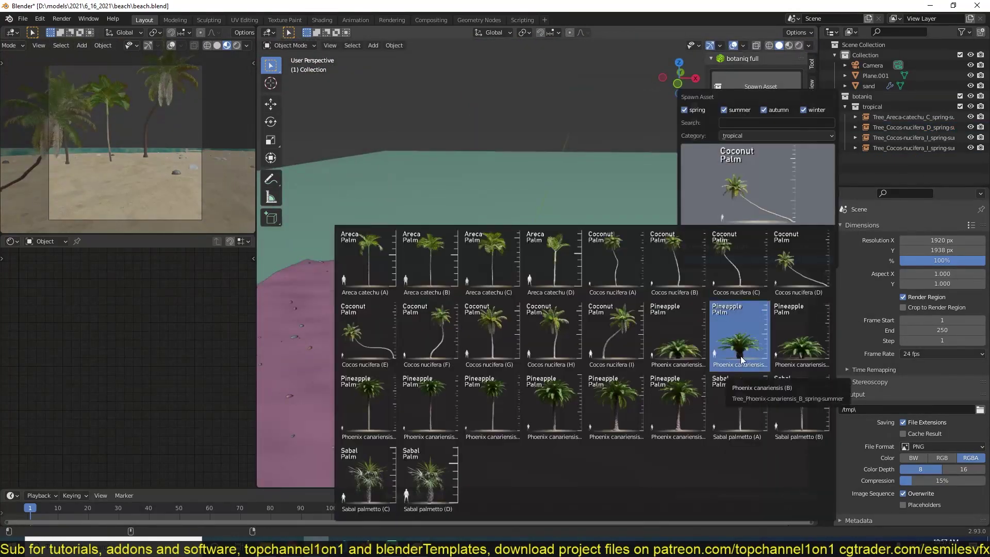
pyautogui.click(736, 331)
pyautogui.click(728, 259)
pyautogui.press('s')
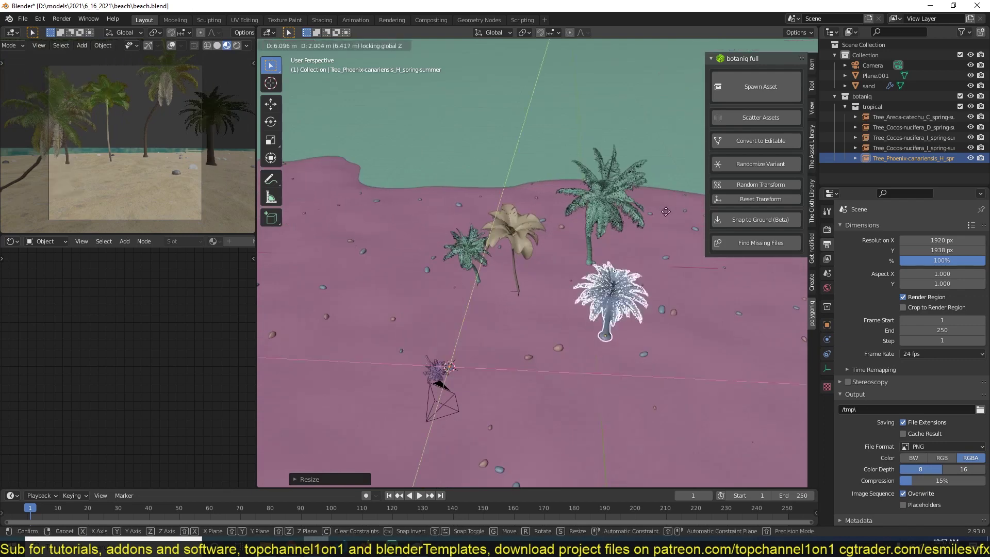
pyautogui.click(559, 297)
# Spawn a Cocos nucifera (G) palm and move it into place on the beach
pyautogui.moveTo(559, 297); pyautogui.dragTo(639, 143, button='middle')
pyautogui.click(758, 87)
pyautogui.click(712, 202)
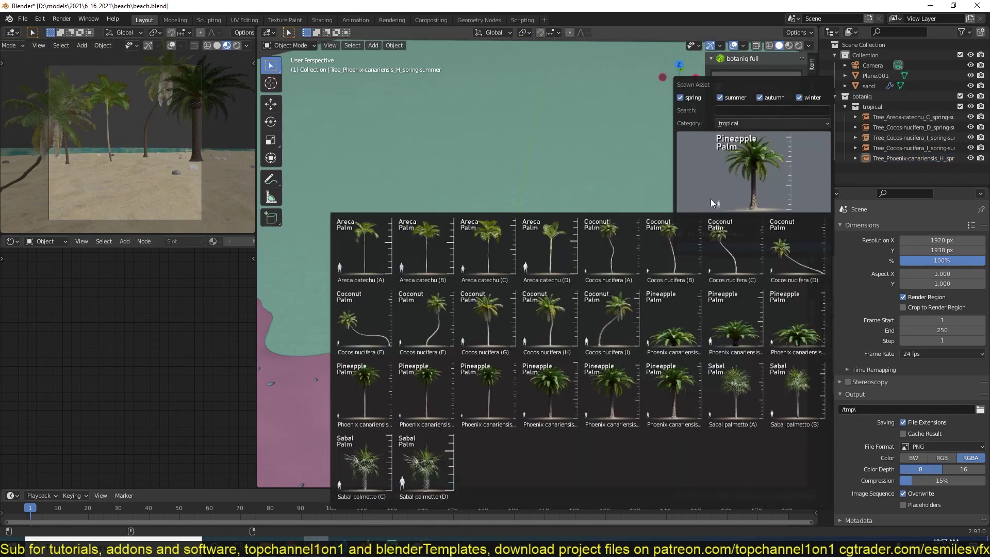
pyautogui.click(505, 343)
pyautogui.press('Return')
pyautogui.press('s')
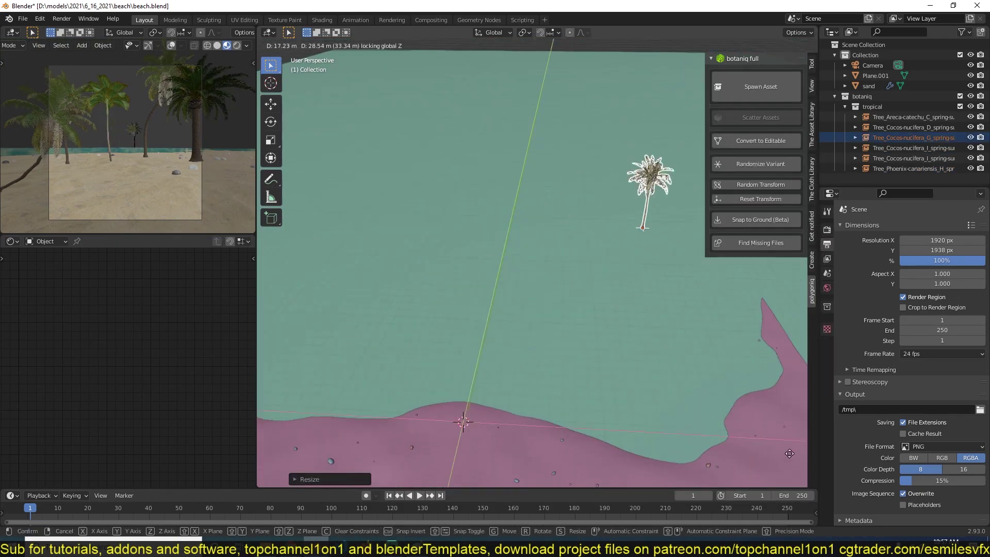
pyautogui.click(639, 264)
# Open the models folder in File Explorer and search it for 'umbrellar'
pyautogui.hotkey('alt', 'Tab')
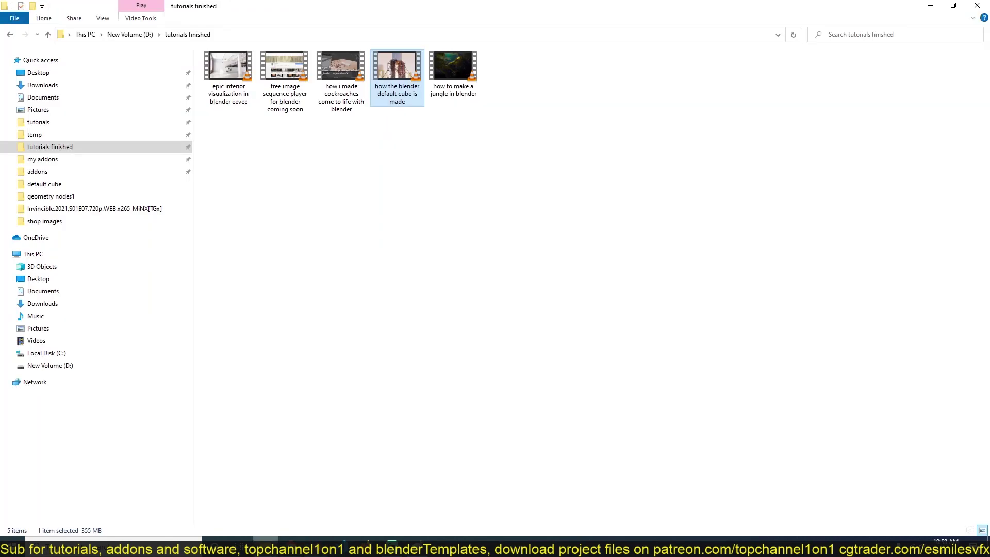
pyautogui.hotkey('alt', 'Up')
pyautogui.hotkey('alt', 'Tab')
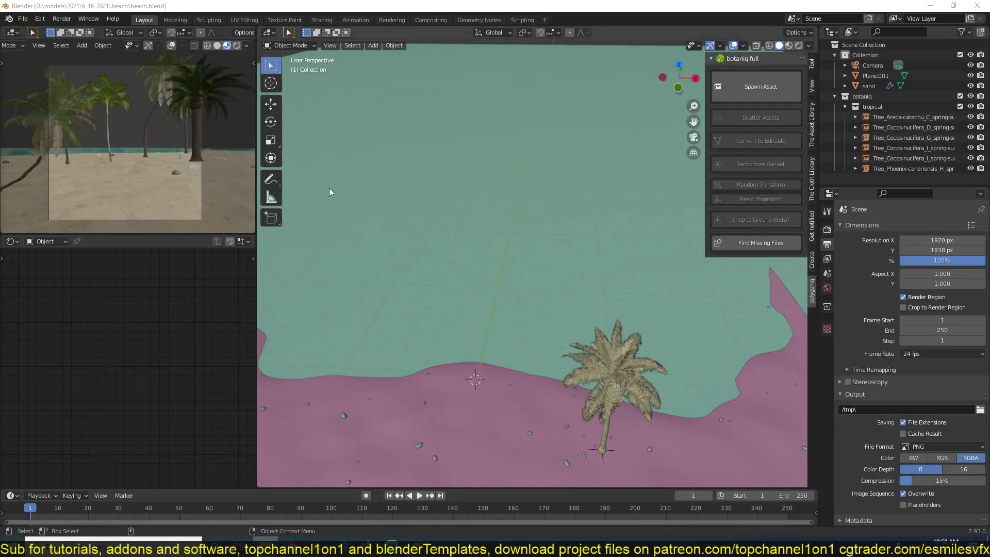
pyautogui.hotkey('alt', 'Tab')
pyautogui.doubleClick(534, 239)
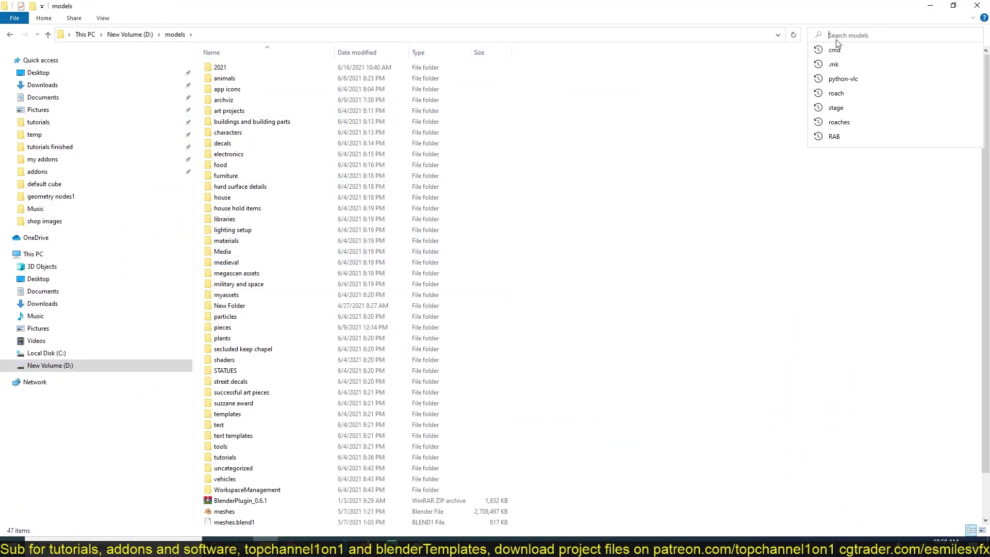
pyautogui.write('umbrellar')
pyautogui.press('Return')
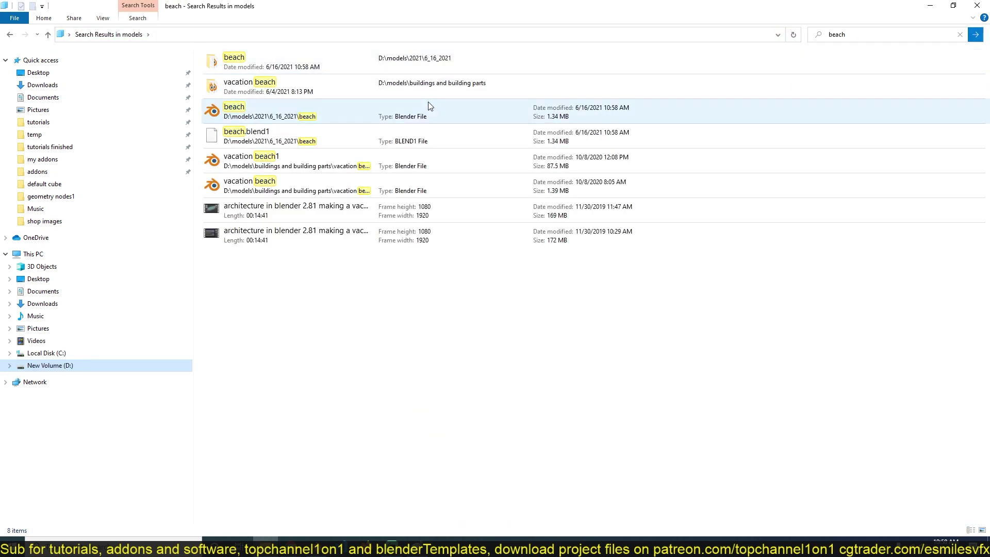
# Open the vacation beach folder in a new window and inspect its beach files
pyautogui.rightClick(570, 96)
pyautogui.click(593, 114)
pyautogui.click(451, 212)
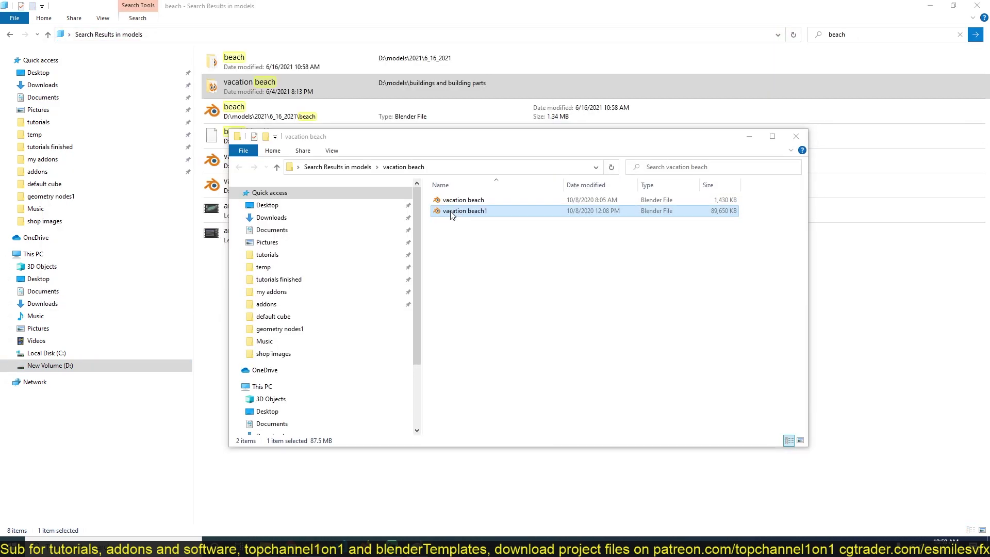
pyautogui.rightClick(387, 118)
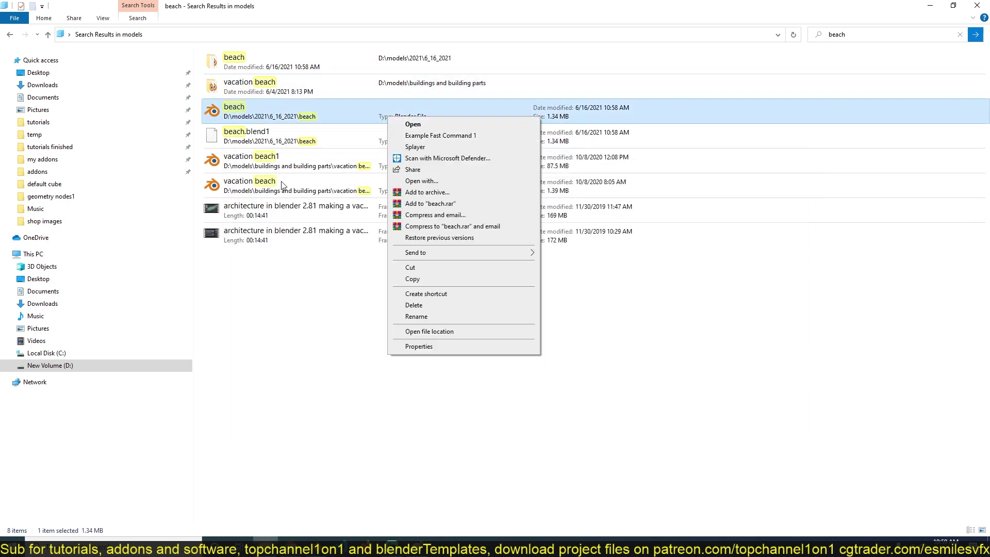
pyautogui.press('Escape')
pyautogui.hotkey('alt', 'Left')
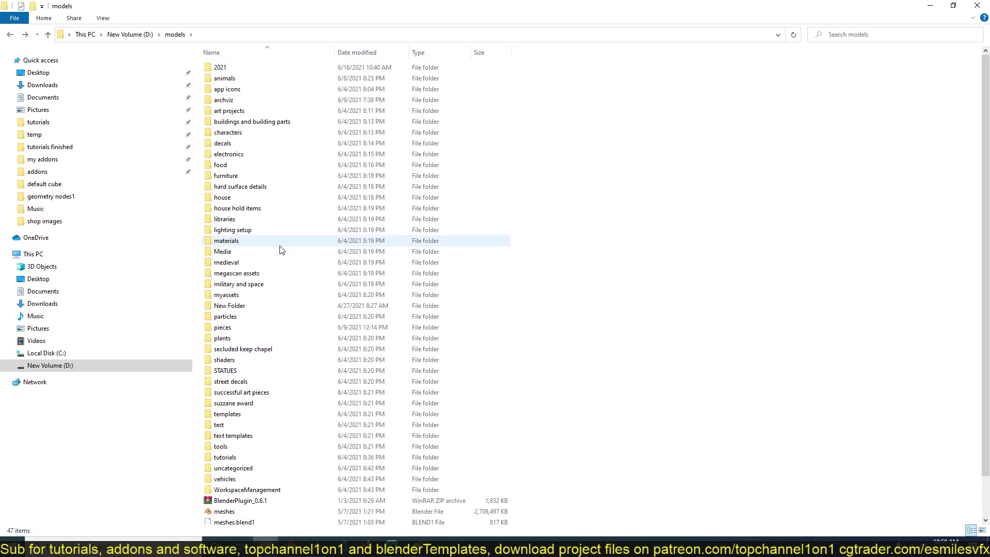
# Browse furniture > lifeguard chair and preview the lifeguard chair 1 render
pyautogui.doubleClick(278, 143)
pyautogui.hotkey('alt', 'Left')
pyautogui.doubleClick(283, 175)
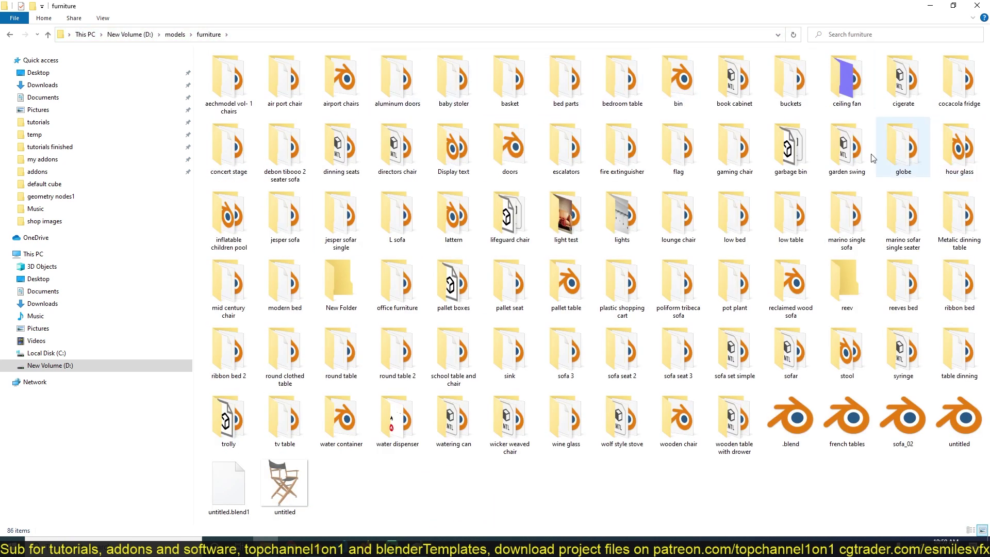
pyautogui.doubleClick(509, 217)
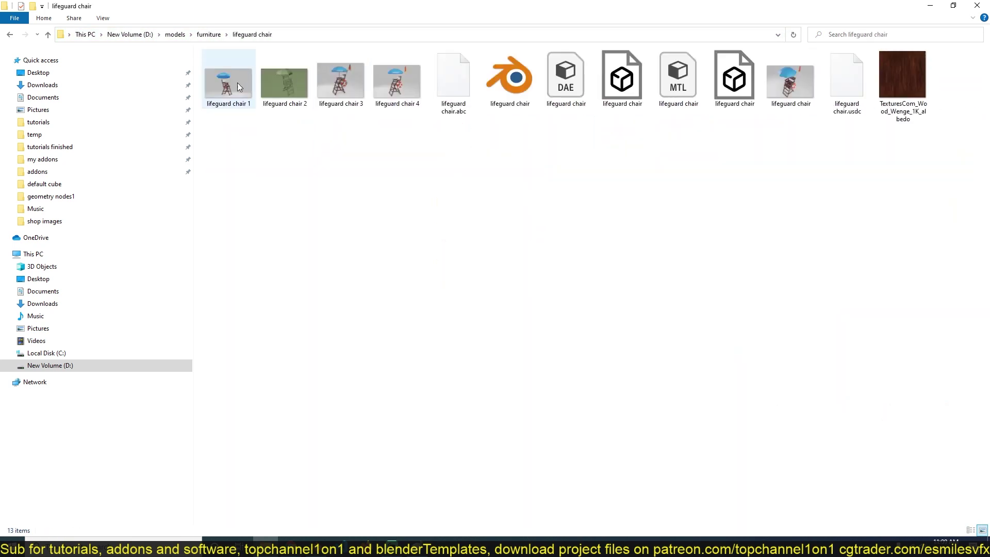
pyautogui.doubleClick(234, 82)
pyautogui.click(631, 20)
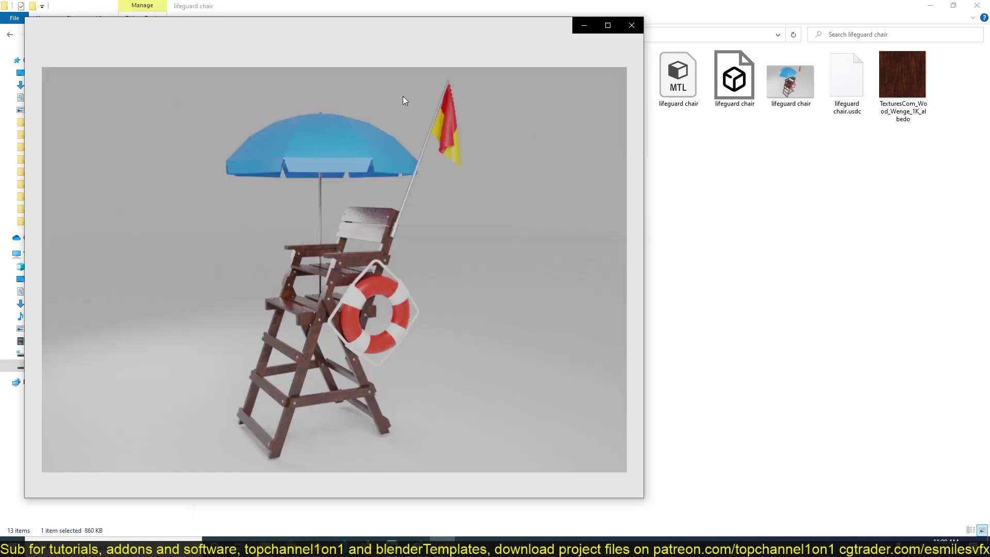
# Model the lounger slats from the plane, set up its 0.008 m bevel shading, and save beach.blend
pyautogui.press('KP_3')
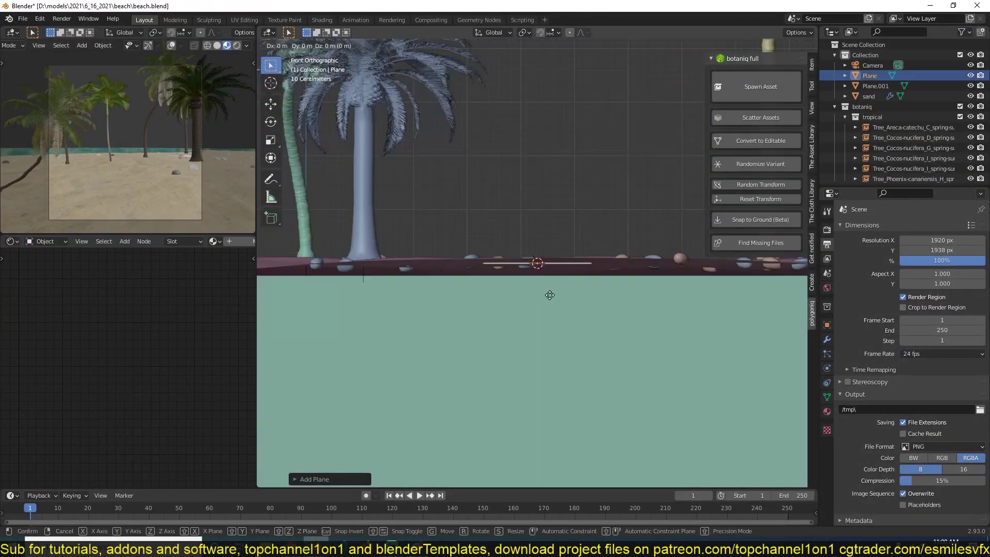
pyautogui.press('KP_7')
pyautogui.press('Tab')
pyautogui.press('KP_3')
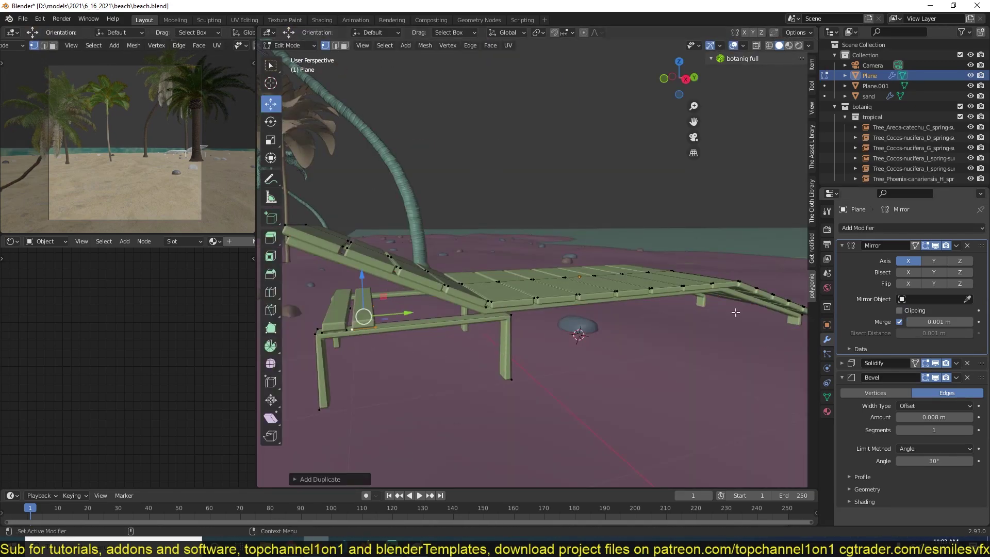
pyautogui.press('KP_1')
pyautogui.press('r')
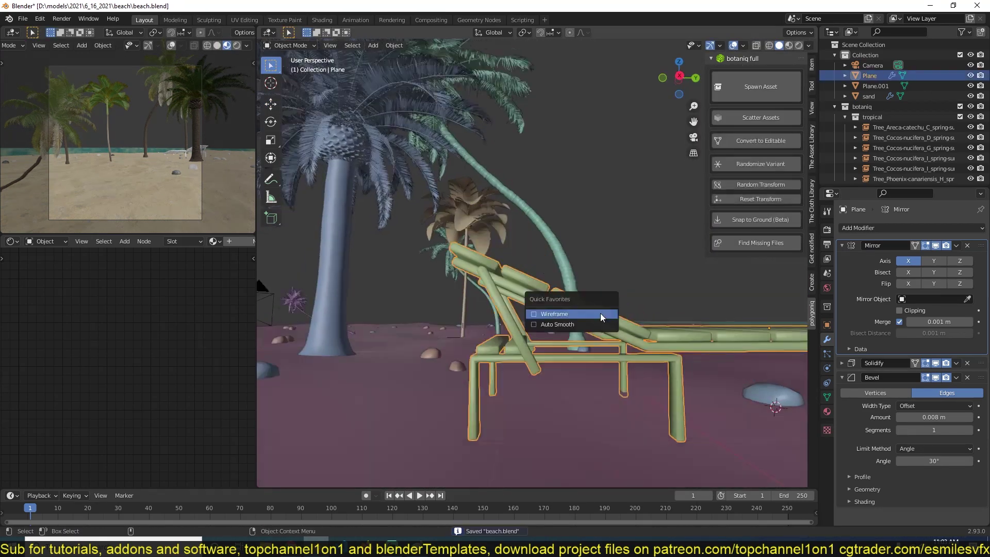
pyautogui.click(854, 501)
pyautogui.hotkey('ctrl', 's')
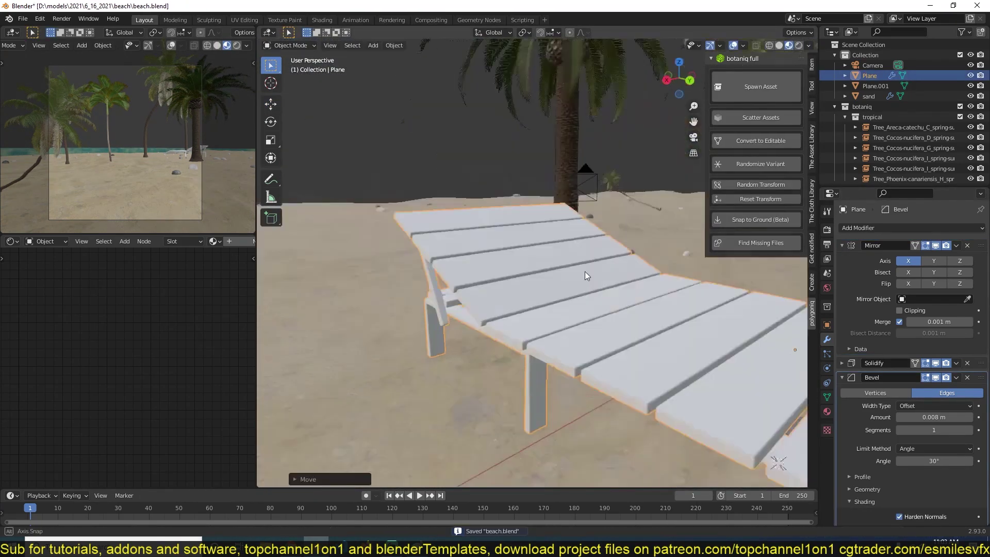
# Select part of the lounger's geometry and browse the asset library's wood materials
pyautogui.moveTo(602, 360)
pyautogui.mouseDown(button='middle')
pyautogui.moveTo(645, 338)
pyautogui.moveTo(587, 357)
pyautogui.mouseUp(button='middle')
pyautogui.press('Tab')
pyautogui.press('n')
pyautogui.moveTo(548, 302); pyautogui.dragTo(592, 315)
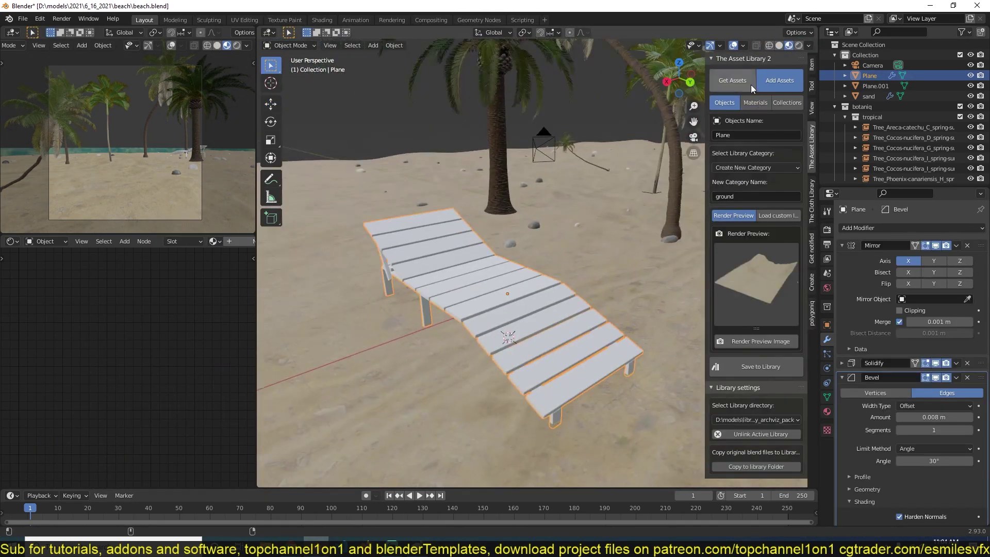
pyautogui.click(750, 84)
pyautogui.click(724, 235)
# Apply the wood material to the lounger and Smart UV Project its mesh
pyautogui.click(411, 358)
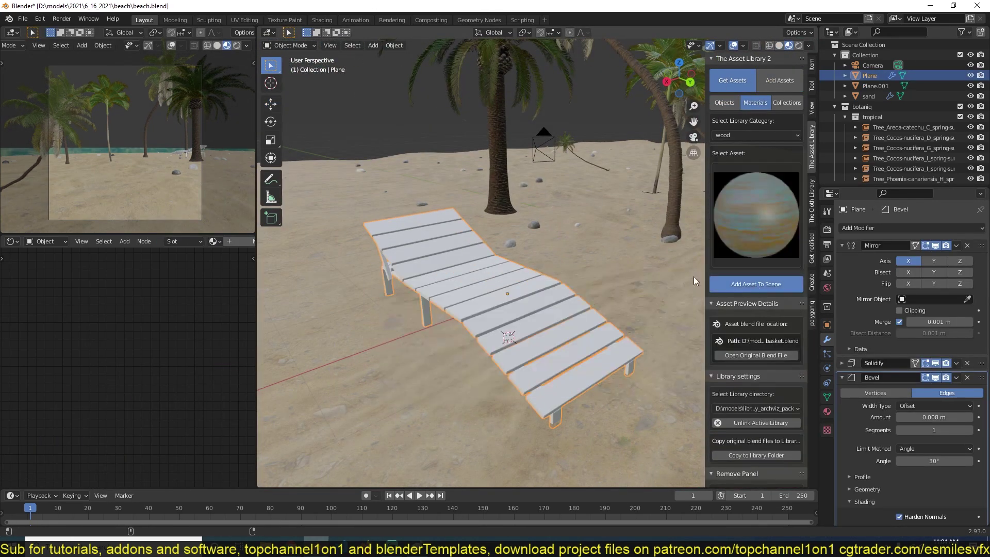
pyautogui.click(756, 302)
pyautogui.press('Tab')
pyautogui.press('u')
pyautogui.click(571, 316)
pyautogui.click(581, 351)
# Adjust the wood material's Overlay node Fac to darken the loungers
pyautogui.moveTo(581, 350); pyautogui.dragTo(491, 351, button='middle')
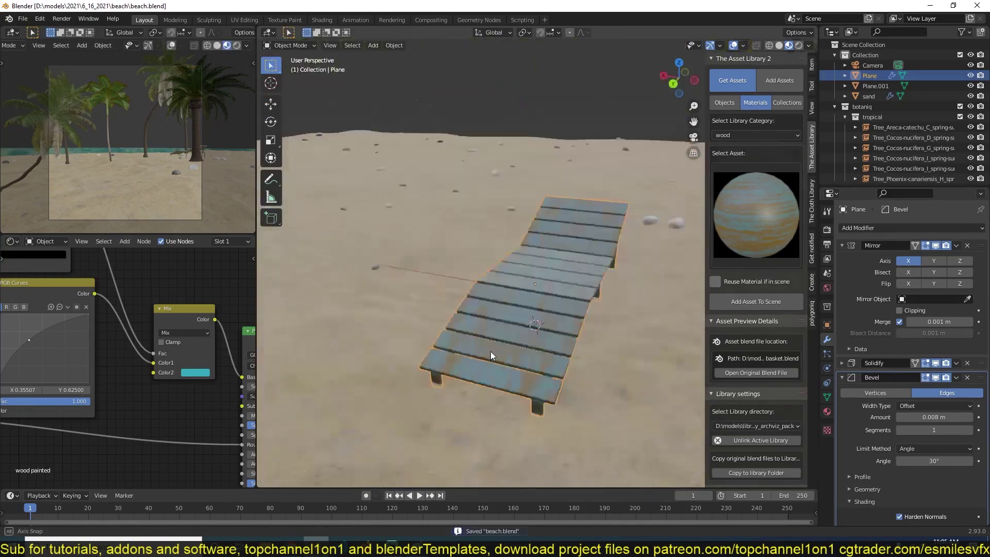
pyautogui.scroll(3, 491, 351)
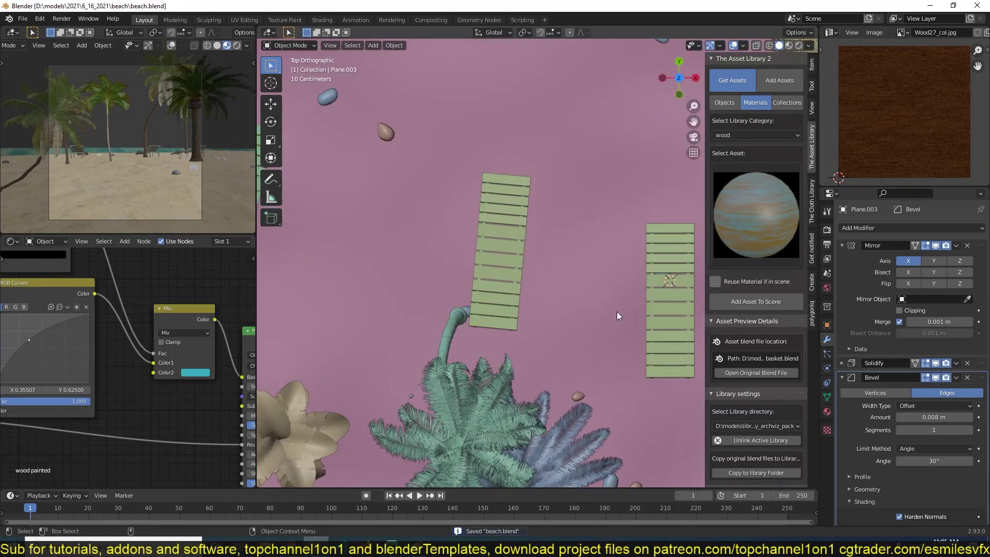
pyautogui.moveTo(618, 315); pyautogui.dragTo(521, 244, button='middle')
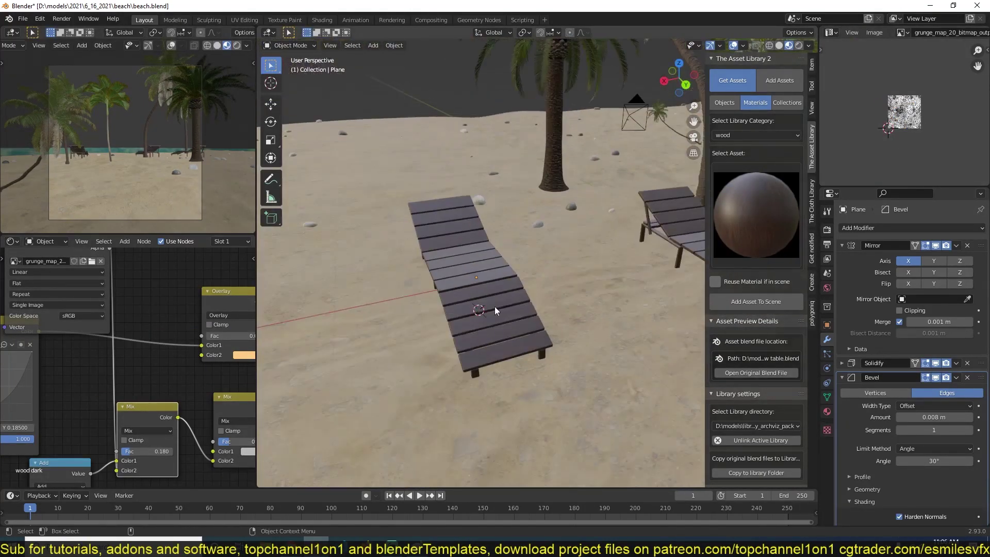
pyautogui.moveTo(113, 323); pyautogui.dragTo(126, 324)
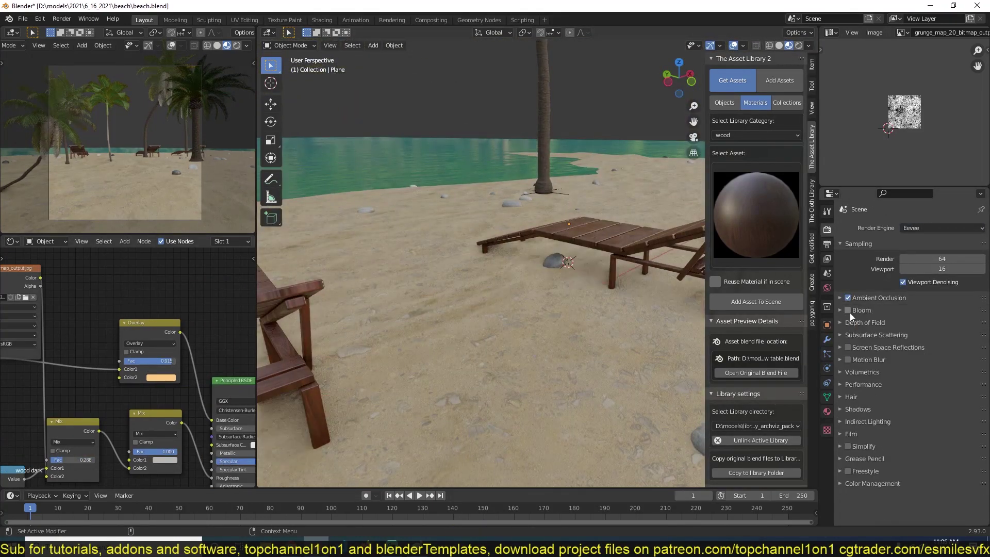
# Enable screen-space refraction, then give the sand's stone particles Simple children with a wider radius
pyautogui.click(904, 454)
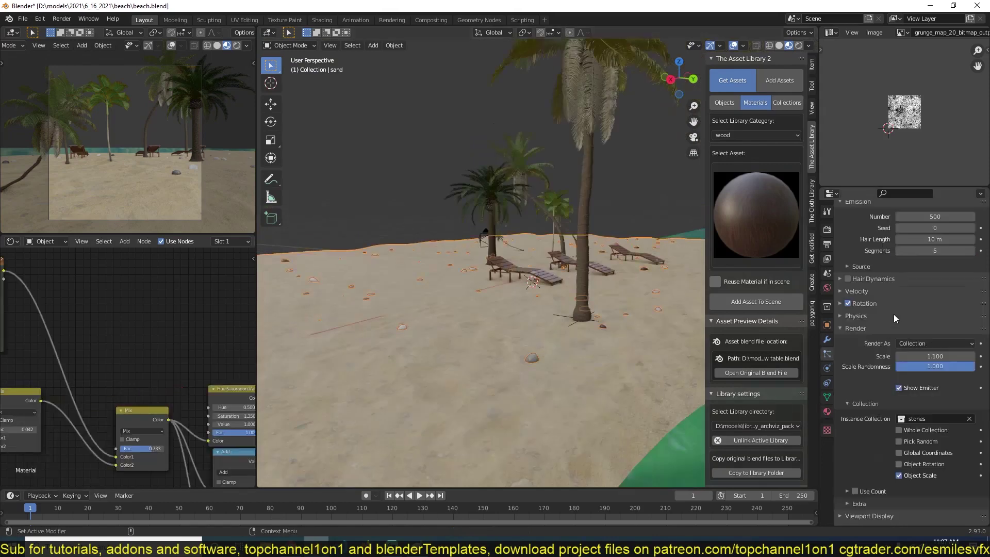
pyautogui.scroll(-5, 902, 371)
pyautogui.click(911, 434)
pyautogui.scroll(-2, 887, 446)
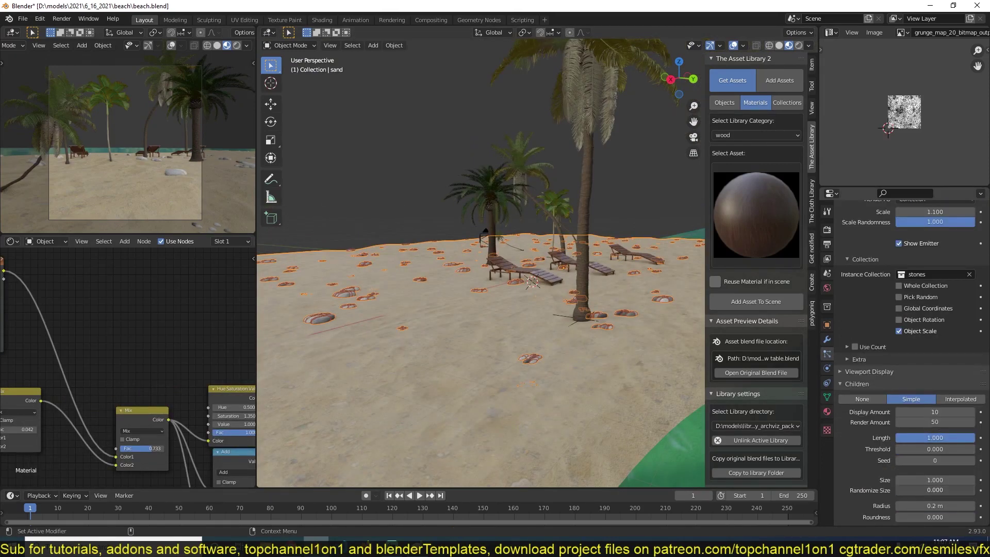
pyautogui.scroll(-2, 914, 480)
pyautogui.moveTo(923, 465); pyautogui.dragTo(953, 464)
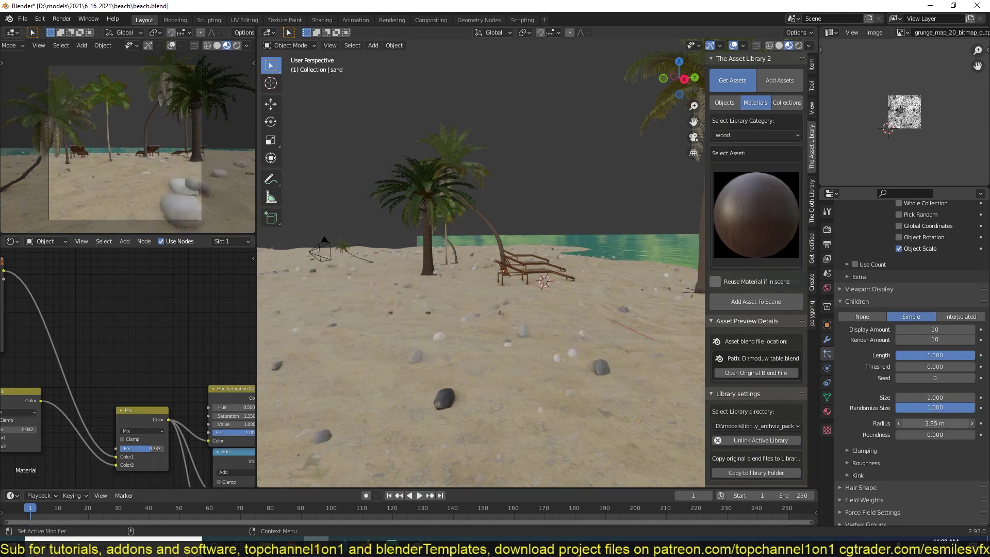
pyautogui.scroll(8, 956, 408)
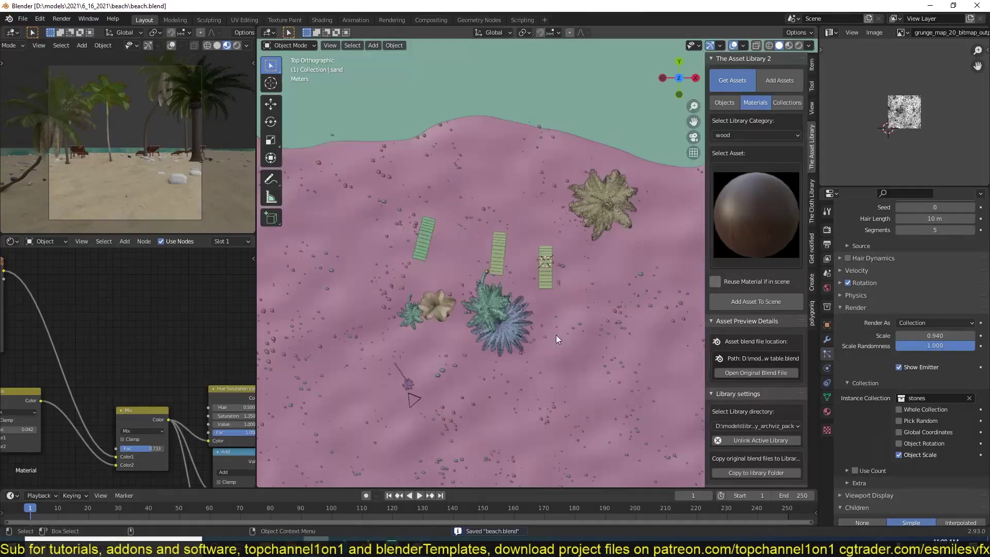
# Add a UV sphere to the scene and frame it in view
pyautogui.hotkey('shift', 'a')
pyautogui.click(642, 350)
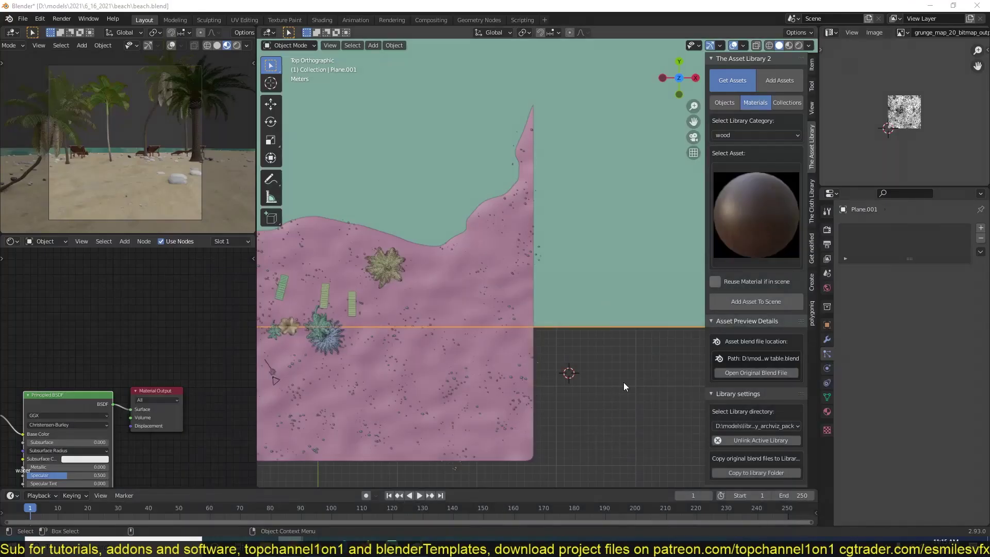
pyautogui.hotkey('shift', 'a')
pyautogui.click(564, 358)
pyautogui.press('KP_Decimal')
pyautogui.moveTo(564, 358); pyautogui.dragTo(487, 230, button='middle')
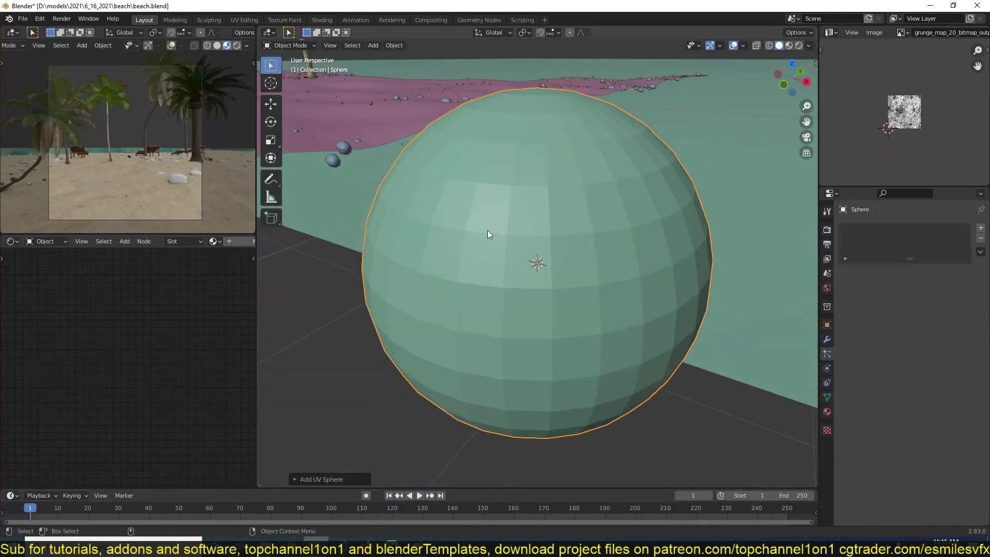
pyautogui.click(309, 475)
# Delete the sphere's lower half and flatten the remaining dome along Z
pyautogui.press('Tab')
pyautogui.press('KP_1')
pyautogui.moveTo(360, 443); pyautogui.dragTo(721, 264)
pyautogui.press('Delete')
pyautogui.press('a')
pyautogui.press('s')
pyautogui.press('z')
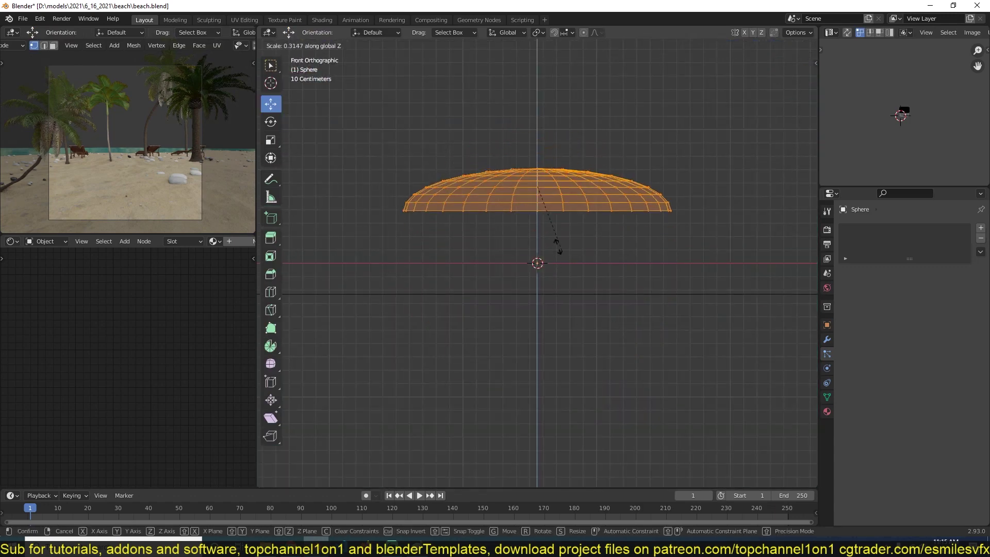
pyautogui.click(550, 253)
# Flare the dome's bottom ring outward with smooth proportional falloff and return to Object Mode
pyautogui.moveTo(320, 248); pyautogui.dragTo(624, 280)
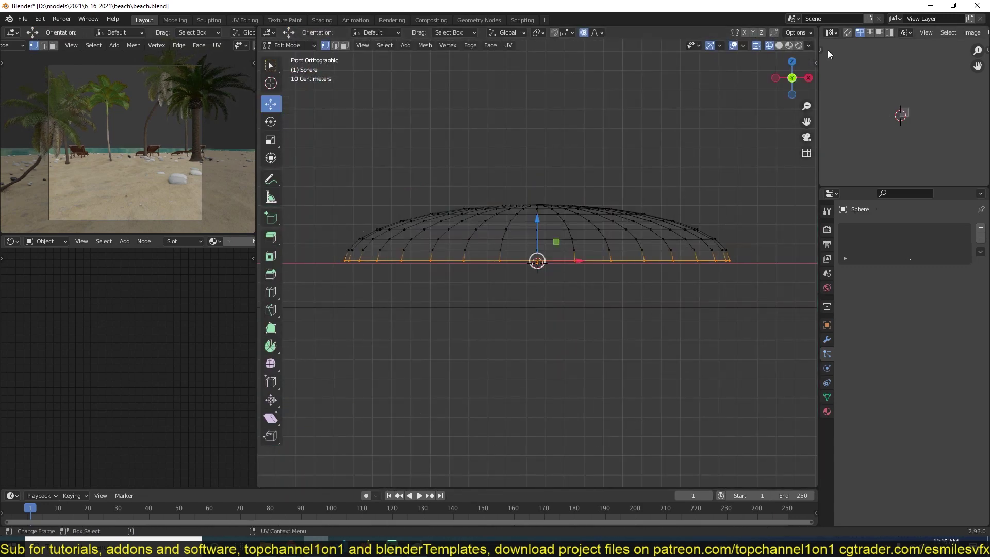
pyautogui.press('s')
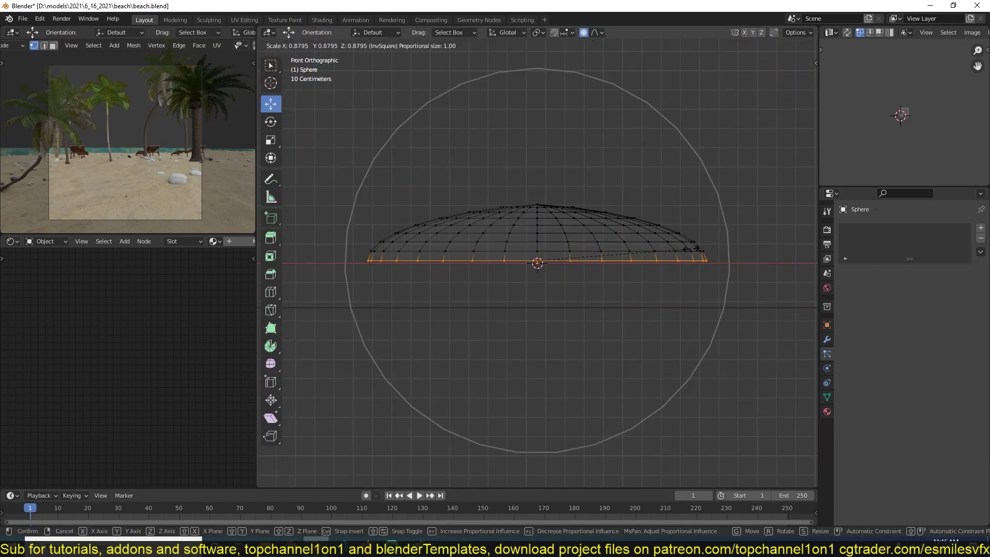
pyautogui.click(691, 249)
pyautogui.press('Tab')
pyautogui.press('KP_7')
pyautogui.press('KP_Divide')
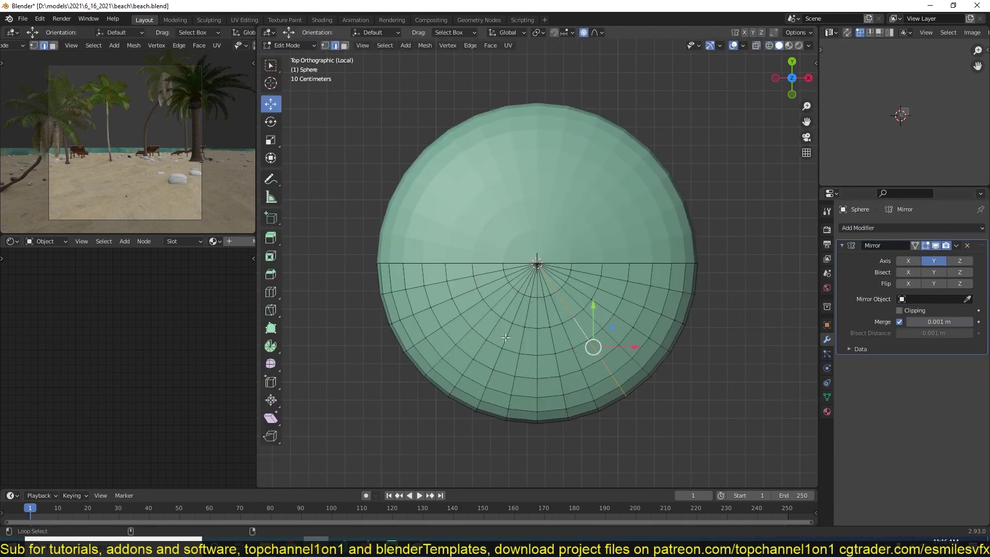
pyautogui.moveTo(505, 337)
pyautogui.mouseDown(button='middle')
pyautogui.moveTo(567, 206)
pyautogui.moveTo(672, 236)
pyautogui.mouseUp(button='middle')
pyautogui.hotkey('ctrl', 'Tab')
pyautogui.click(575, 118)
pyautogui.scroll(5, 671, 236)
pyautogui.scroll(-7, 666, 274)
# Save the file as beach1.blend and give the dome level-2 Subdivision
pyautogui.hotkey('ctrl', 's')
pyautogui.hotkey('ctrl', 'shift', 's')
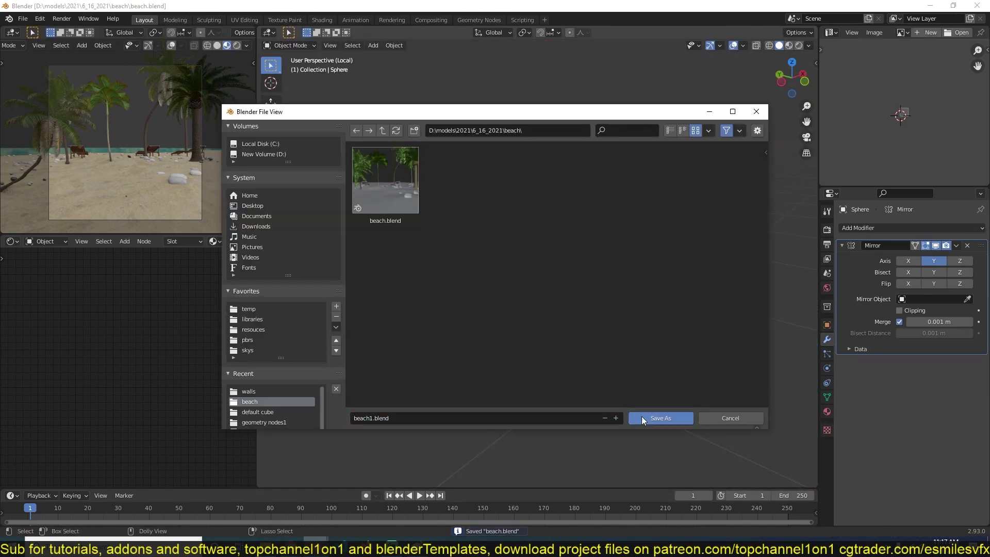
pyautogui.click(641, 416)
pyautogui.press('Tab')
pyautogui.hotkey('ctrl', '2')
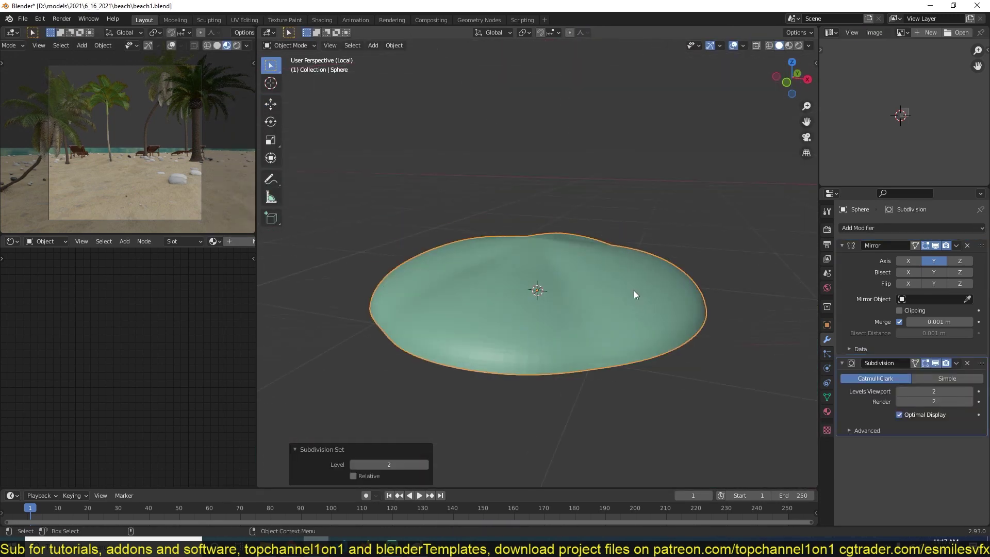
pyautogui.press('Tab')
# Bevel the dome's rib edges, raise its top vertices and flatten the selected loop
pyautogui.moveTo(634, 290); pyautogui.dragTo(699, 321, button='middle')
pyautogui.scroll(-2, 698, 321)
pyautogui.hotkey('ctrl', 'b')
pyautogui.click(620, 271)
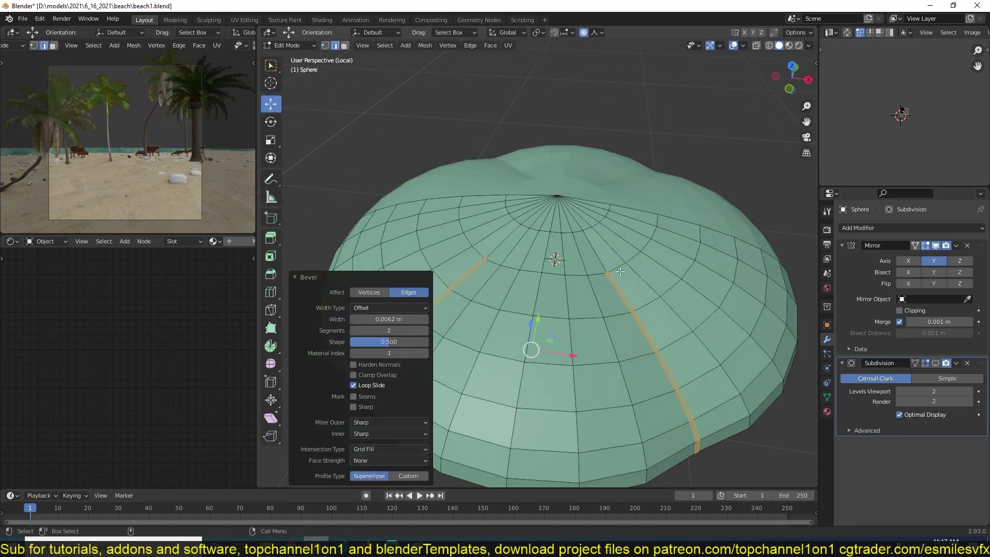
pyautogui.press('1')
pyautogui.scroll(4, 620, 272)
pyautogui.press('KP_1')
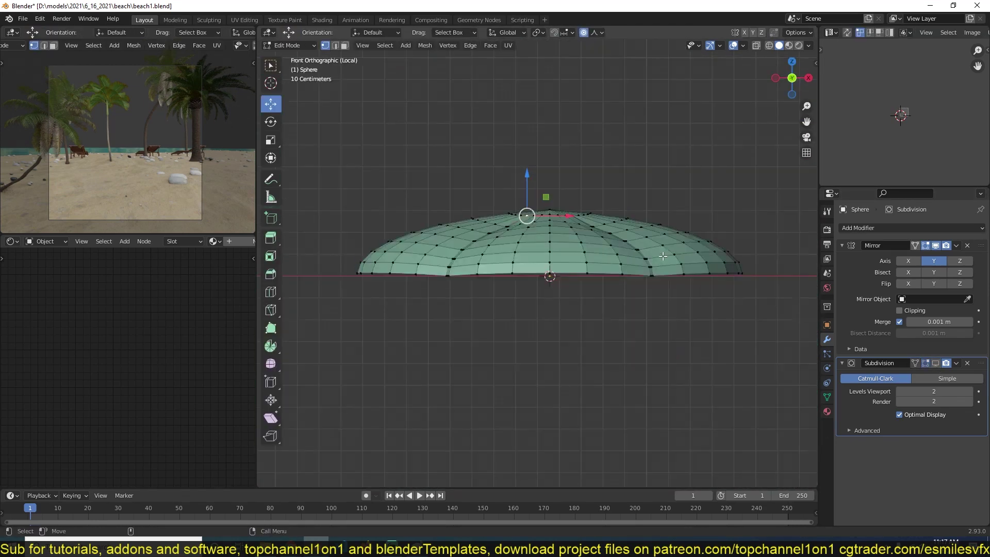
pyautogui.press('g')
pyautogui.click(604, 228)
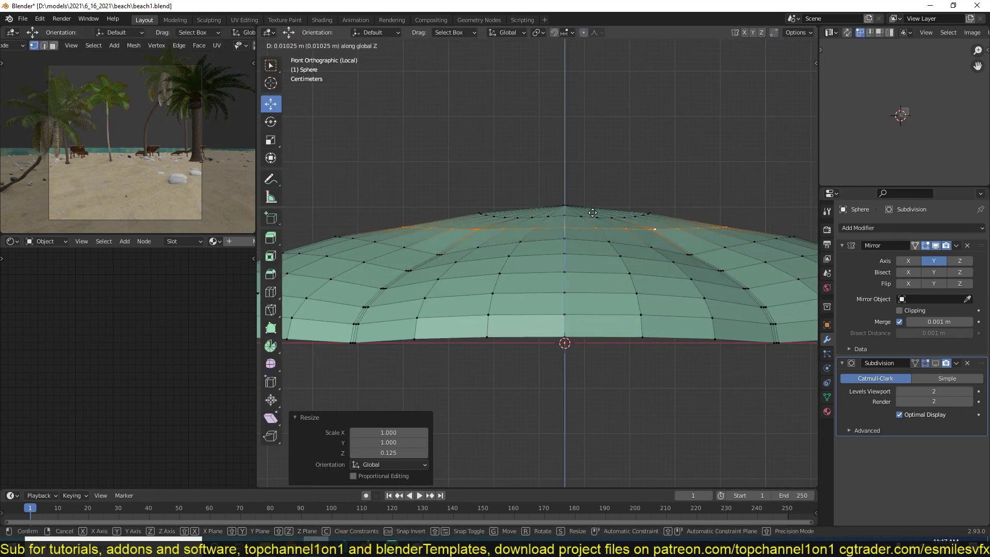
pyautogui.press('s')
# Insert a new edge loop around the dome
pyautogui.moveTo(739, 227); pyautogui.dragTo(567, 262, button='middle')
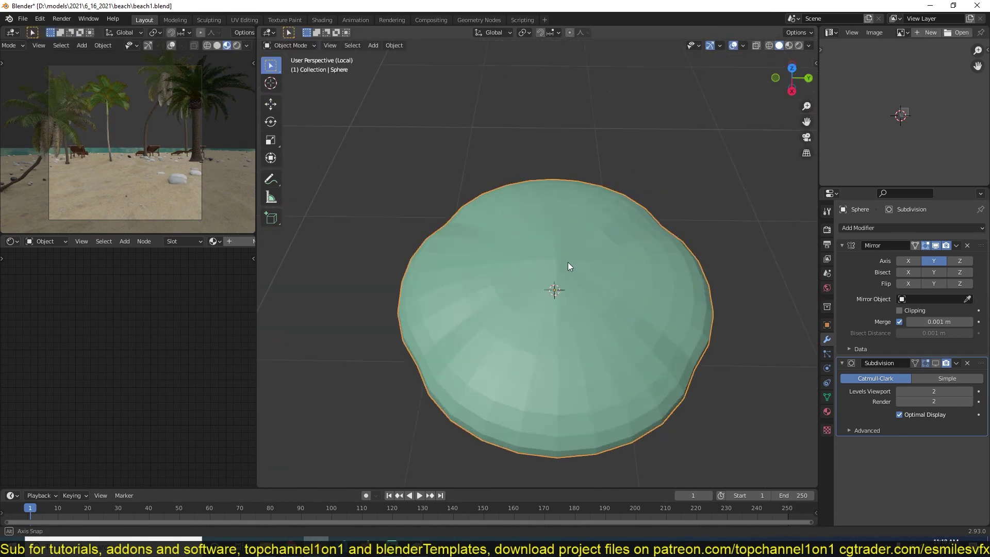
pyautogui.press('KP_7')
pyautogui.scroll(-2, 656, 248)
pyautogui.scroll(2, 642, 284)
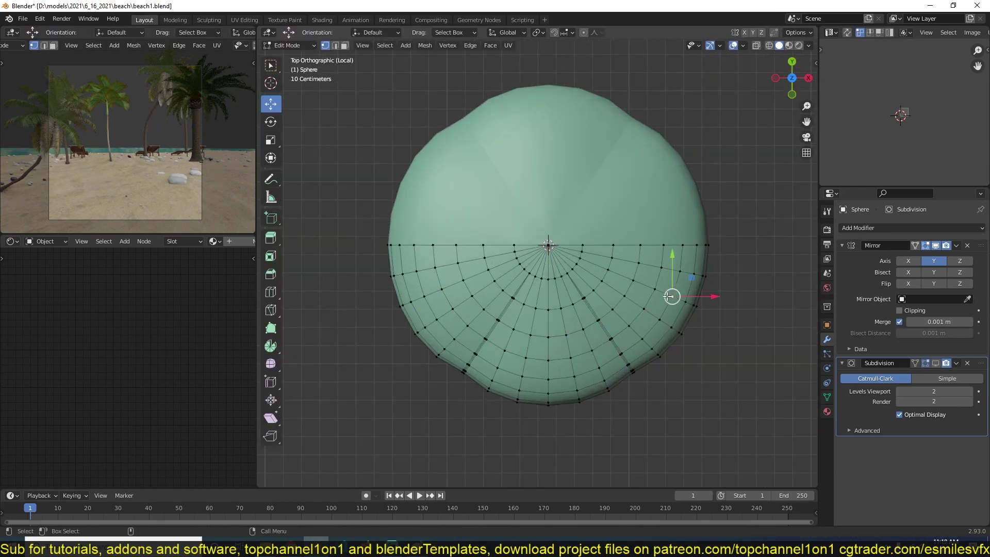
pyautogui.moveTo(669, 296); pyautogui.dragTo(563, 170, button='middle')
pyautogui.hotkey('ctrl', 'r')
pyautogui.click(575, 179)
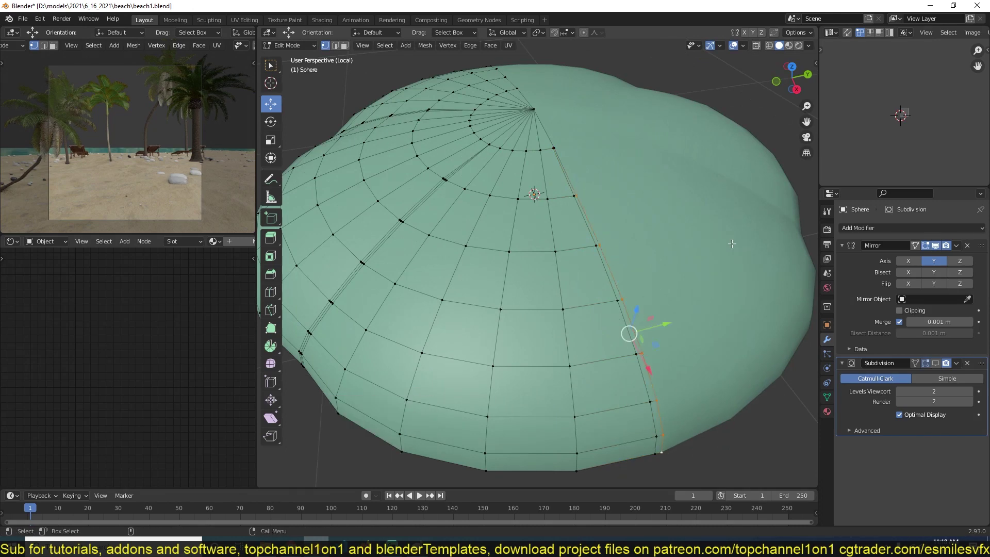
pyautogui.moveTo(732, 244)
pyautogui.mouseDown(button='middle')
pyautogui.moveTo(698, 192)
pyautogui.moveTo(561, 285)
pyautogui.moveTo(586, 205)
pyautogui.mouseUp(button='middle')
pyautogui.scroll(3, 698, 193)
pyautogui.click(562, 286)
pyautogui.scroll(4, 586, 205)
# Push the selected rib outward with shrink/fatten, then select a wedge of faces in X-ray
pyautogui.hotkey('alt', 's')
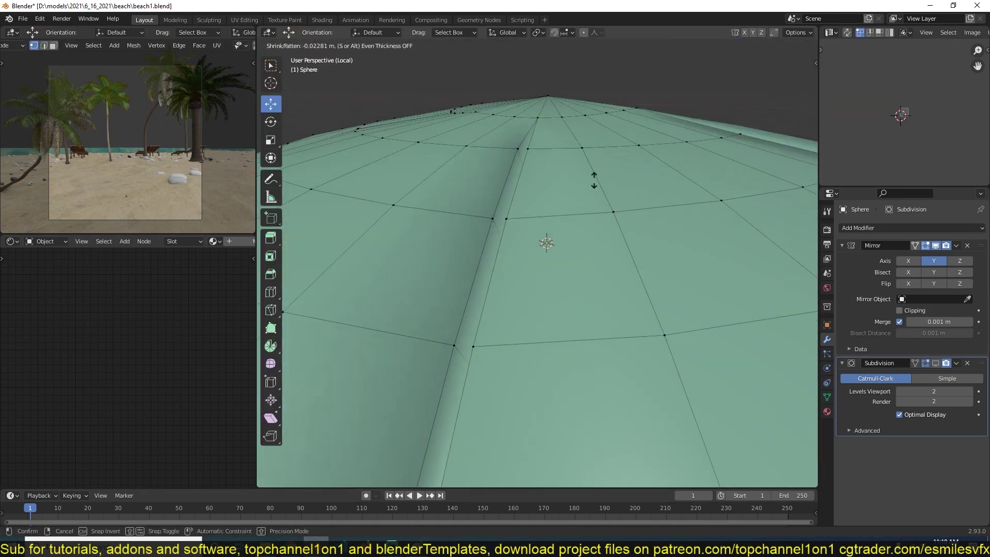
pyautogui.click(594, 179)
pyautogui.scroll(-6, 594, 179)
pyautogui.press('KP_7')
pyautogui.hotkey('alt', 'z')
pyautogui.moveTo(332, 172); pyautogui.dragTo(537, 330)
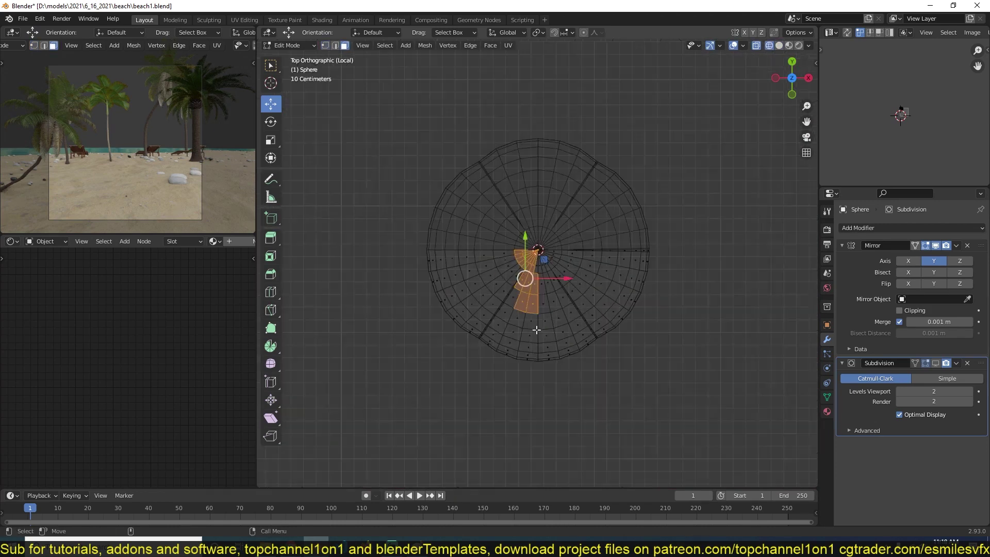
pyautogui.press('Tab')
pyautogui.hotkey('alt', 'z')
pyautogui.moveTo(536, 309); pyautogui.dragTo(570, 268, button='middle')
pyautogui.scroll(3, 570, 268)
# Select an arc of faces along the dome from the top view
pyautogui.press('Tab')
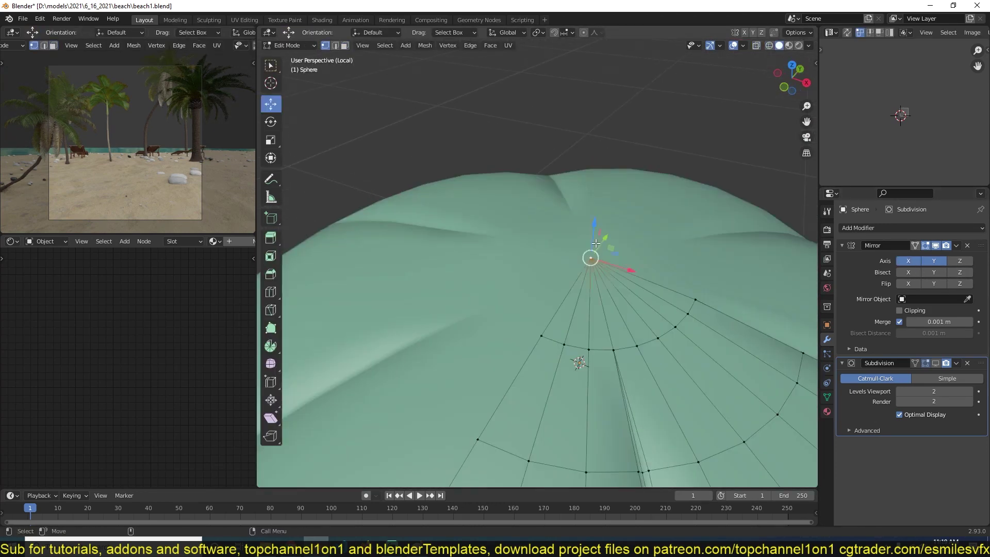
pyautogui.press('Tab')
pyautogui.moveTo(631, 351)
pyautogui.mouseDown(button='middle')
pyautogui.moveTo(638, 278)
pyautogui.moveTo(602, 301)
pyautogui.mouseUp(button='middle')
pyautogui.press('Tab')
pyautogui.press('KP_7')
pyautogui.scroll(5, 602, 301)
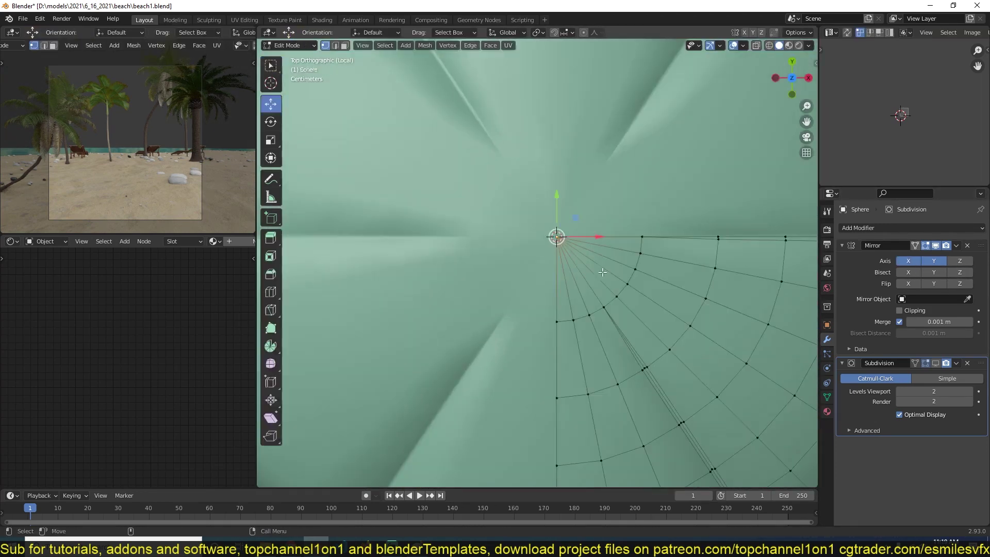
pyautogui.keyDown('ctrl'); pyautogui.click(578, 378); pyautogui.keyUp('ctrl')
pyautogui.moveTo(624, 268); pyautogui.dragTo(613, 277, button='middle')
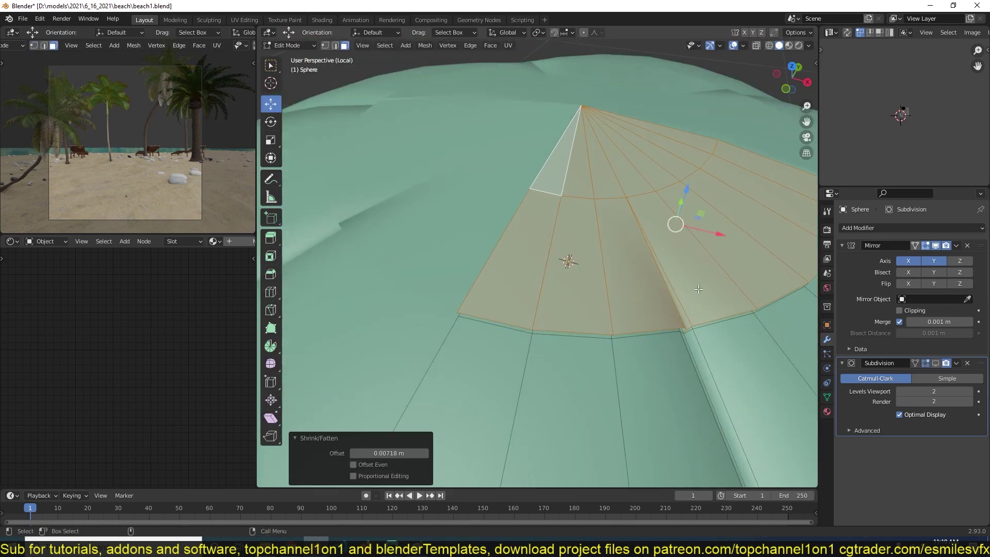
pyautogui.moveTo(698, 289); pyautogui.dragTo(521, 272, button='middle')
pyautogui.scroll(3, 619, 289)
# Move the selected faces along Y into a fold and select another fan of faces
pyautogui.press('g')
pyautogui.press('y')
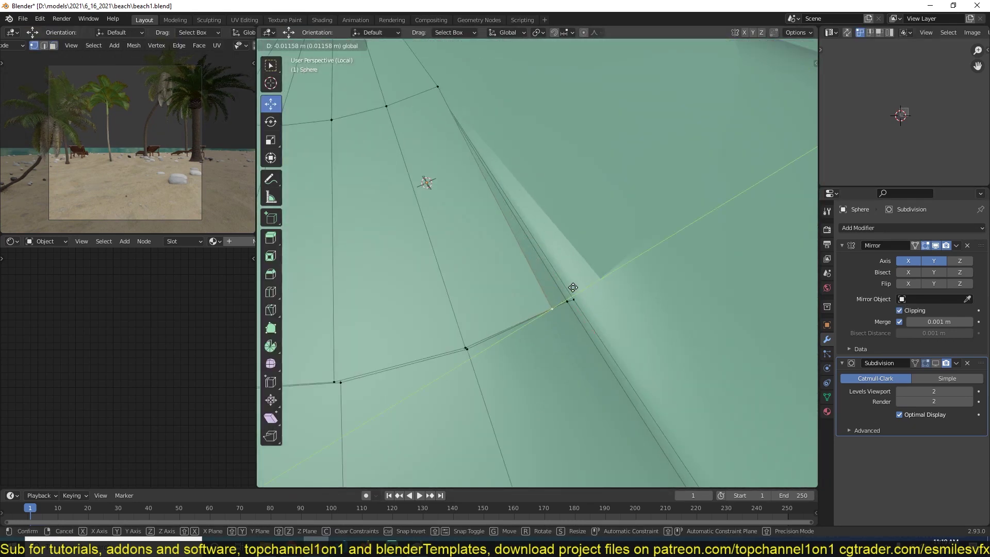
pyautogui.click(573, 288)
pyautogui.scroll(-5, 573, 287)
pyautogui.keyDown('ctrl'); pyautogui.click(579, 227); pyautogui.keyUp('ctrl')
pyautogui.scroll(3, 543, 309)
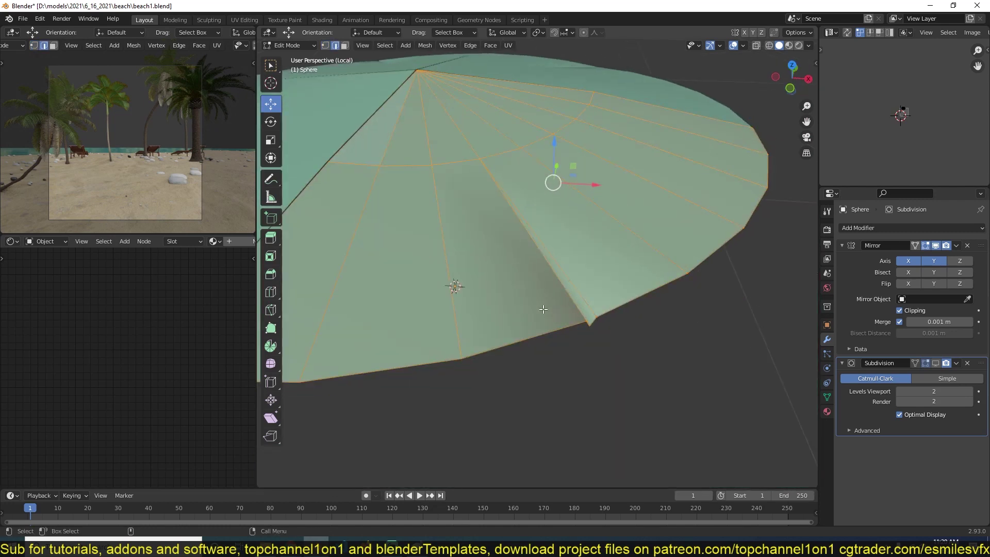
pyautogui.press('1')
pyautogui.scroll(-5, 589, 301)
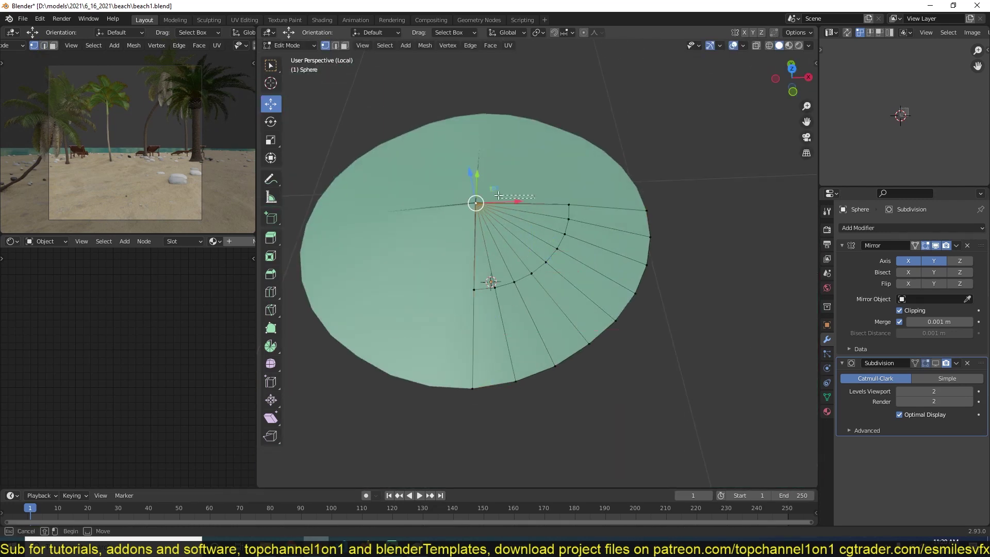
# Extrude and scale the canopy's outer boundary loop outward into a new rim ring
pyautogui.press('2')
pyautogui.scroll(3, 486, 271)
pyautogui.scroll(-3, 482, 272)
pyautogui.click(482, 271)
pyautogui.press('KP_7')
pyautogui.scroll(3, 524, 331)
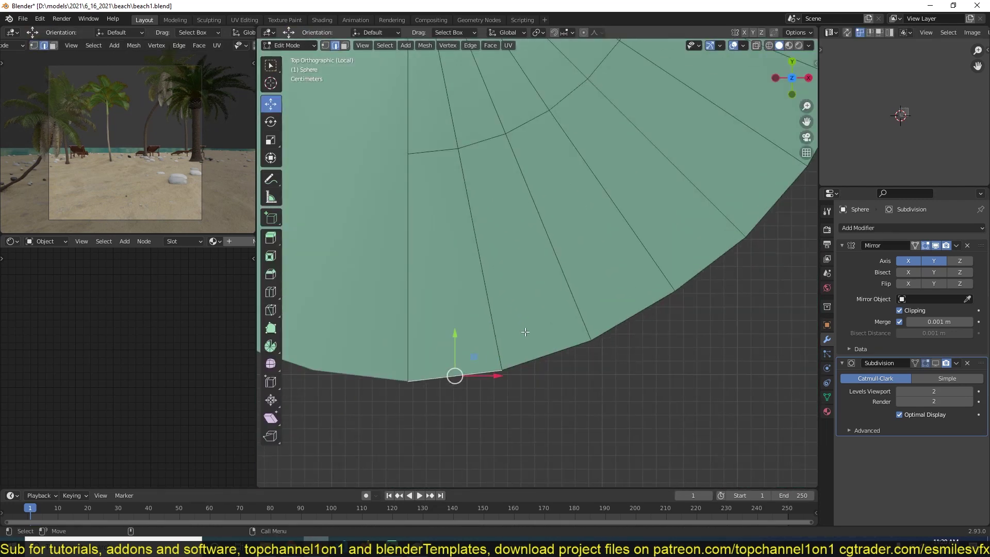
pyautogui.scroll(-2, 524, 331)
pyautogui.scroll(-1, 617, 280)
pyautogui.keyDown('alt'); pyautogui.click(617, 280); pyautogui.keyUp('alt')
pyautogui.click(722, 173)
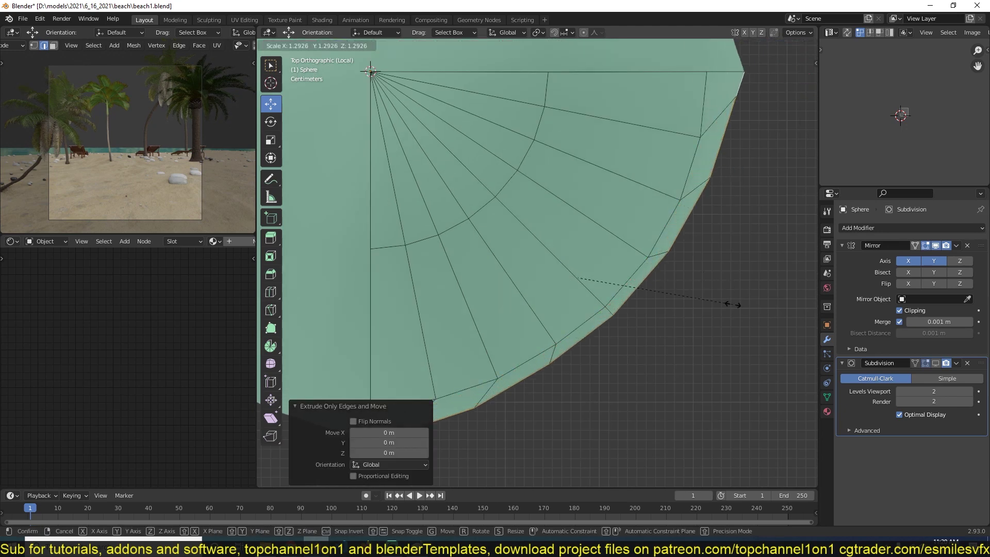
pyautogui.press('s')
pyautogui.click(670, 289)
# Bevel the outer rim edges and delete rim vertices to cut notches
pyautogui.scroll(1, 559, 326)
pyautogui.scroll(-1, 558, 326)
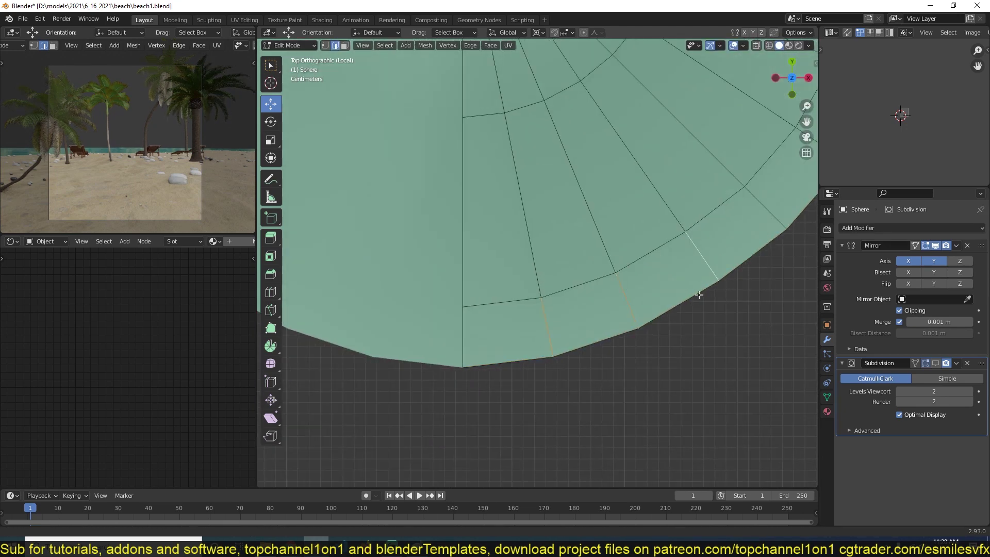
pyautogui.scroll(1, 698, 292)
pyautogui.hotkey('ctrl', 'b')
pyautogui.click(575, 360)
pyautogui.click(476, 377)
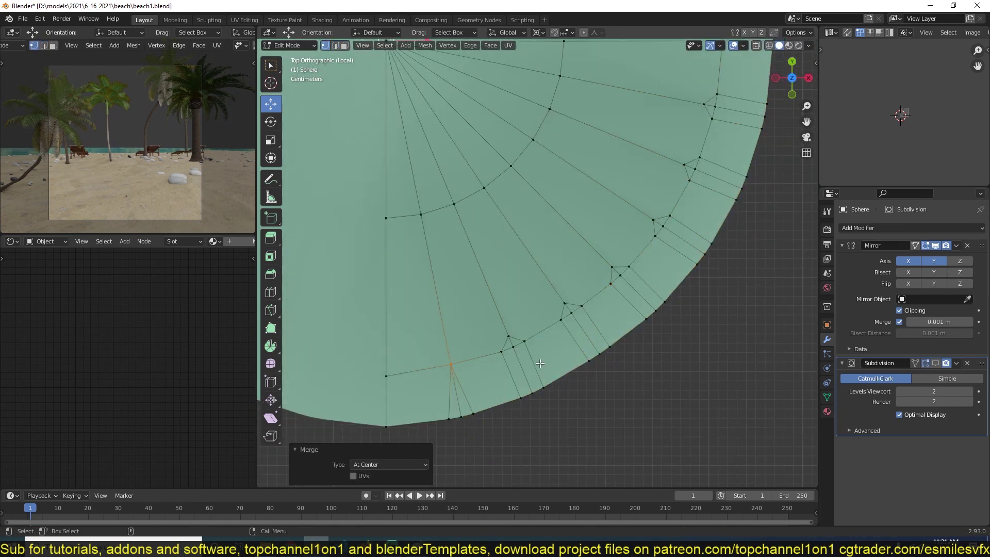
pyautogui.hotkey('ctrl', 'z')
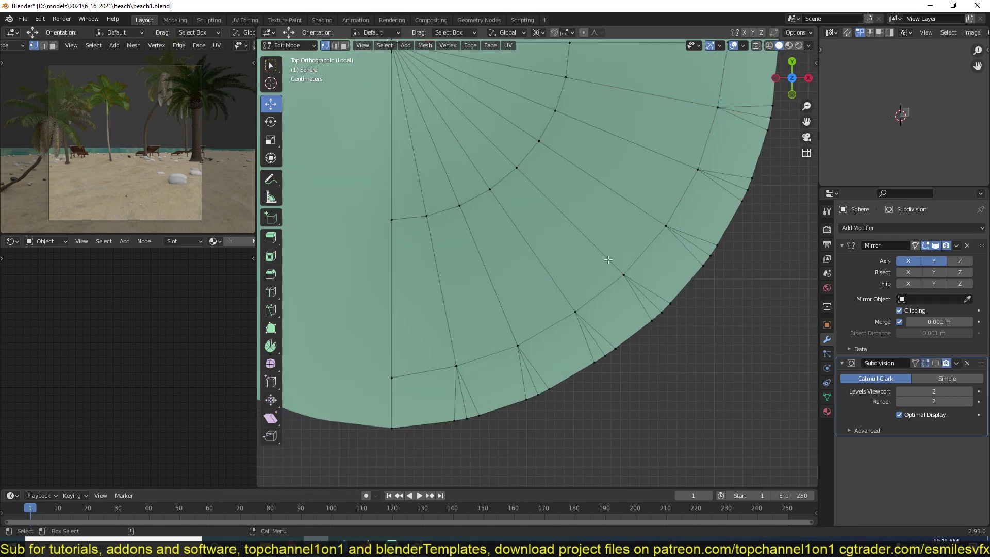
pyautogui.press('x')
pyautogui.click(726, 236)
pyautogui.keyDown('shift'); pyautogui.moveTo(726, 237); pyautogui.dragTo(756, 231, button='middle'); pyautogui.keyUp('shift')
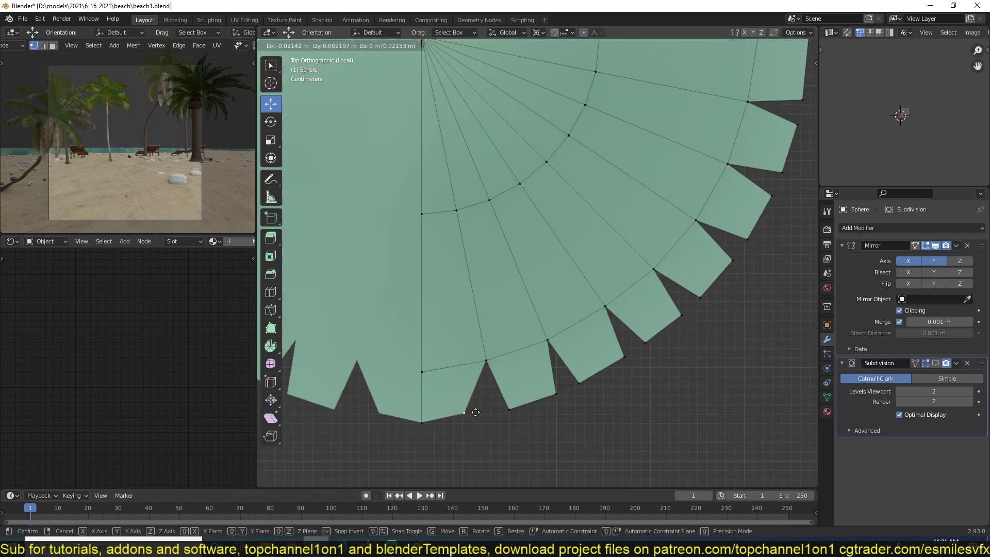
pyautogui.keyDown('ctrl'); pyautogui.moveTo(596, 439); pyautogui.dragTo(546, 346, button='middle'); pyautogui.keyUp('ctrl')
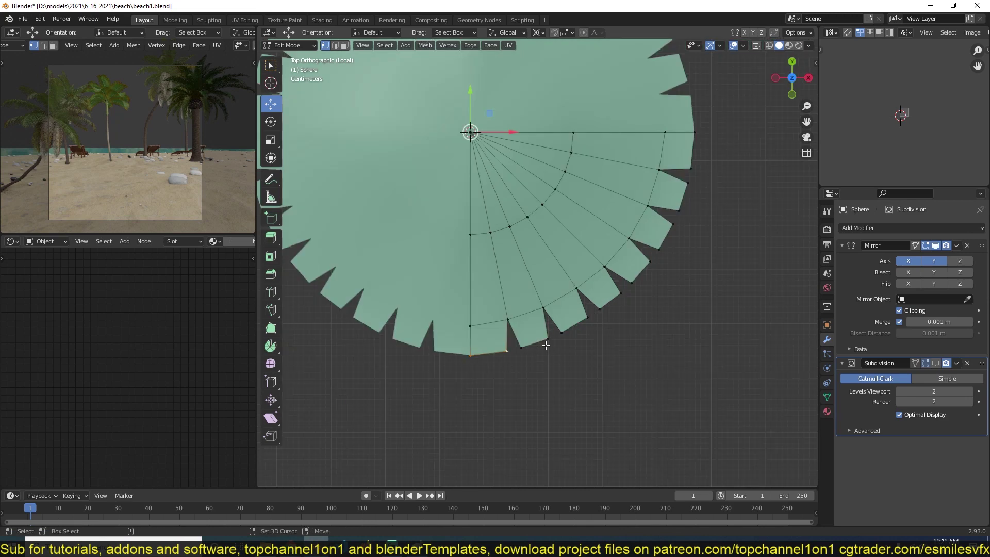
pyautogui.scroll(4, 655, 366)
# Move rim vertices along the edge and merge them at their centre
pyautogui.press('g')
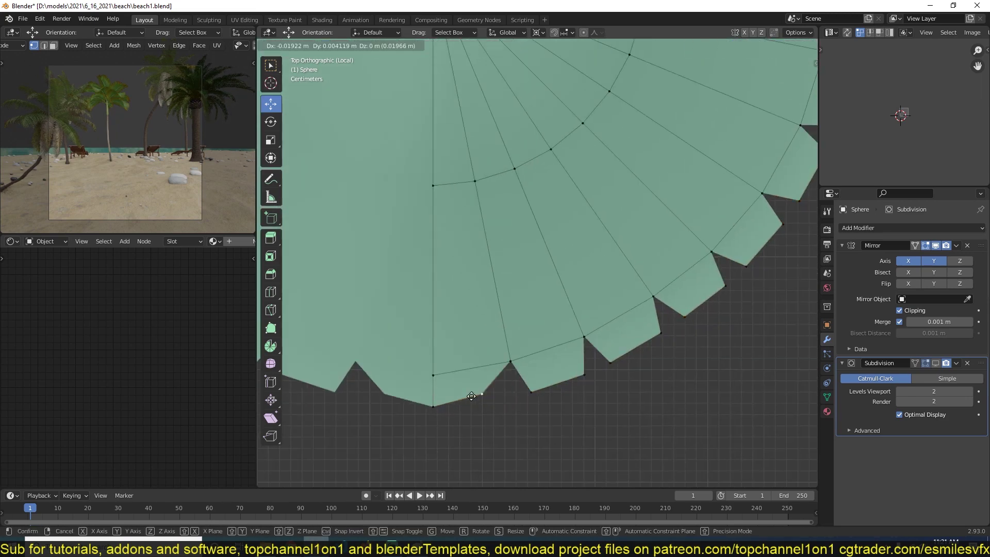
pyautogui.press('Escape')
pyautogui.scroll(-2, 600, 367)
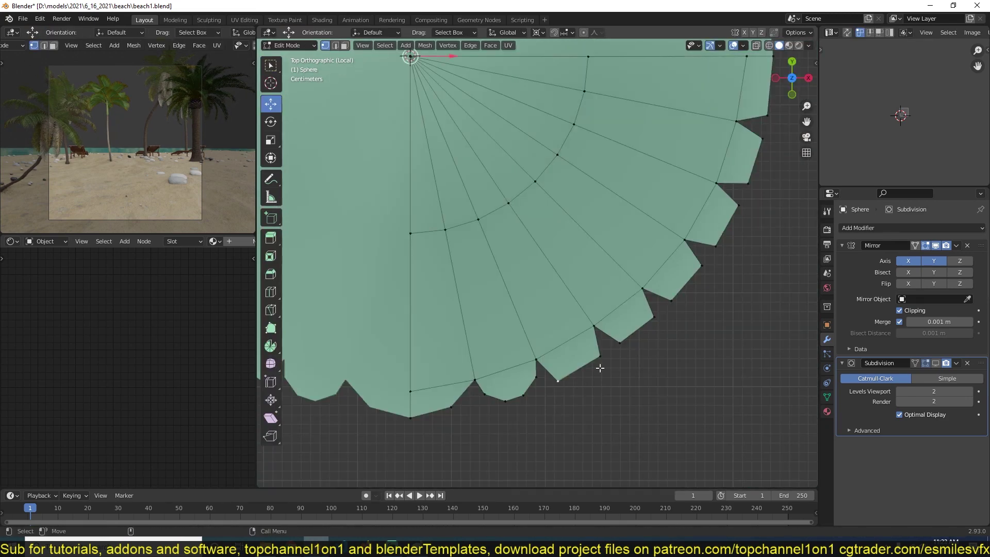
pyautogui.scroll(-1, 721, 293)
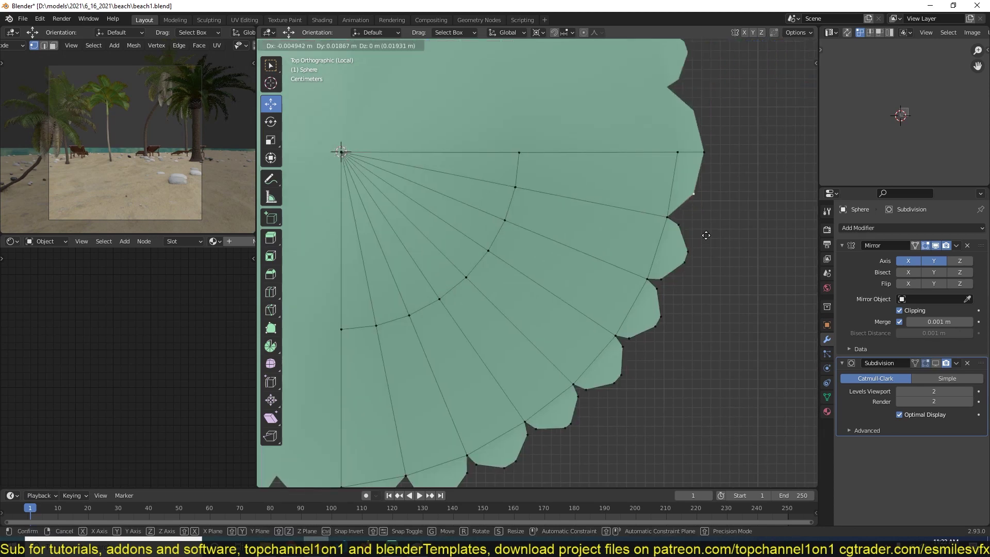
pyautogui.scroll(3, 584, 395)
pyautogui.scroll(-3, 585, 395)
pyautogui.scroll(1, 619, 406)
pyautogui.scroll(-1, 620, 407)
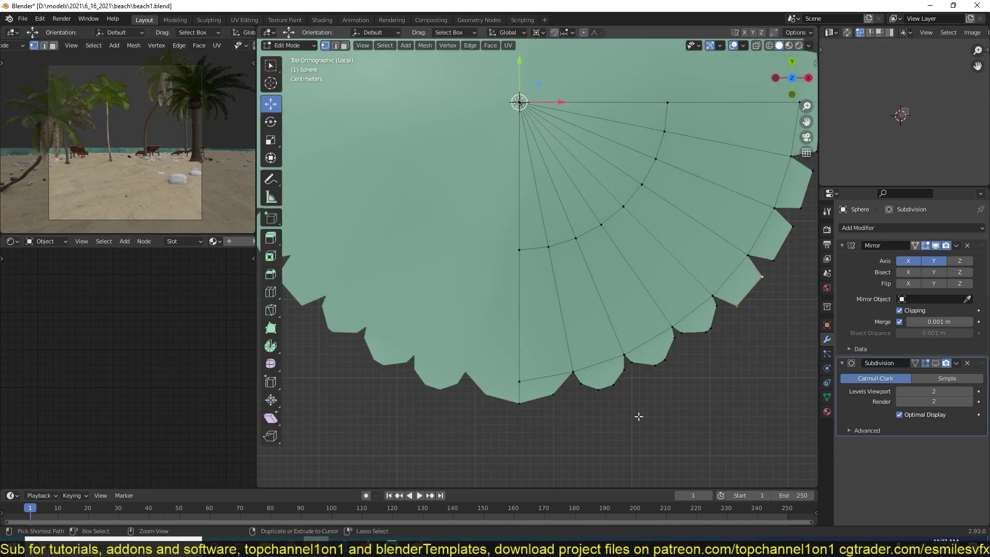
pyautogui.scroll(3, 636, 416)
pyautogui.scroll(-3, 647, 380)
pyautogui.moveTo(595, 396); pyautogui.dragTo(662, 368)
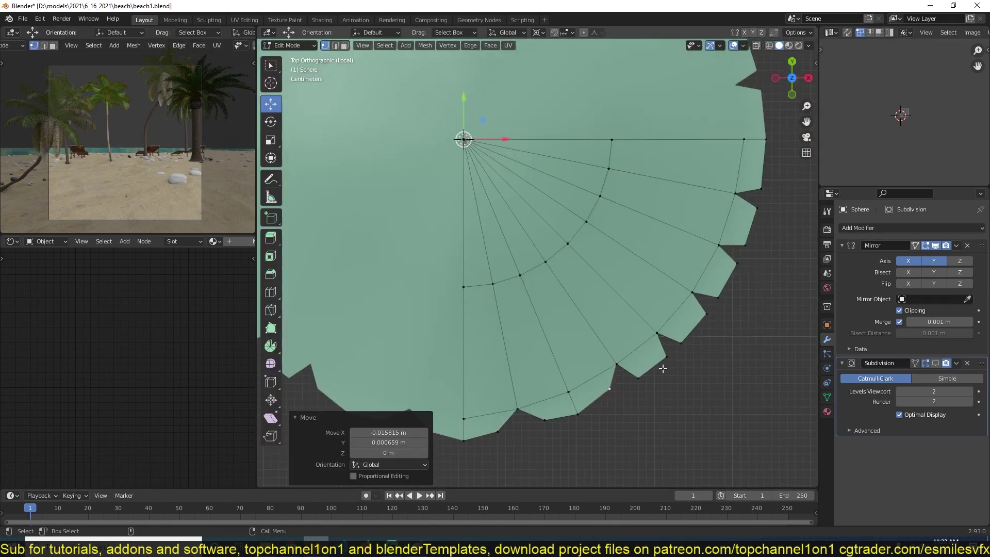
pyautogui.click(668, 382)
pyautogui.scroll(-1, 668, 382)
pyautogui.scroll(1, 733, 345)
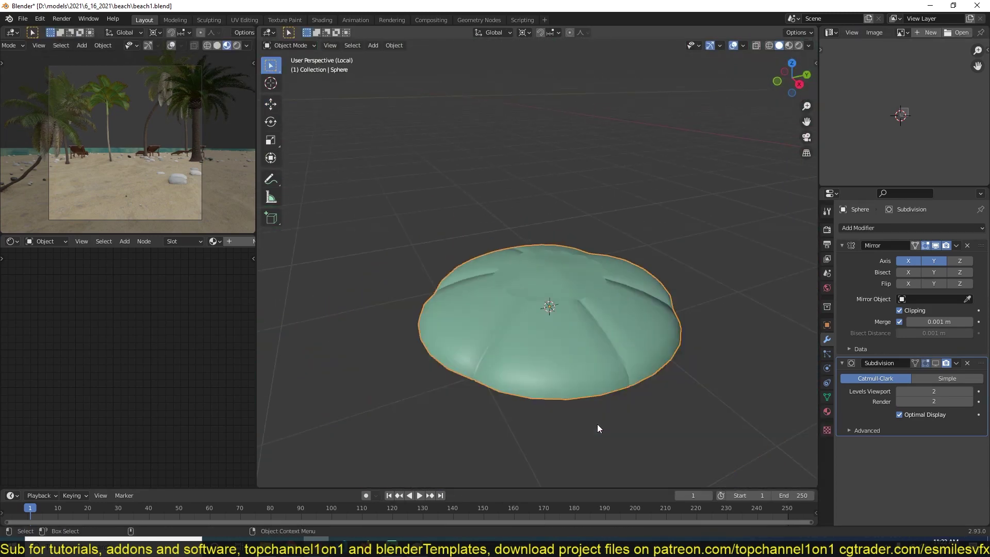
# Clear the selection and pick the canopy's centre edge loop in a tilted view
pyautogui.hotkey('alt', 'a')
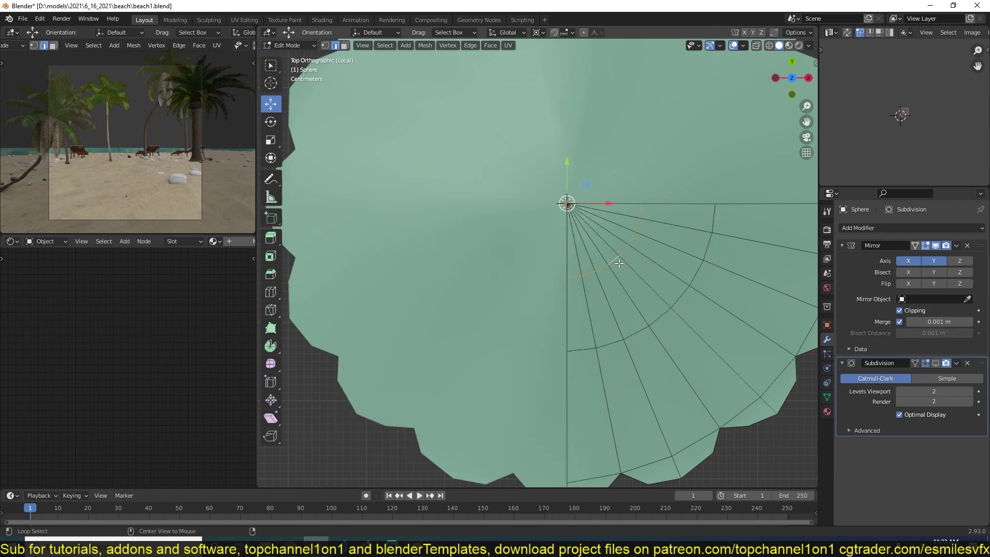
pyautogui.press('2')
pyautogui.moveTo(578, 224); pyautogui.dragTo(599, 266, button='middle')
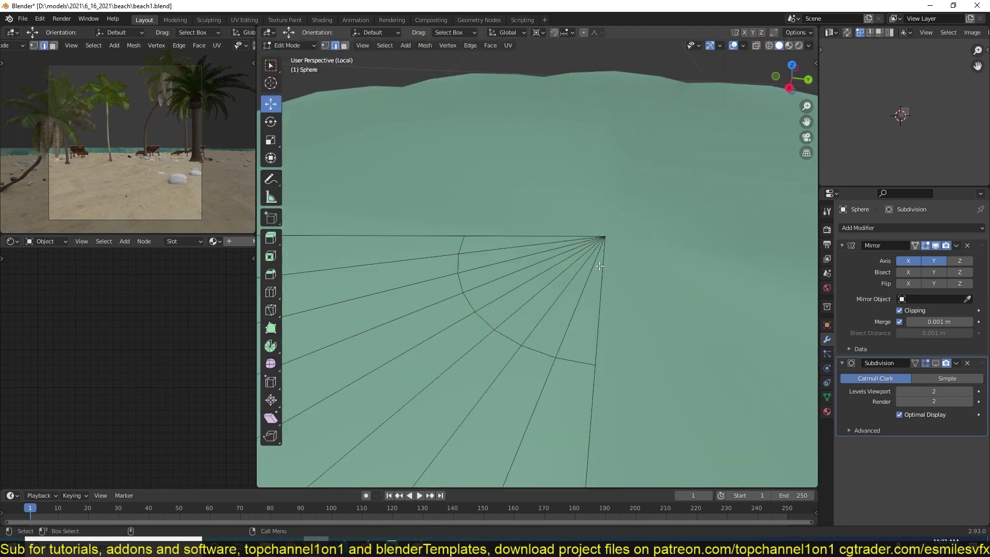
pyautogui.moveTo(582, 315); pyautogui.dragTo(590, 273, button='middle')
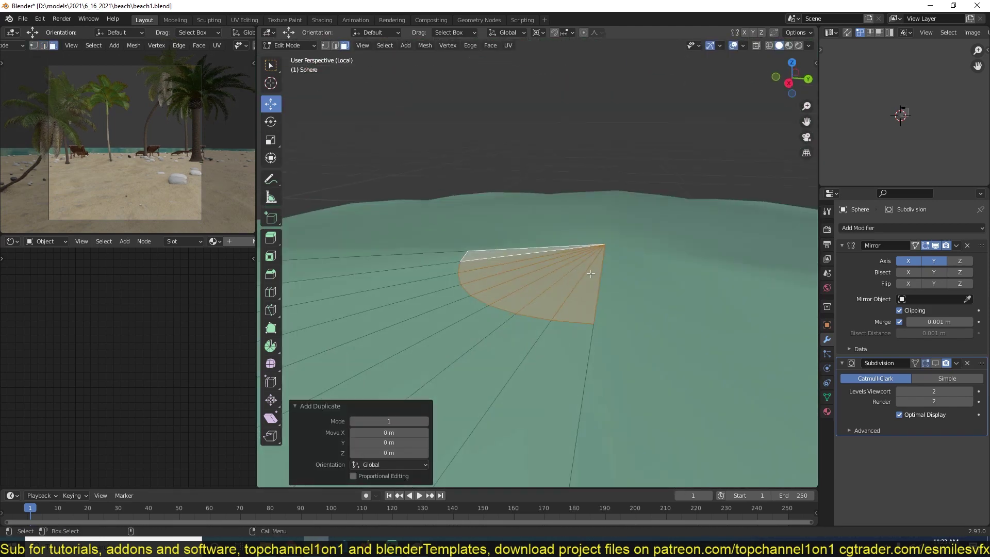
pyautogui.click(926, 364)
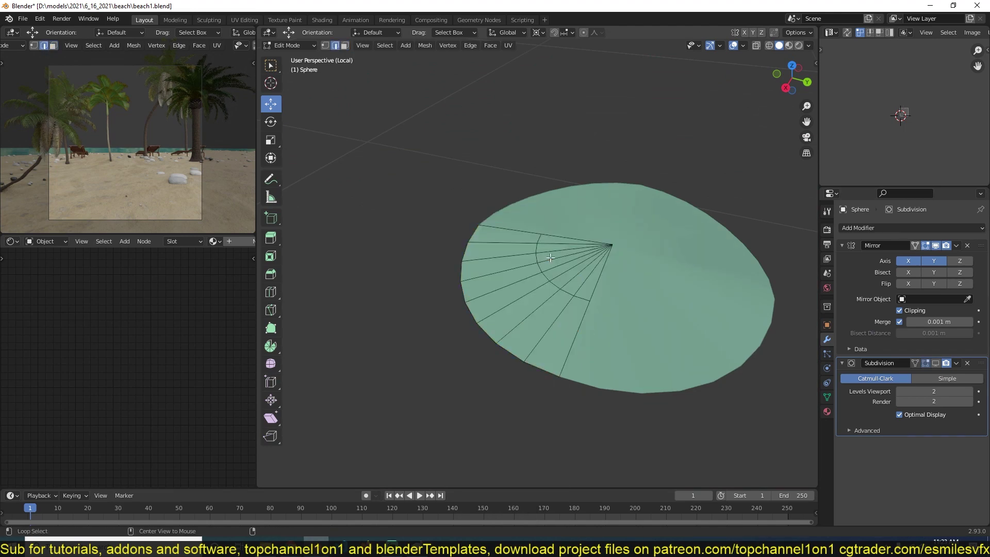
pyautogui.rightClick(504, 280)
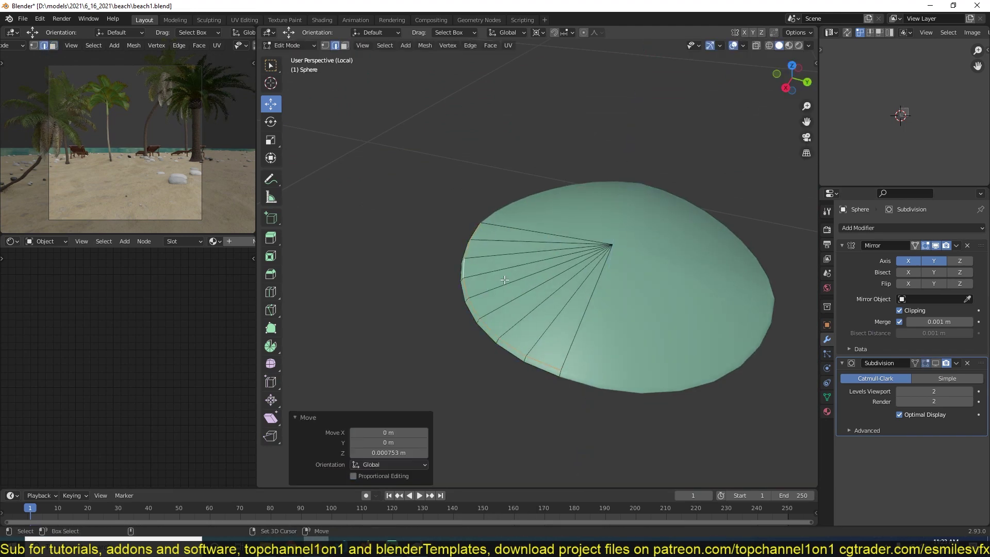
pyautogui.rightClick(573, 265)
pyautogui.press('Escape')
# Extrude the centre loop up along Z and scale it to a point
pyautogui.press('1')
pyautogui.press('e')
pyautogui.press('z')
pyautogui.press('Return')
pyautogui.press('s')
pyautogui.hotkey('shift', 'z')
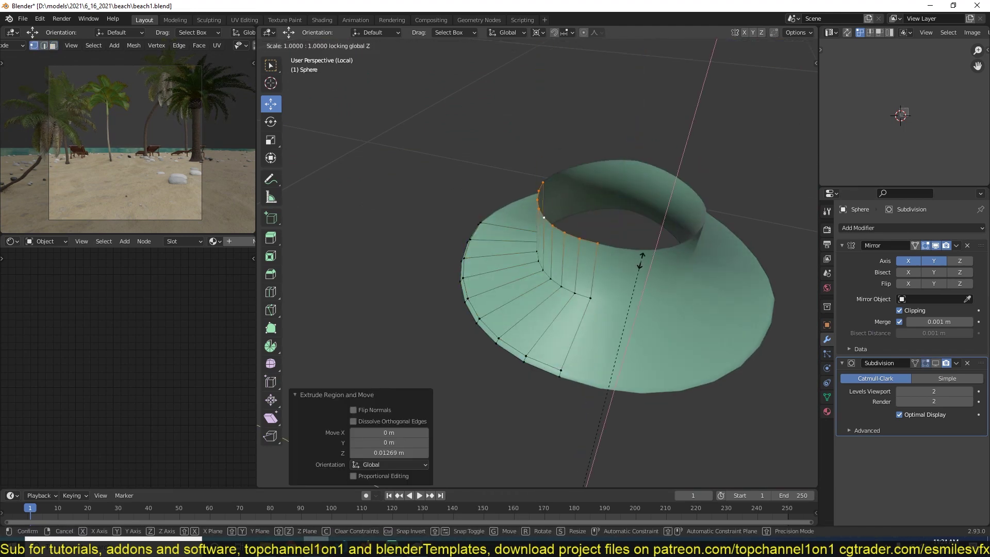
pyautogui.press('0')
pyautogui.press('Return')
pyautogui.press('KP_Decimal')
pyautogui.scroll(-8, 629, 333)
pyautogui.scroll(-5, 626, 296)
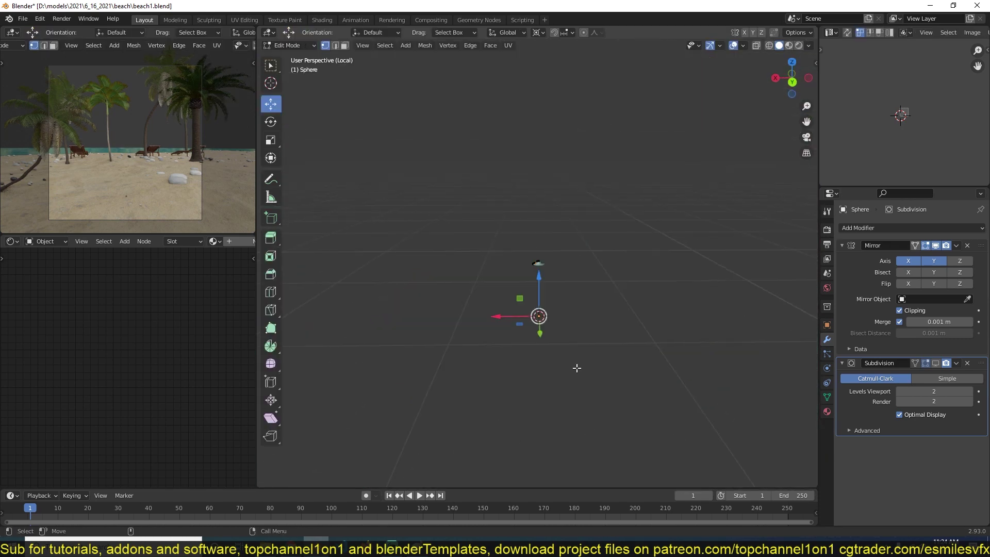
pyautogui.scroll(8, 576, 367)
# Select the linked vent geometry and scale it, excluding the Z axis
pyautogui.hotkey('ctrl', 'l')
pyautogui.press('s')
pyautogui.hotkey('shift', 'z')
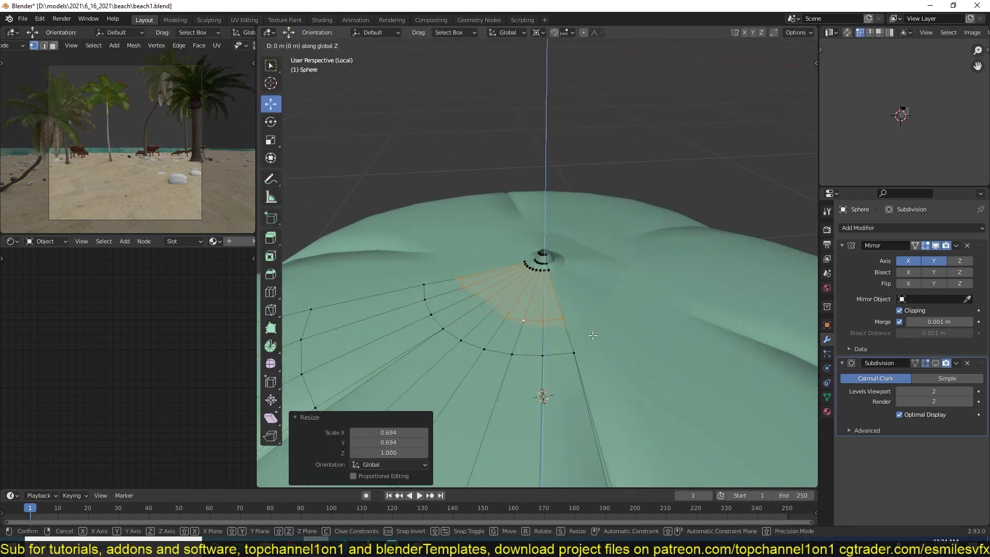
pyautogui.press('Escape')
pyautogui.scroll(-3, 593, 335)
pyautogui.hotkey('ctrl', 'z')
pyautogui.moveTo(592, 335); pyautogui.dragTo(566, 270, button='middle')
# Raise the vent above the canopy along Z and save beach1.blend
pyautogui.hotkey('ctrl', 'l')
pyautogui.press('g')
pyautogui.press('z')
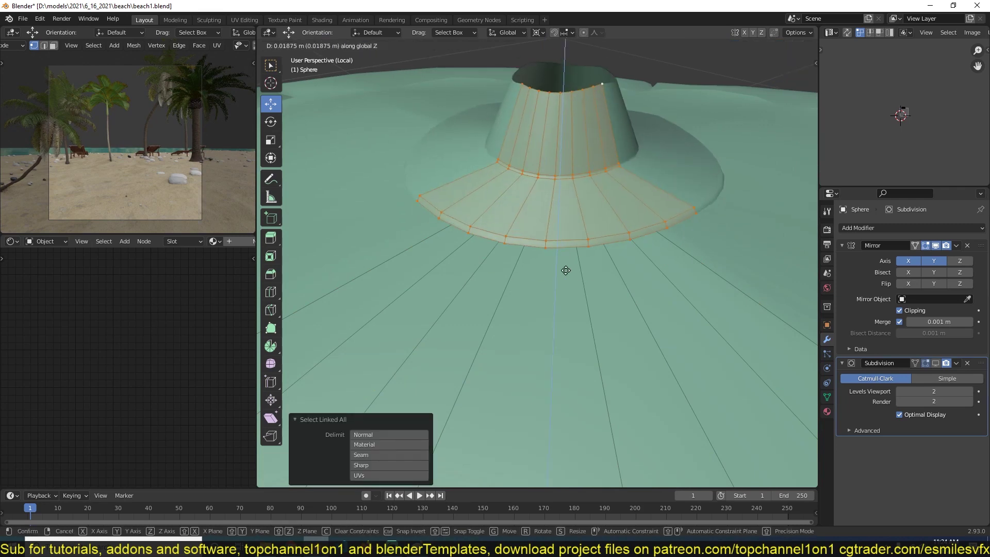
pyautogui.press('Escape')
pyautogui.scroll(-3, 580, 311)
pyautogui.moveTo(601, 354)
pyautogui.mouseDown(button='middle')
pyautogui.moveTo(699, 420)
pyautogui.moveTo(547, 361)
pyautogui.mouseUp(button='middle')
pyautogui.press('KP_7')
pyautogui.hotkey('ctrl', 's')
pyautogui.scroll(3, 546, 361)
pyautogui.hotkey('ctrl', 'l')
pyautogui.scroll(-1, 511, 358)
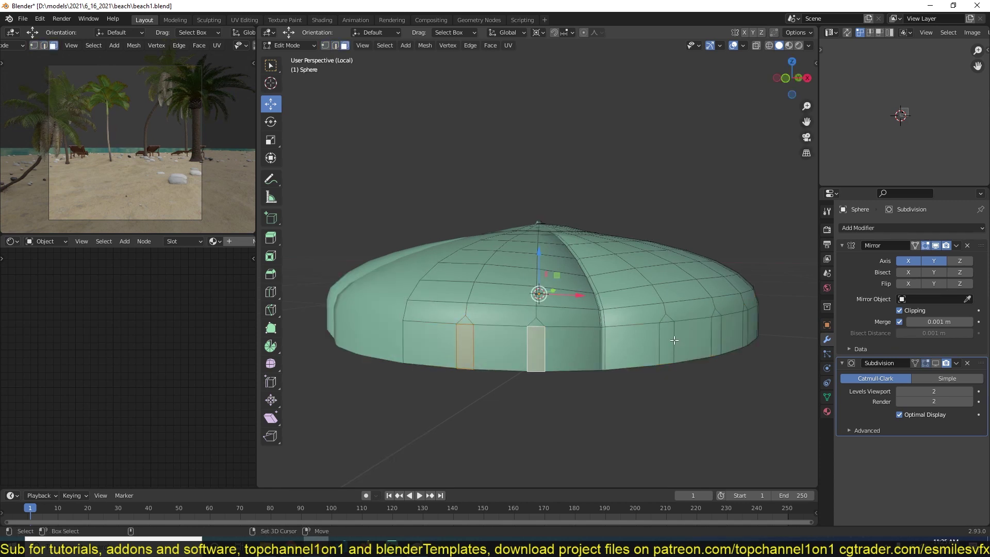
# Bevel the skirt's ring of vertical edges and delete the selected skirt faces
pyautogui.press('2')
pyautogui.hotkey('alt', 'a')
pyautogui.moveTo(673, 340); pyautogui.dragTo(678, 365, button='middle')
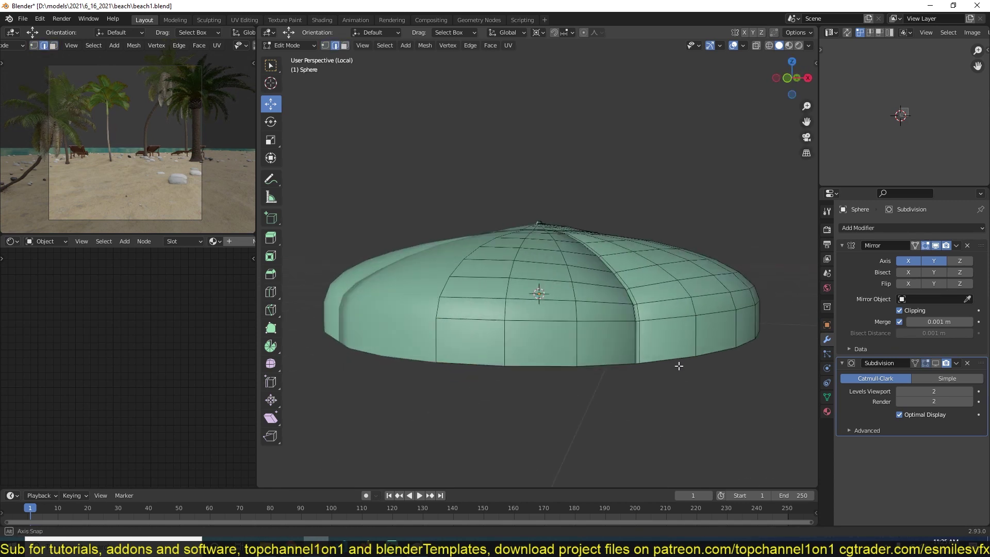
pyautogui.keyDown('alt'); pyautogui.click(510, 356); pyautogui.keyUp('alt')
pyautogui.moveTo(510, 356); pyautogui.dragTo(528, 355, button='middle')
pyautogui.click(654, 396)
pyautogui.moveTo(654, 396); pyautogui.dragTo(631, 358, button='middle')
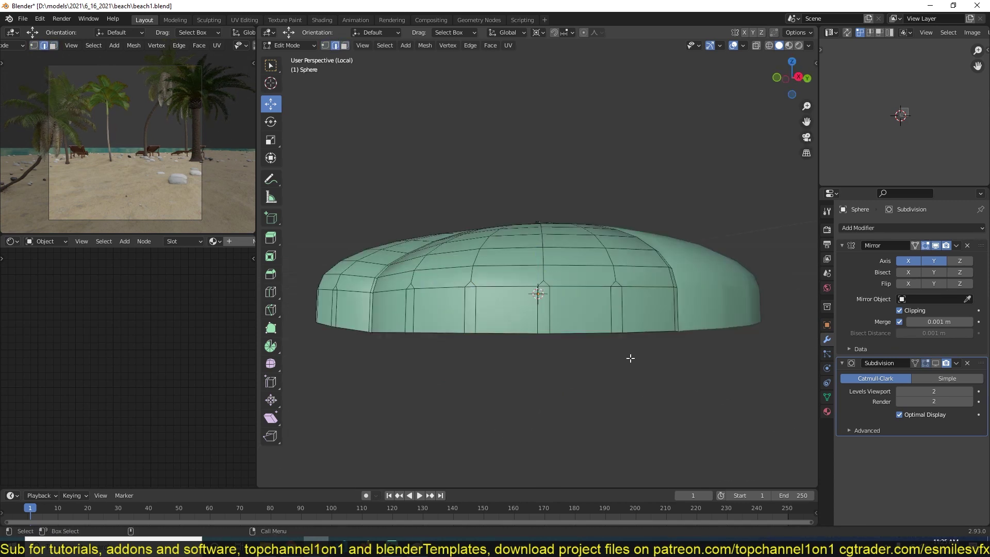
pyautogui.moveTo(573, 330); pyautogui.dragTo(599, 337, button='middle')
pyautogui.press('x')
pyautogui.click(459, 345)
# Merge vertices on the skirt's lower edge to close the gap and save
pyautogui.press('1')
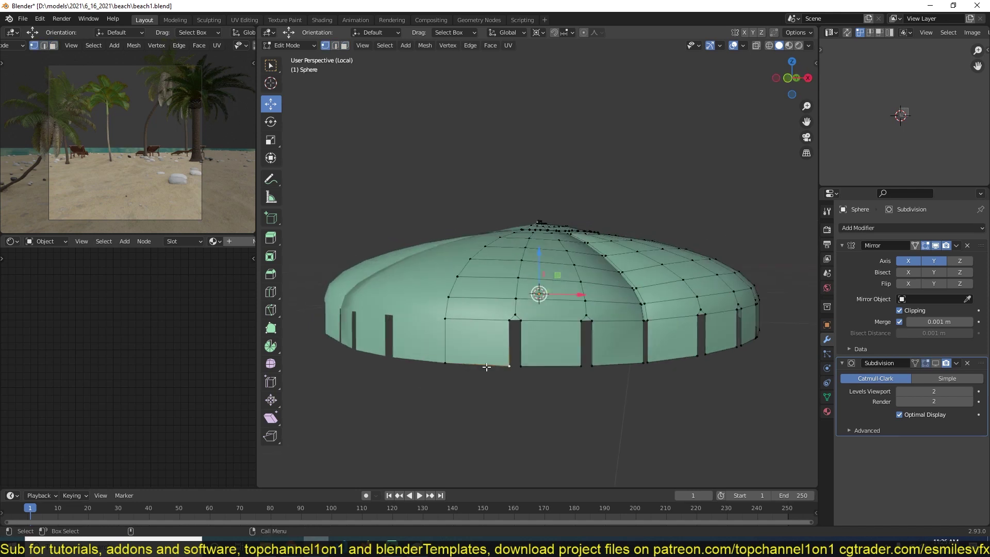
pyautogui.hotkey('ctrl', 'z')
pyautogui.moveTo(512, 373); pyautogui.dragTo(539, 372, button='middle')
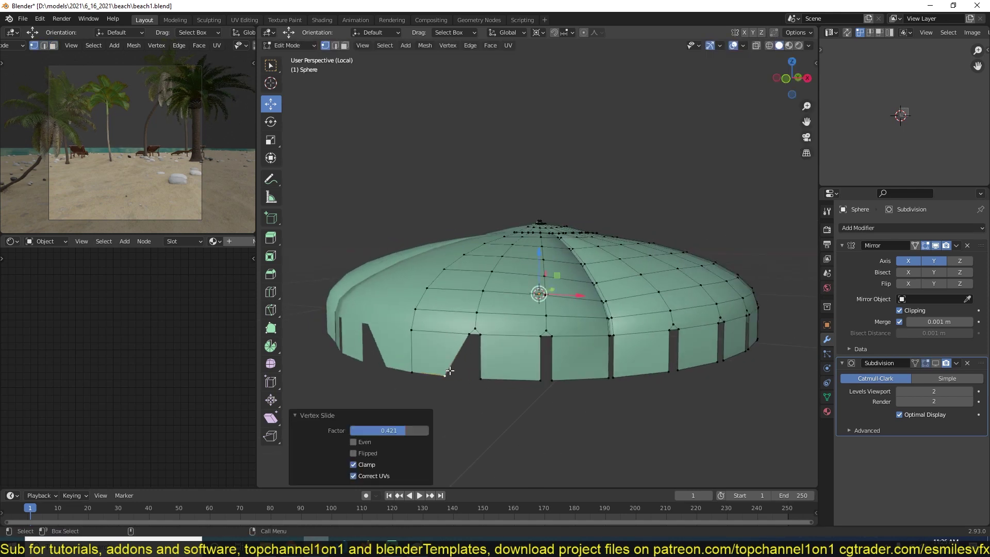
pyautogui.click(608, 375)
pyautogui.press('g')
pyautogui.press('g')
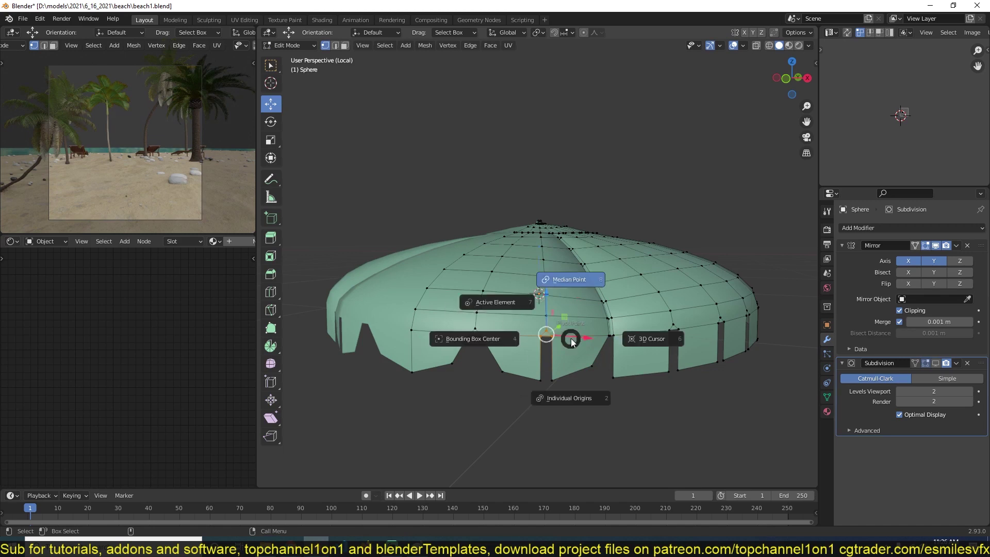
pyautogui.press('m')
pyautogui.click(558, 401)
pyautogui.moveTo(558, 402)
pyautogui.mouseDown(button='middle')
pyautogui.moveTo(452, 346)
pyautogui.moveTo(593, 356)
pyautogui.mouseUp(button='middle')
pyautogui.scroll(2, 544, 393)
pyautogui.hotkey('ctrl', 's')
pyautogui.press('m')
pyautogui.moveTo(579, 321); pyautogui.dragTo(526, 355, button='middle')
# Raise a lower corner vertex into a point and merge neighbouring vertices
pyautogui.click(672, 381)
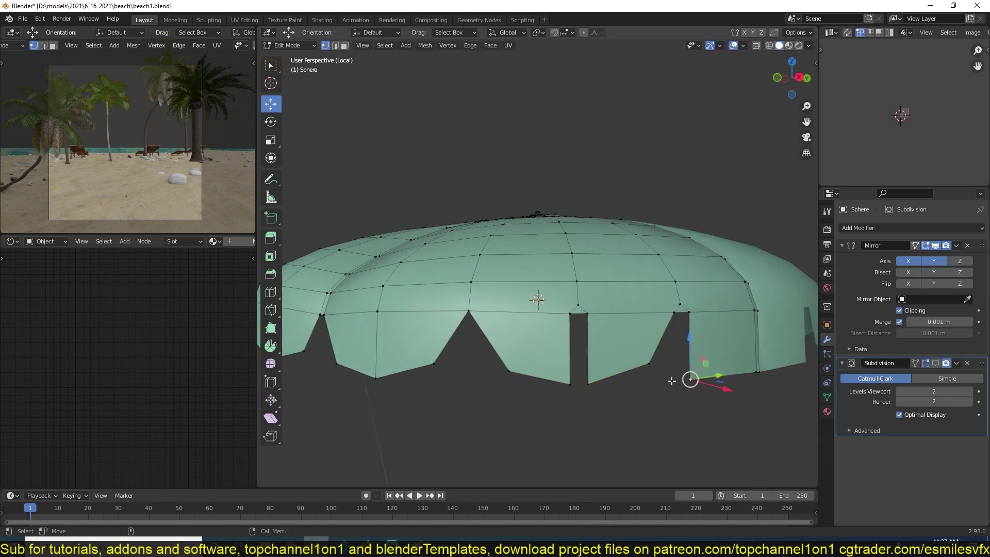
pyautogui.press('g')
pyautogui.click(670, 314)
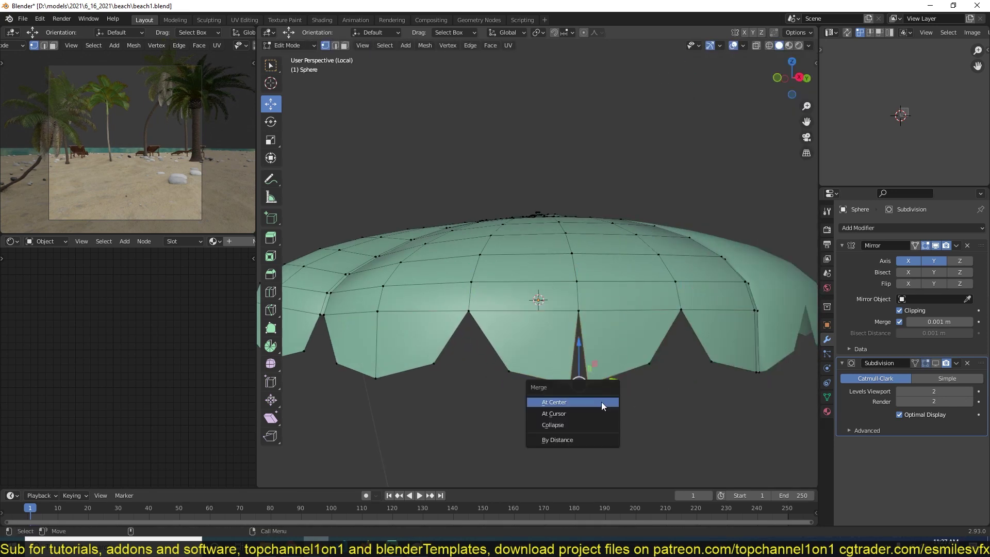
pyautogui.click(601, 405)
pyautogui.moveTo(601, 405); pyautogui.dragTo(688, 387, button='middle')
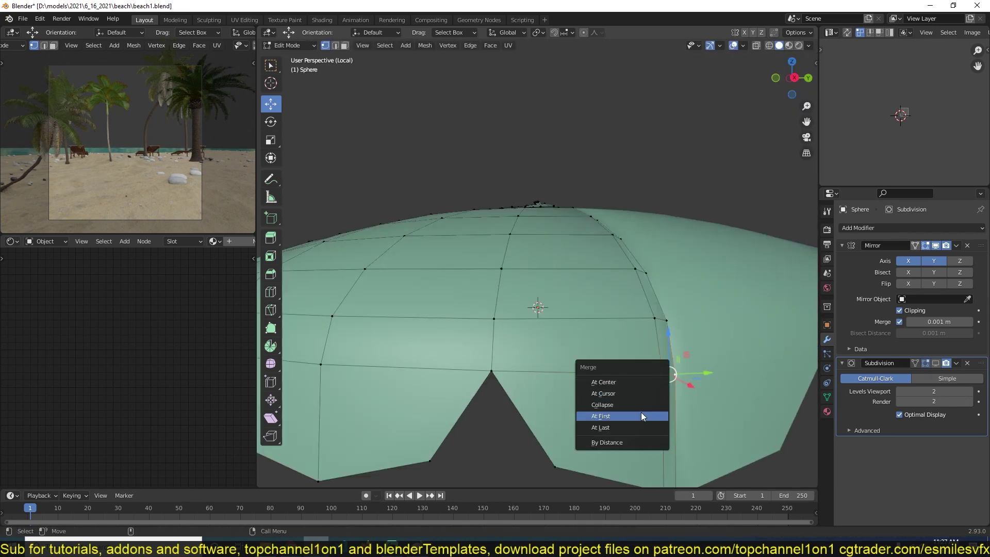
pyautogui.click(641, 415)
pyautogui.scroll(-3, 589, 382)
pyautogui.moveTo(589, 382); pyautogui.dragTo(726, 407, button='middle')
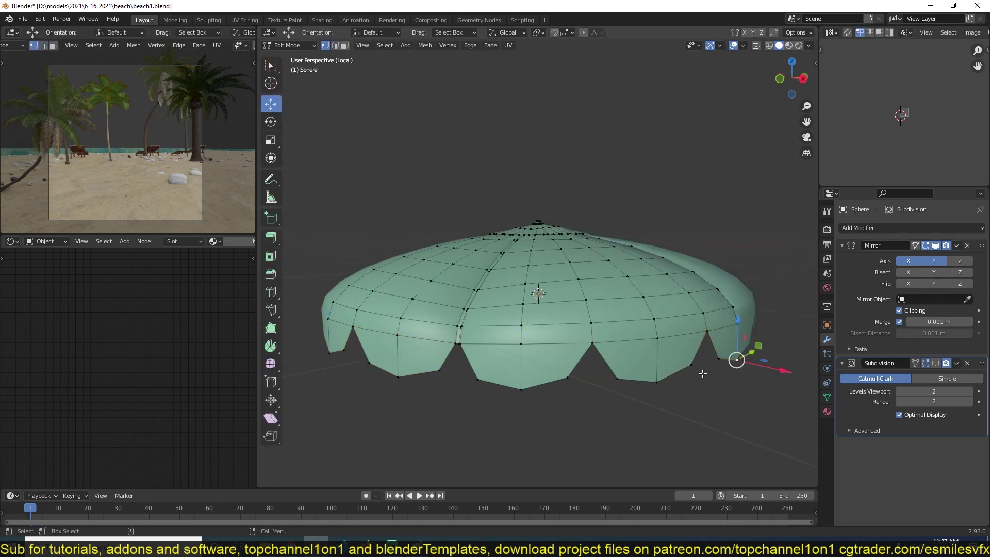
# In front ortho wireframe, box-select the lower rim vertices and scale them, excluding Z
pyautogui.press('KP_1')
pyautogui.hotkey('shift', 'z')
pyautogui.moveTo(508, 298); pyautogui.dragTo(738, 358)
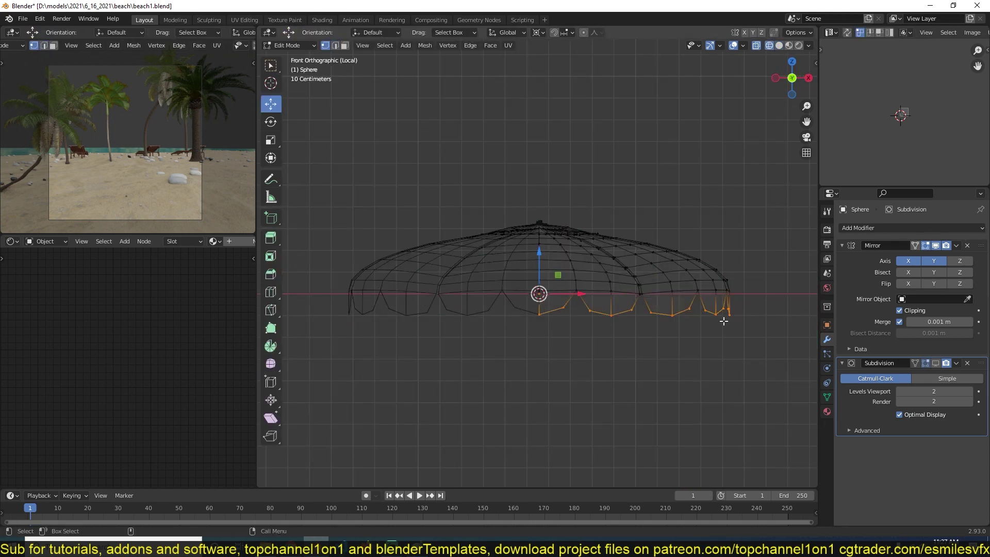
pyautogui.press('s')
pyautogui.hotkey('shift', 'z')
pyautogui.click(742, 324)
# Apply the dark leather 2 material from the Asset Library's Materials grid to the canopy
pyautogui.scroll(2, 741, 323)
pyautogui.keyDown('ctrl'); pyautogui.click(760, 329); pyautogui.keyUp('ctrl')
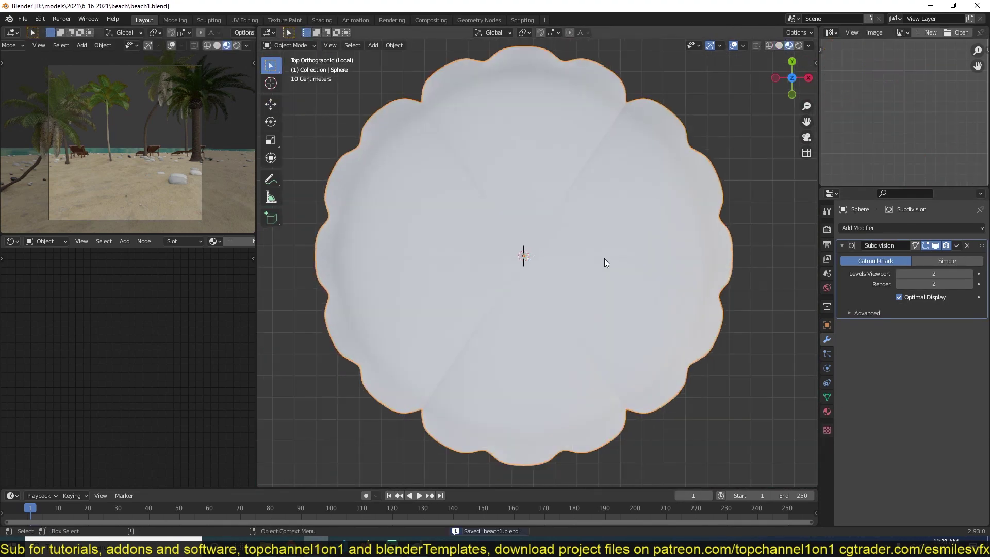
pyautogui.click(743, 205)
pyautogui.click(756, 248)
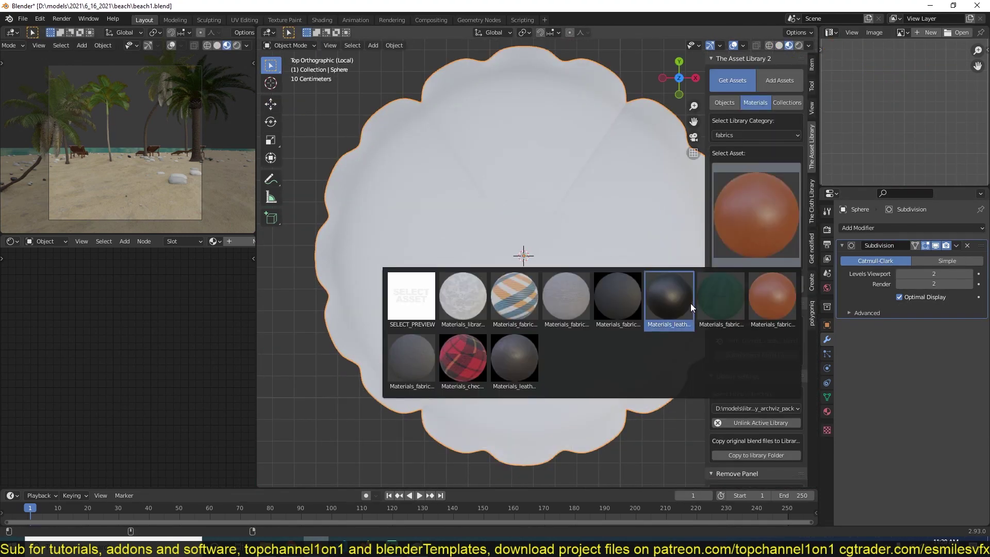
pyautogui.click(676, 298)
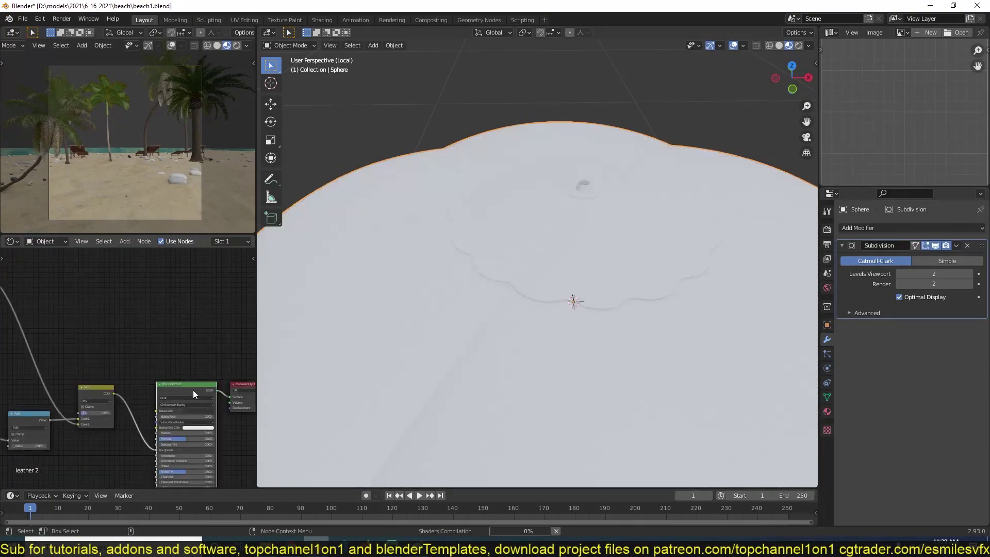
# Add a Wave Texture set to Rings, driven by a Mapping node, to the canopy material
pyautogui.hotkey('ctrl', 's')
pyautogui.moveTo(517, 369); pyautogui.dragTo(292, 403, button='middle')
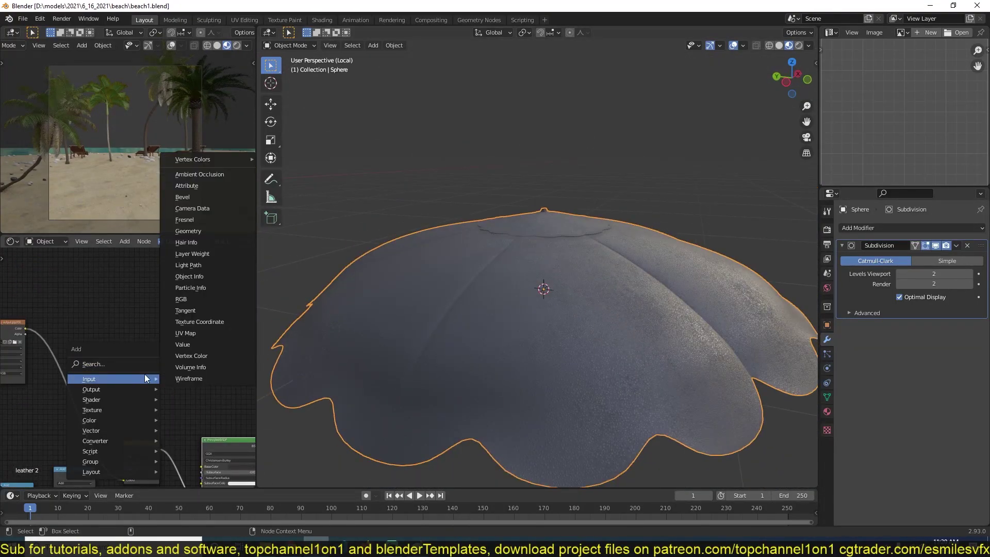
pyautogui.click(171, 399)
pyautogui.click(185, 333)
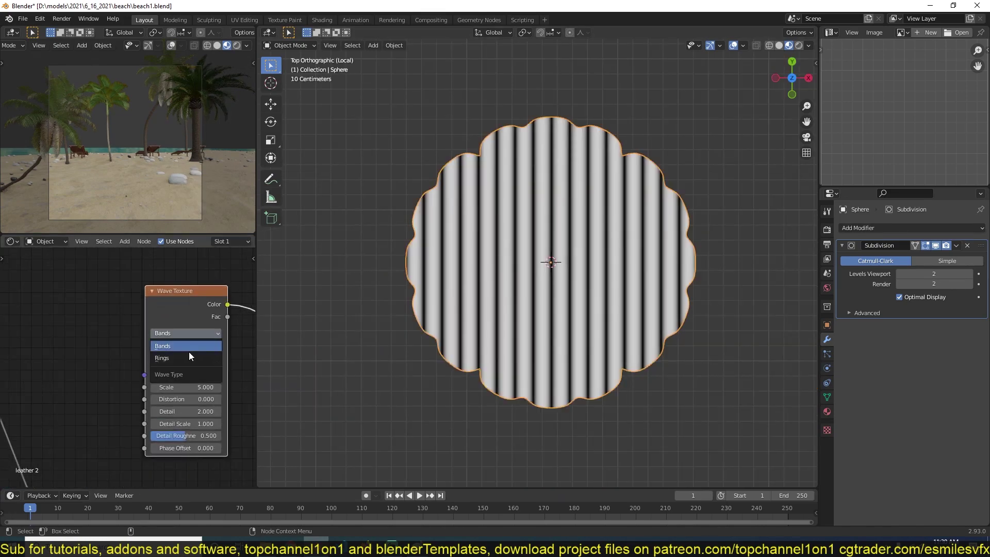
pyautogui.click(189, 351)
pyautogui.hotkey('ctrl', 't')
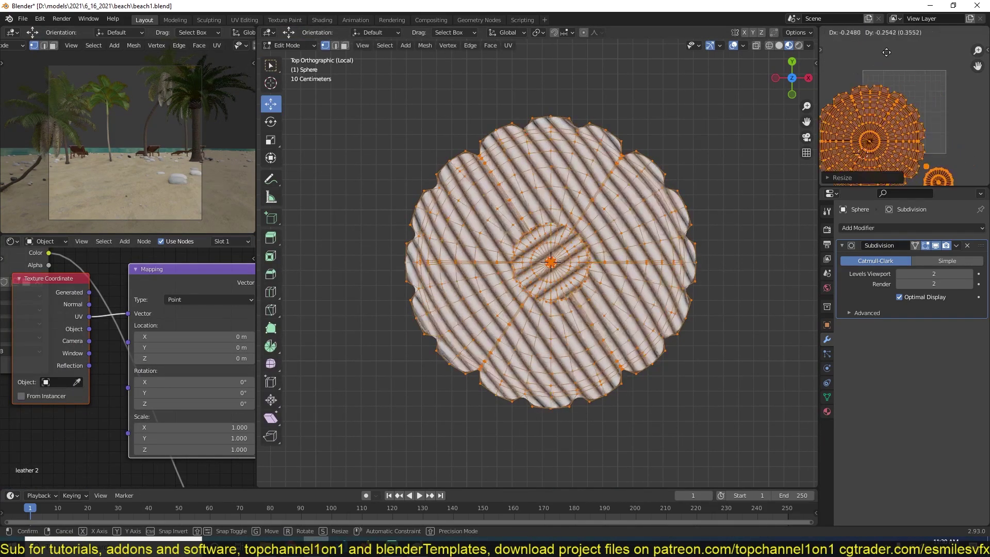
pyautogui.click(190, 325)
pyautogui.moveTo(175, 361); pyautogui.dragTo(192, 378, button='middle')
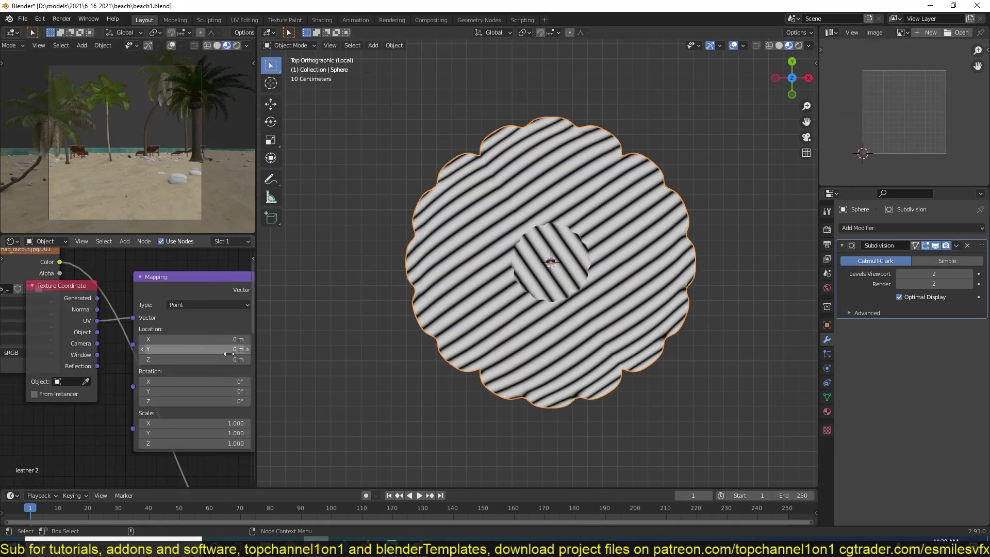
pyautogui.hotkey('ctrl', 's')
pyautogui.click(197, 327)
pyautogui.click(194, 349)
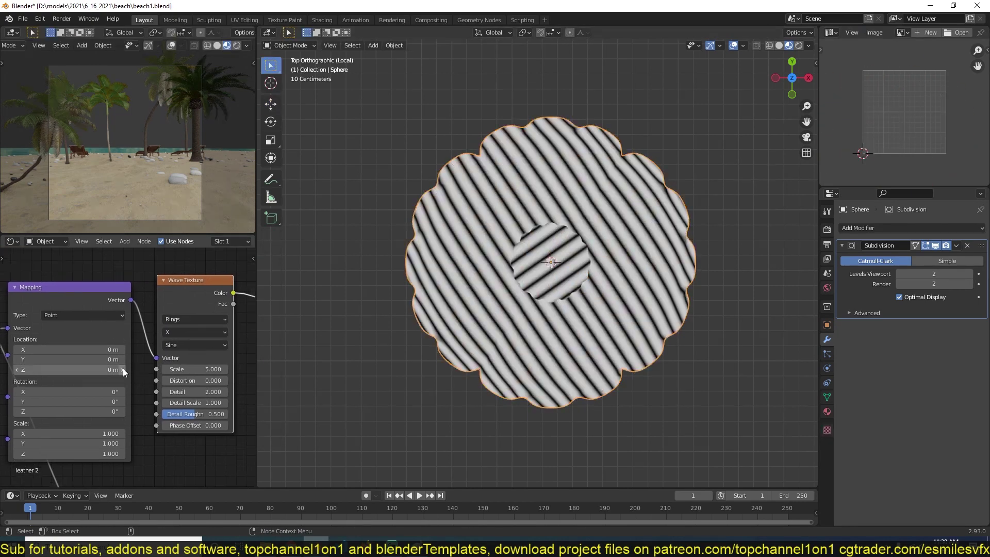
# Unwrap the canopy's UVs with Project from View
pyautogui.press('Tab')
pyautogui.press('KP_1')
pyautogui.press('u')
pyautogui.click(596, 333)
pyautogui.press('KP_7')
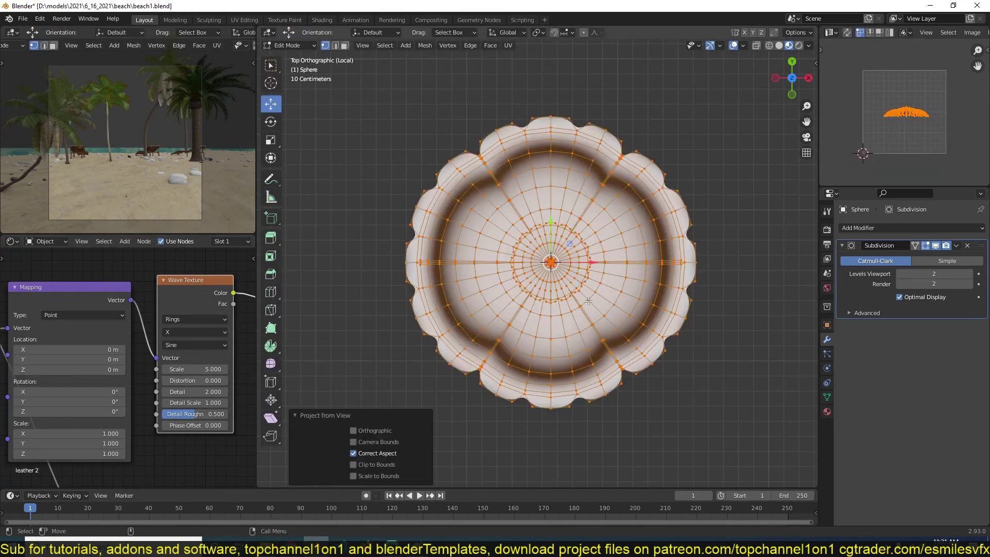
pyautogui.press('Tab')
pyautogui.moveTo(520, 88); pyautogui.dragTo(523, 127, button='middle')
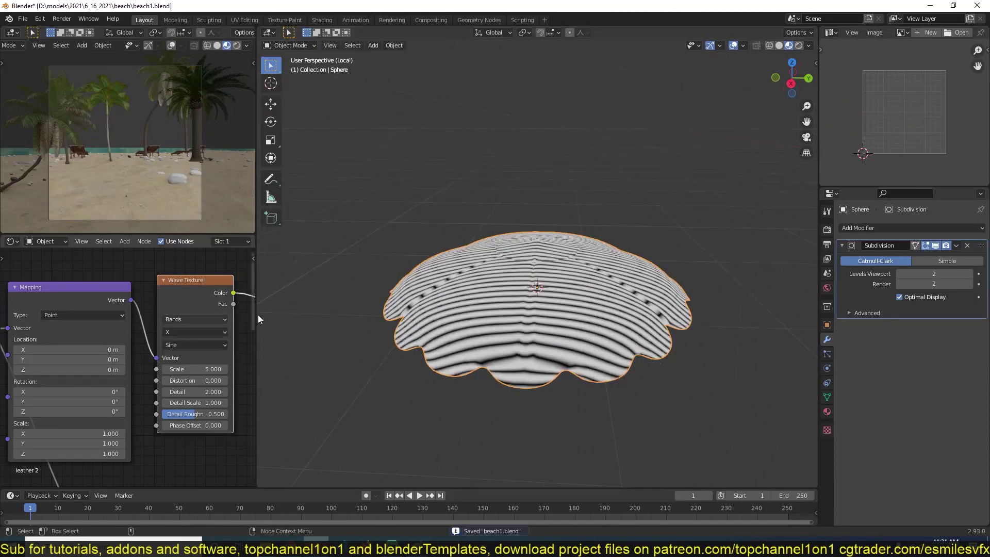
pyautogui.click(196, 332)
# Insert a Math node set to Greater Than after the wave texture
pyautogui.hotkey('ctrl', 's')
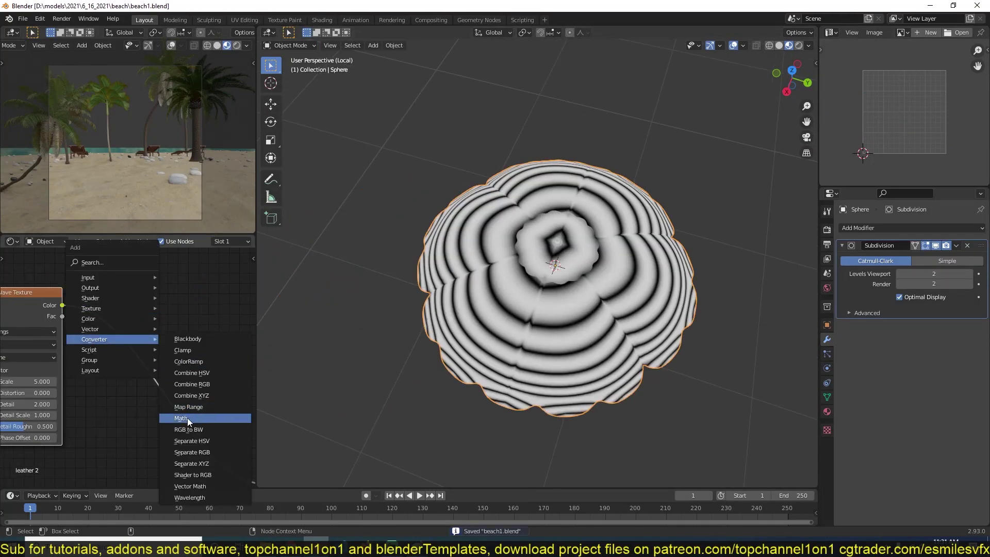
pyautogui.click(187, 418)
pyautogui.click(172, 330)
pyautogui.click(172, 347)
pyautogui.click(239, 387)
pyautogui.click(173, 347)
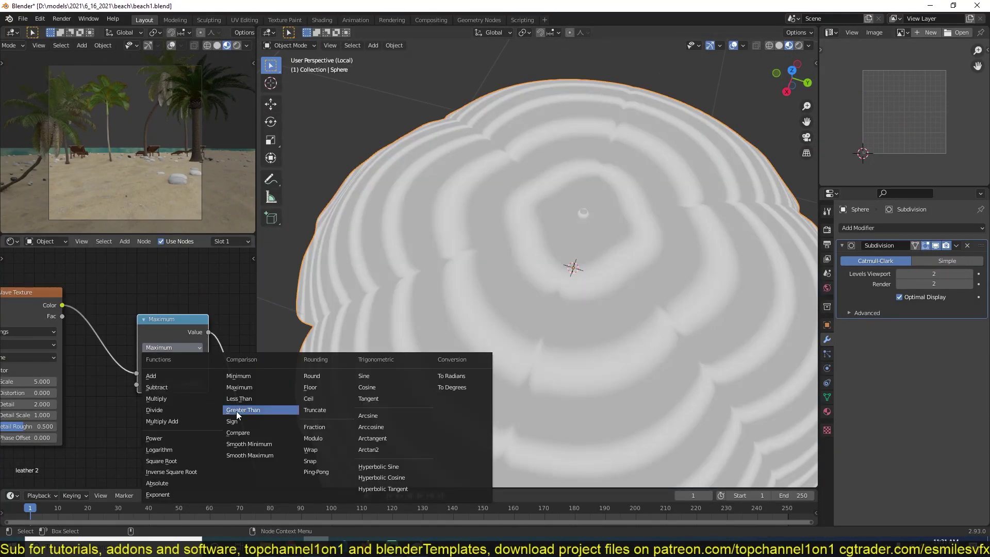
pyautogui.click(236, 410)
pyautogui.moveTo(289, 288); pyautogui.dragTo(293, 326, button='middle')
# Feed a white-and-red Mix node into Base Color, darken the red, and save beach1.blend
pyautogui.hotkey('shift', 'a')
pyautogui.click(119, 319)
pyautogui.click(141, 375)
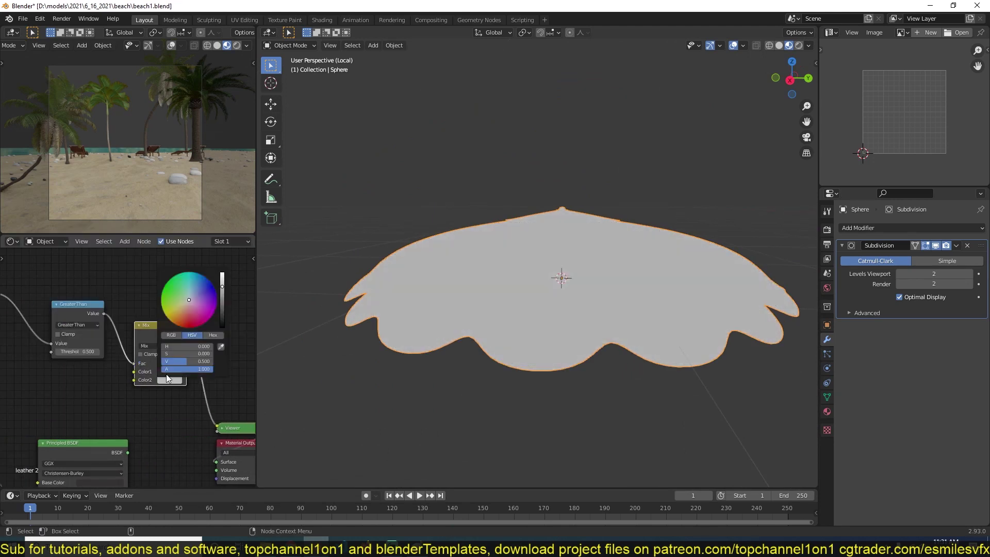
pyautogui.click(217, 302)
pyautogui.moveTo(139, 304); pyautogui.dragTo(175, 362)
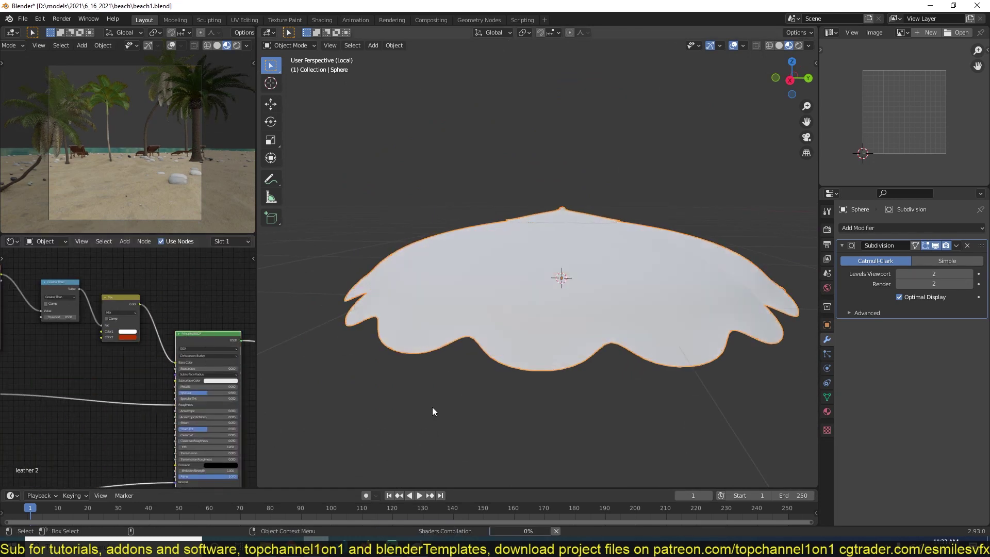
pyautogui.moveTo(443, 361); pyautogui.dragTo(443, 402, button='middle')
pyautogui.click(126, 338)
pyautogui.click(166, 279)
pyautogui.moveTo(361, 310)
pyautogui.mouseDown(button='middle')
pyautogui.moveTo(400, 321)
pyautogui.moveTo(410, 288)
pyautogui.mouseUp(button='middle')
pyautogui.hotkey('ctrl', 's')
pyautogui.press('KP_1')
# Add a circle mesh for the pole and spin the profile into ribs around it
pyautogui.hotkey('shift', 'a')
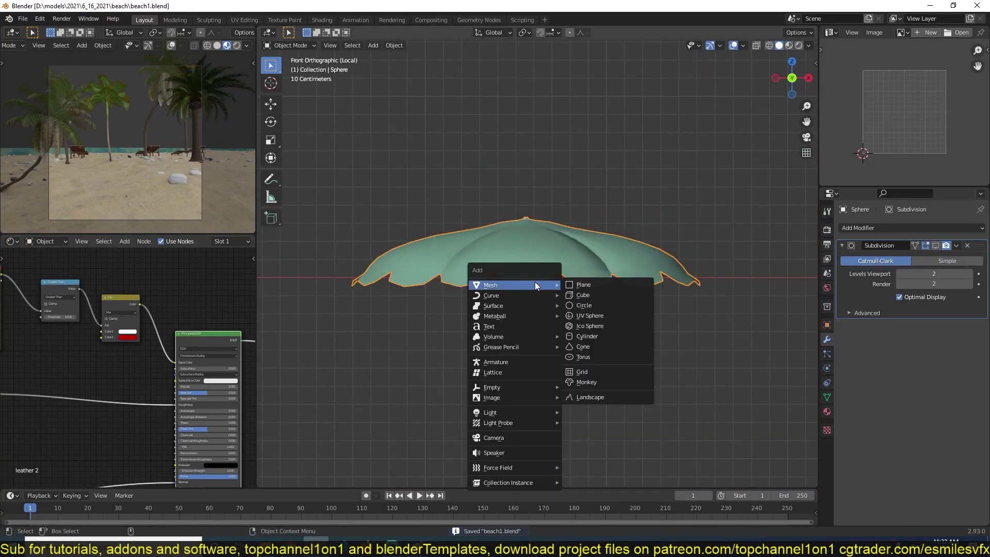
pyautogui.click(584, 305)
pyautogui.click(393, 366)
pyautogui.press('Tab')
pyautogui.hotkey('shift', 'z')
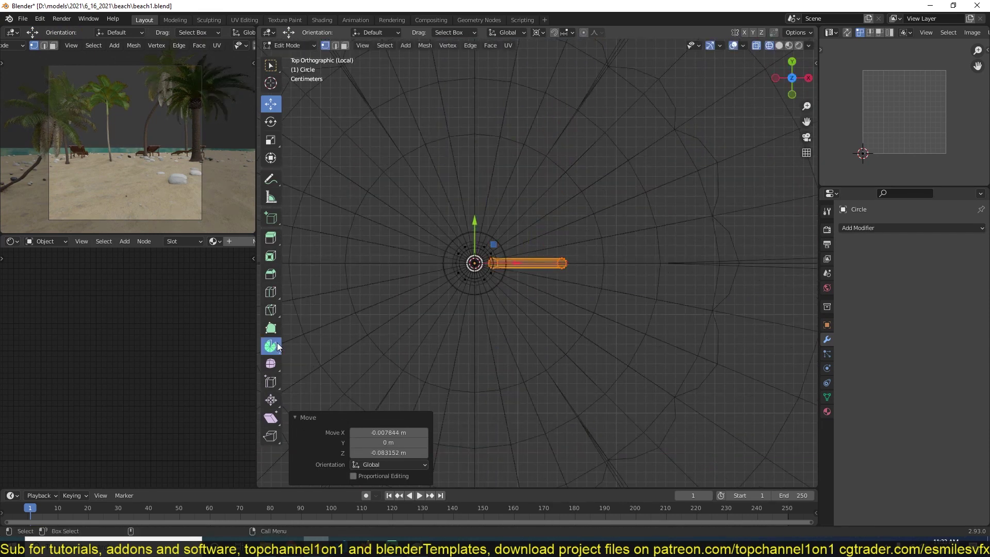
pyautogui.click(277, 346)
pyautogui.moveTo(419, 210); pyautogui.dragTo(374, 167)
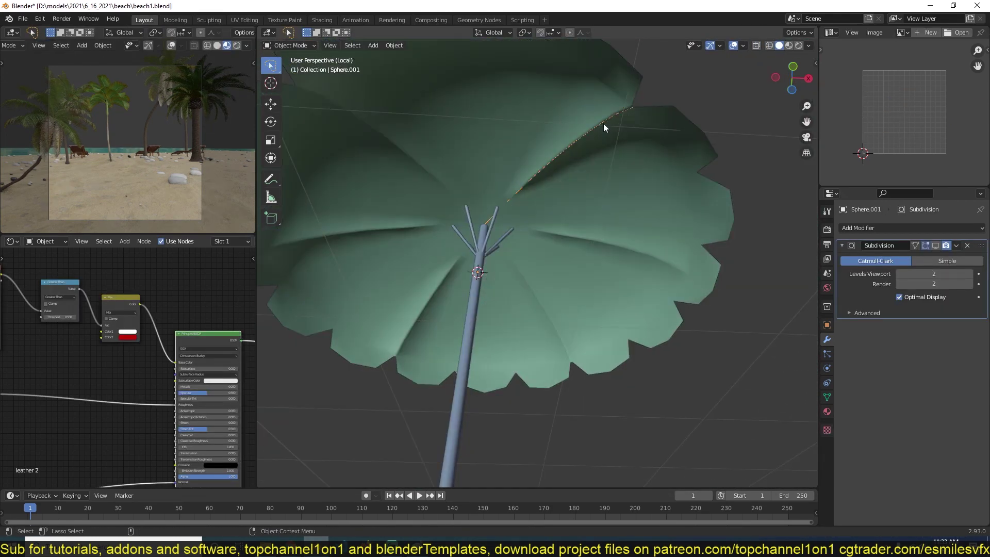
pyautogui.scroll(-3, 926, 420)
# Convert the rib curve to a mesh with Convert To > Mesh
pyautogui.rightClick(663, 244)
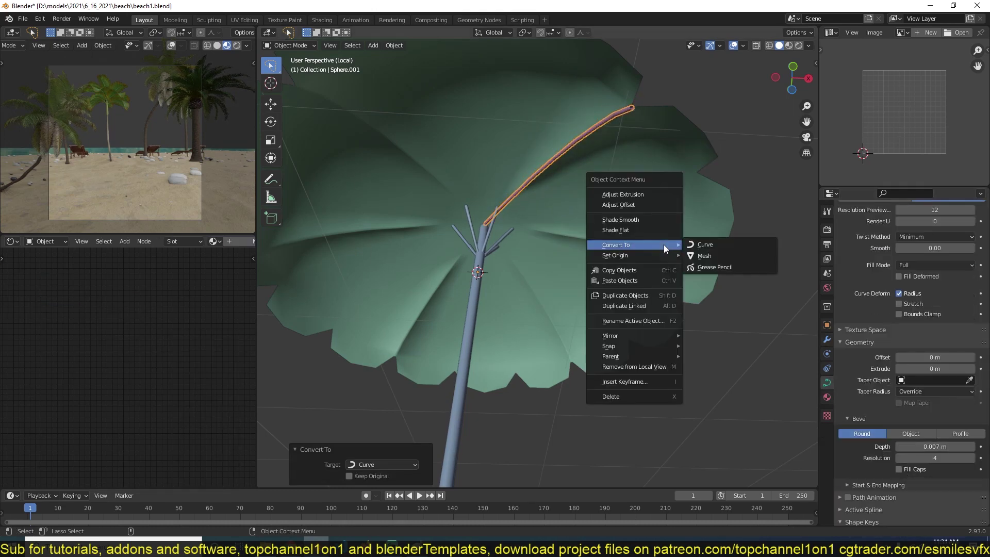
pyautogui.press('Escape')
pyautogui.moveTo(553, 200); pyautogui.dragTo(559, 205, button='middle')
pyautogui.hotkey('ctrl', 's')
pyautogui.rightClick(559, 204)
pyautogui.click(559, 205)
pyautogui.press('KP_Decimal')
pyautogui.rightClick(608, 209)
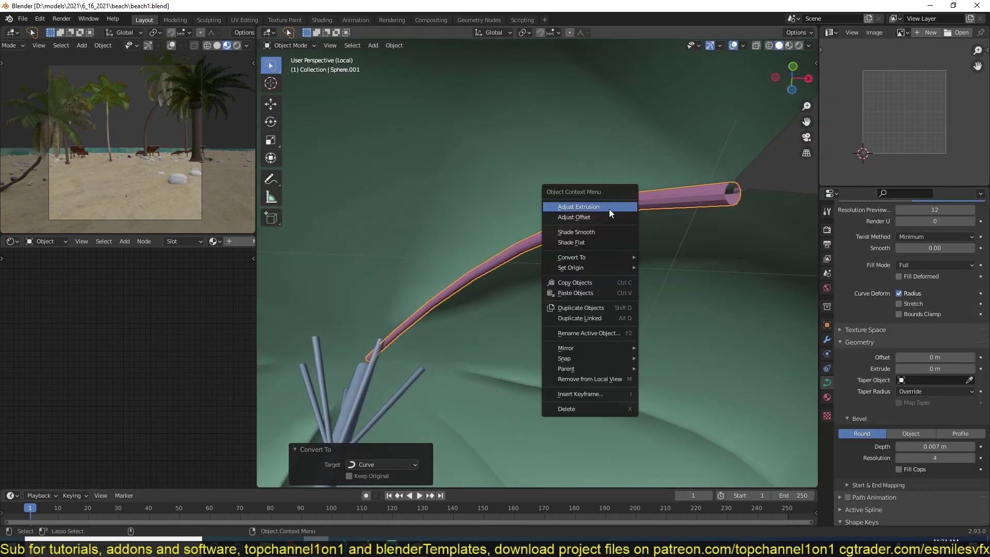
pyautogui.click(697, 214)
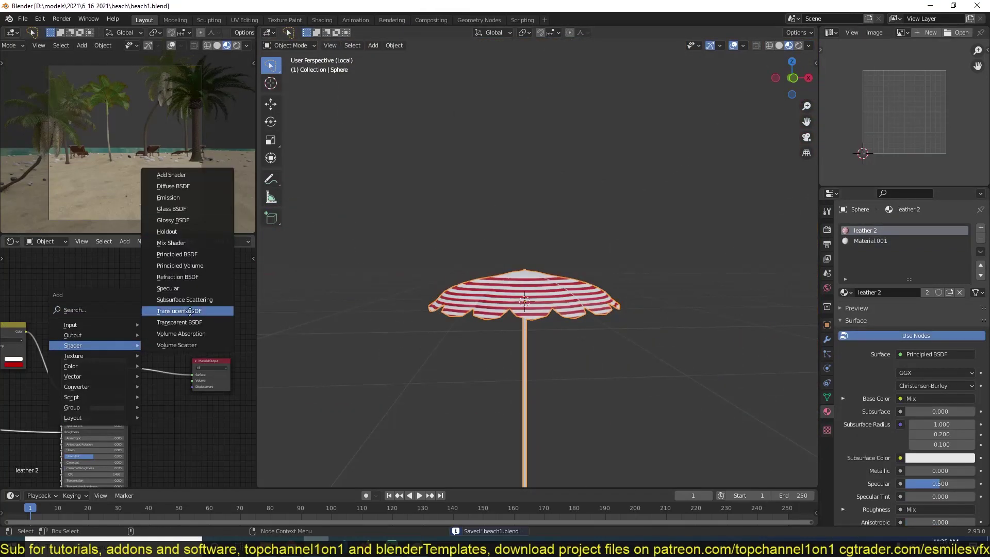
# Mix a Translucent BSDF into the fabric at Fac 0.633 and add it as asset 'beach umbrella'
pyautogui.click(190, 311)
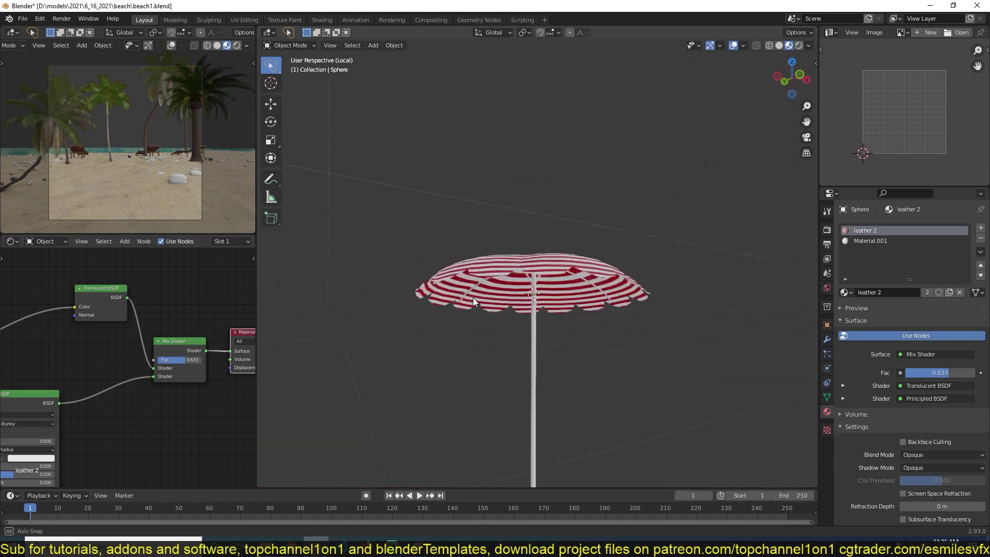
pyautogui.click(779, 80)
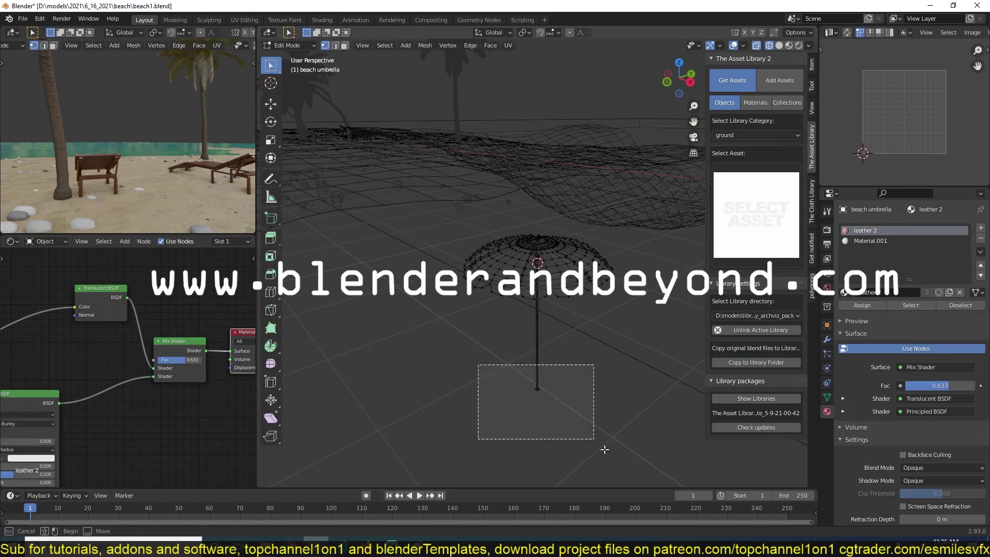
# Set the umbrella's origin to the 3D cursor and place it beside a lounger
pyautogui.rightClick(572, 341)
pyautogui.click(618, 356)
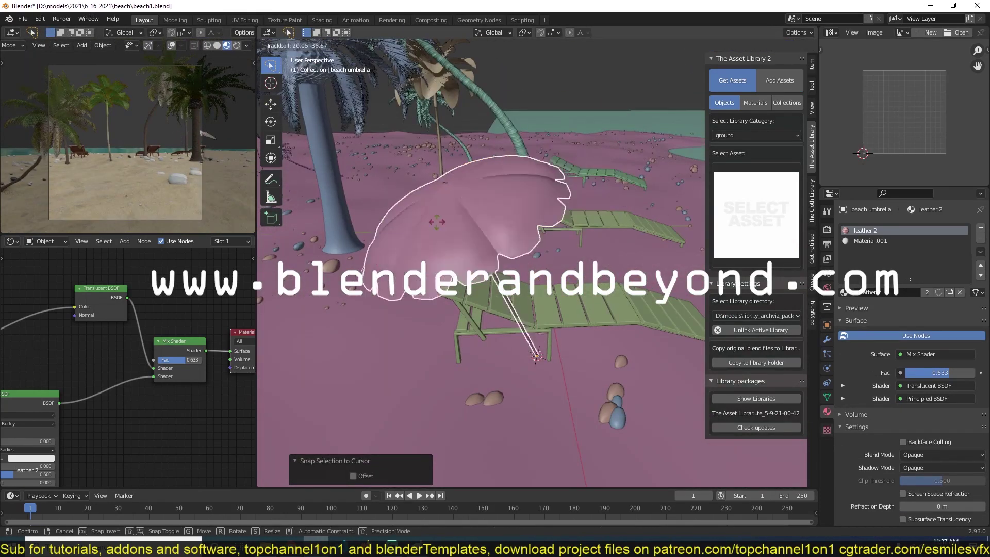
pyautogui.click(437, 308)
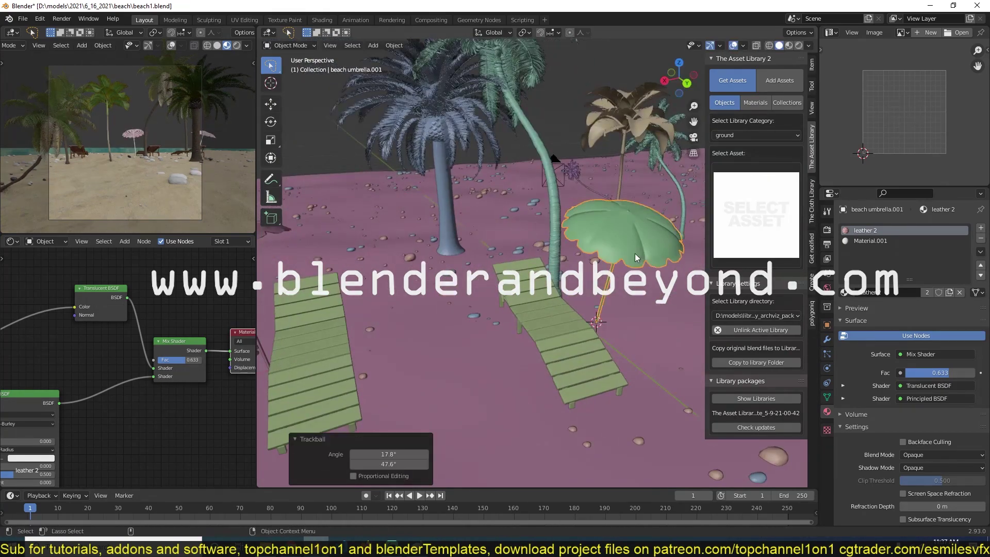
# Make a linked copy of a lounge chair and rotate it about Z
pyautogui.moveTo(636, 253); pyautogui.dragTo(490, 367, button='middle')
pyautogui.hotkey('alt', 'd')
pyautogui.press('r')
pyautogui.press('z')
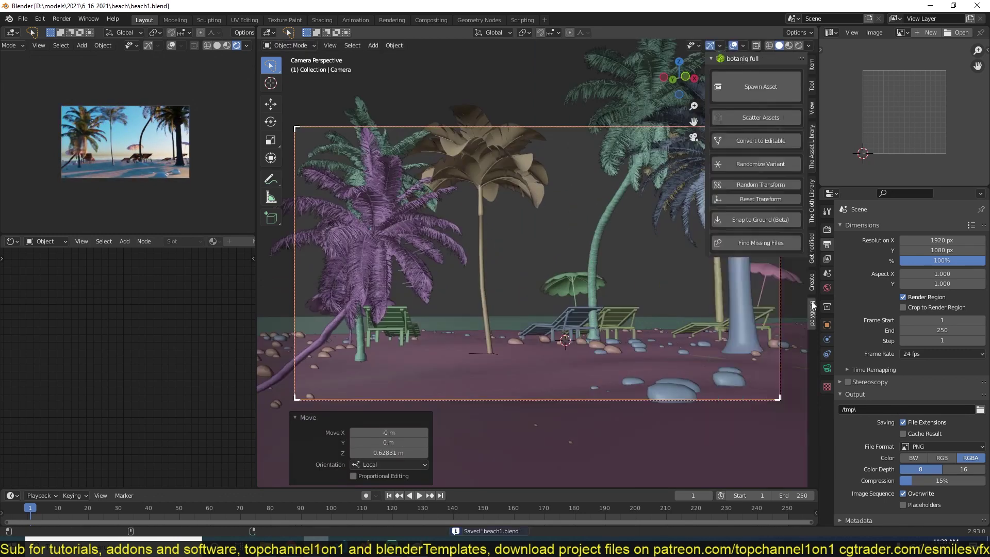
# Spawn a palm from the botaniq Spawn Asset grid and return to camera view
pyautogui.click(761, 86)
pyautogui.click(769, 177)
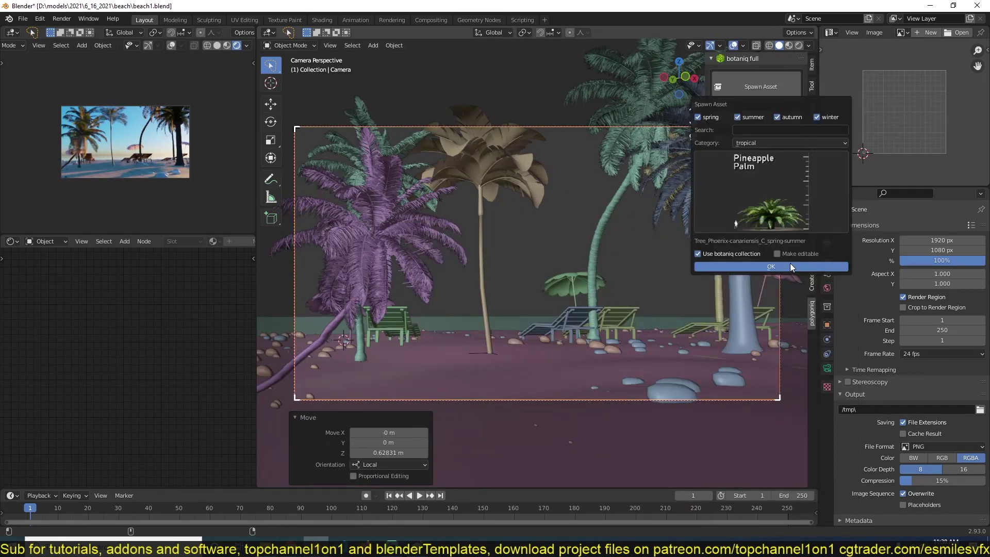
pyautogui.click(790, 266)
pyautogui.moveTo(508, 260); pyautogui.dragTo(459, 320, button='middle')
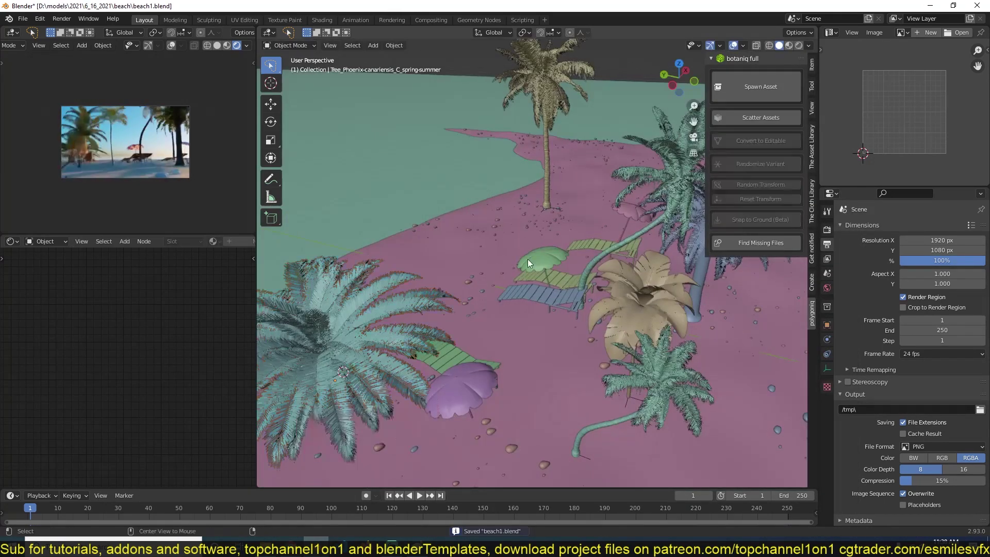
pyautogui.press('KP_0')
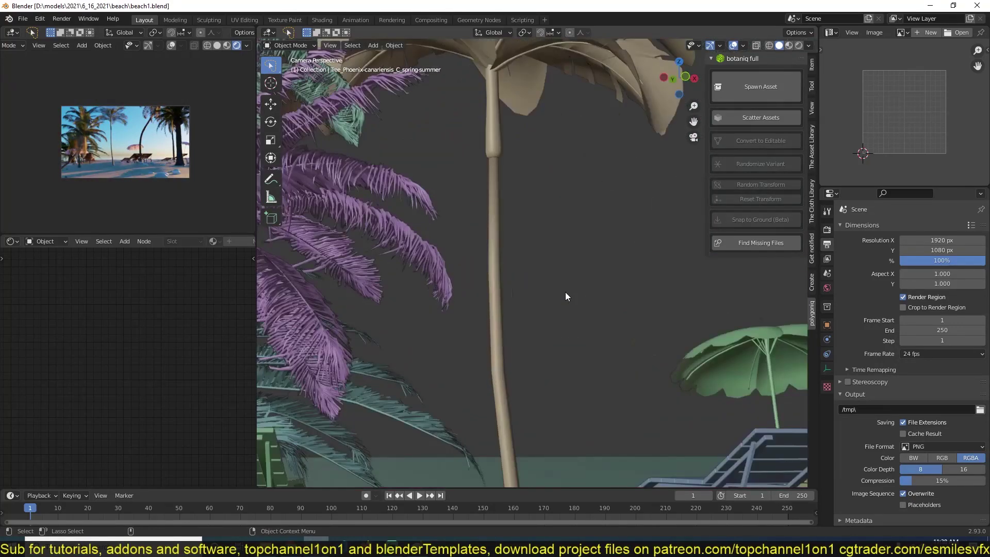
# Shrink the Areca palm, then delete the selected palm
pyautogui.click(486, 286)
pyautogui.press('s')
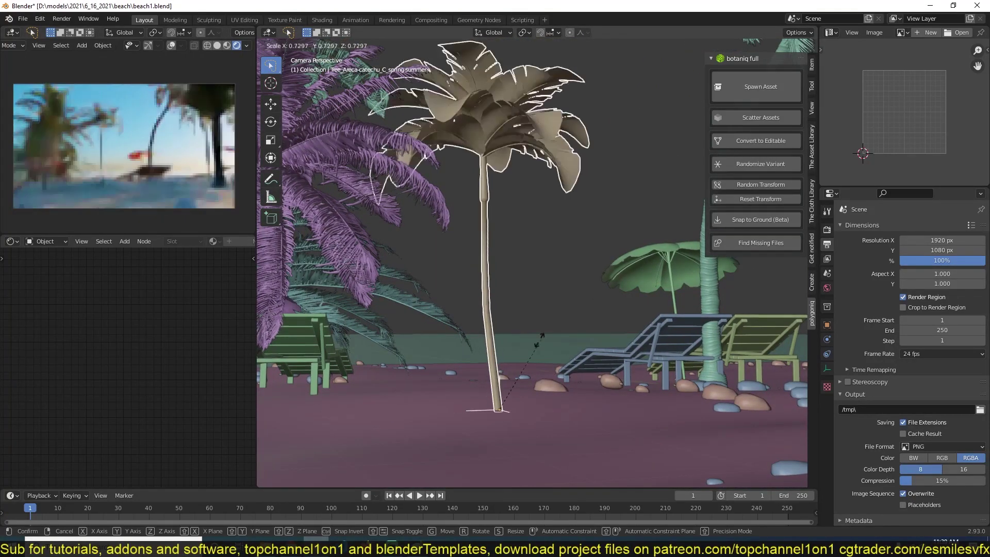
pyautogui.click(562, 320)
pyautogui.press('Delete')
# Spawn a coconut palm and move it into place keeping its height fixed
pyautogui.click(758, 86)
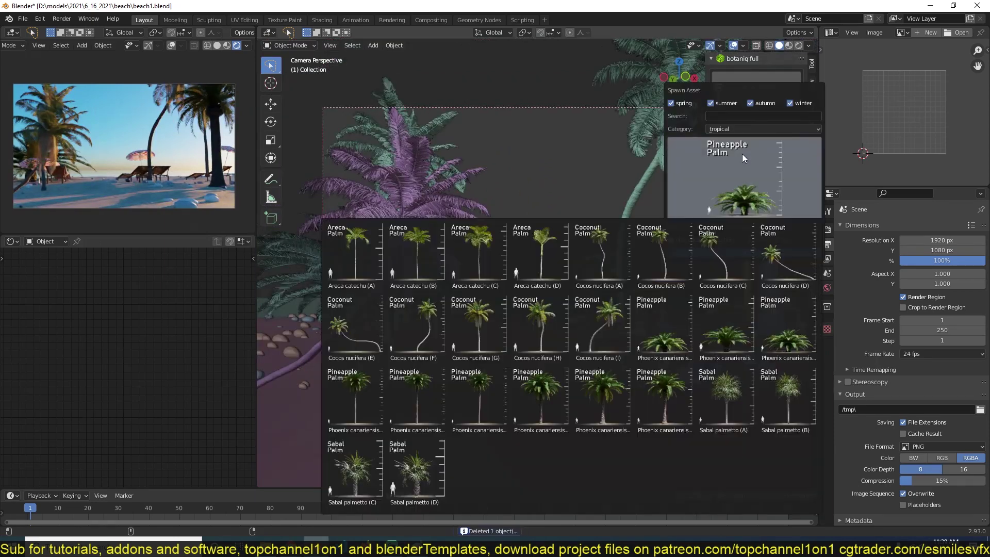
pyautogui.click(556, 335)
pyautogui.click(723, 255)
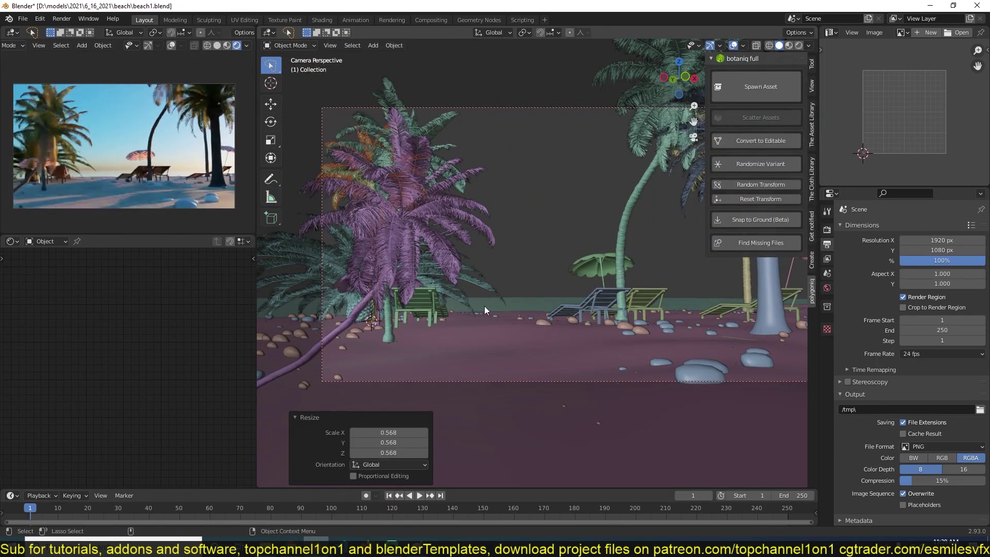
pyautogui.press('g')
pyautogui.hotkey('shift', 'z')
pyautogui.click(586, 228)
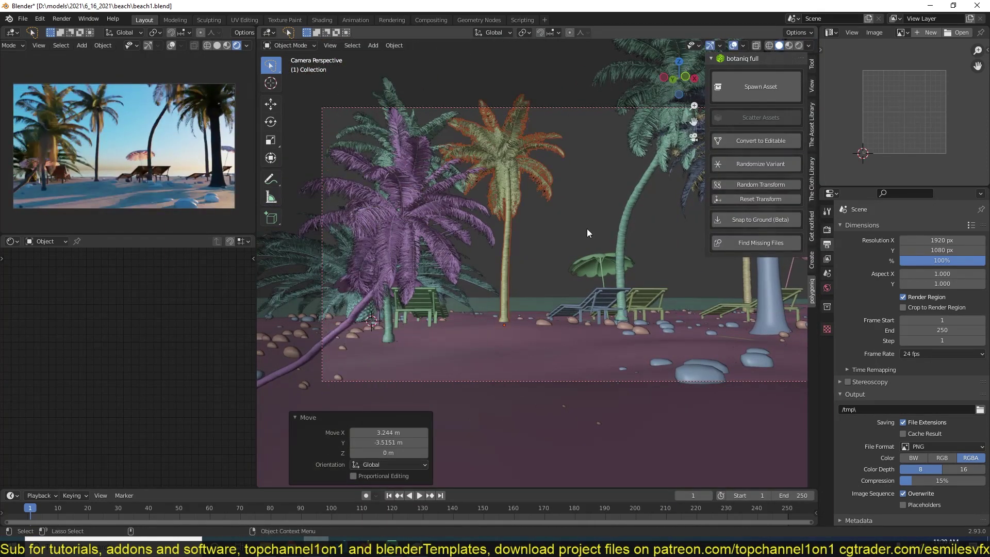
pyautogui.scroll(-2, 623, 255)
pyautogui.press('KP_7')
# Spawn a Cocos nucifera E palm, place it on the sand, rotate and shrink it
pyautogui.click(756, 84)
pyautogui.click(751, 171)
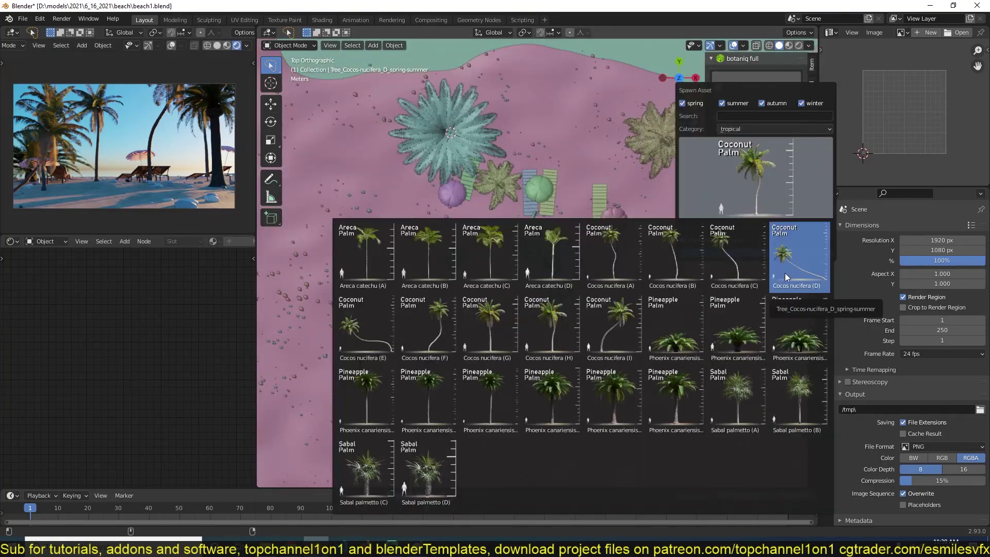
pyautogui.click(785, 274)
pyautogui.press('Return')
pyautogui.press('g')
pyautogui.click(531, 206)
pyautogui.press('s')
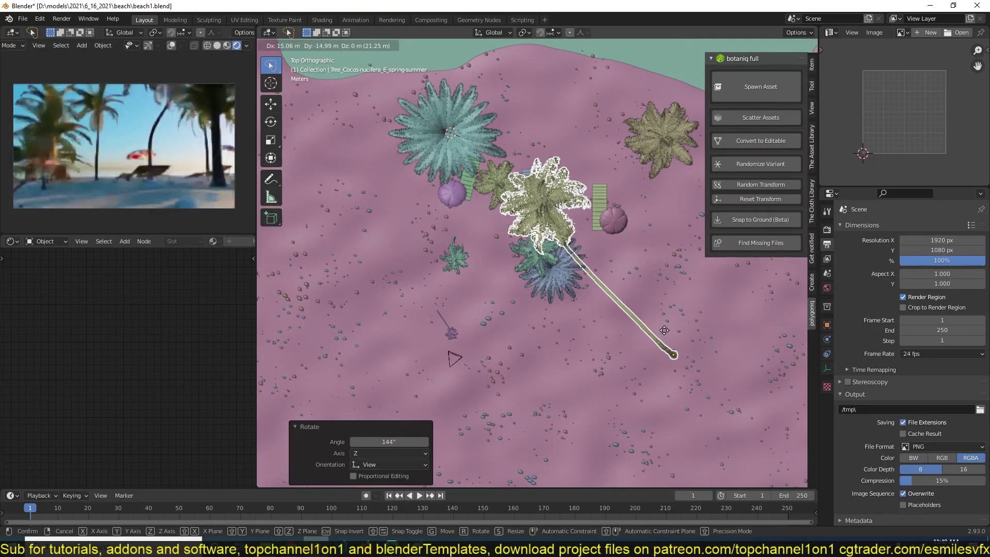
pyautogui.press('KP_0')
pyautogui.click(692, 331)
pyautogui.press('g')
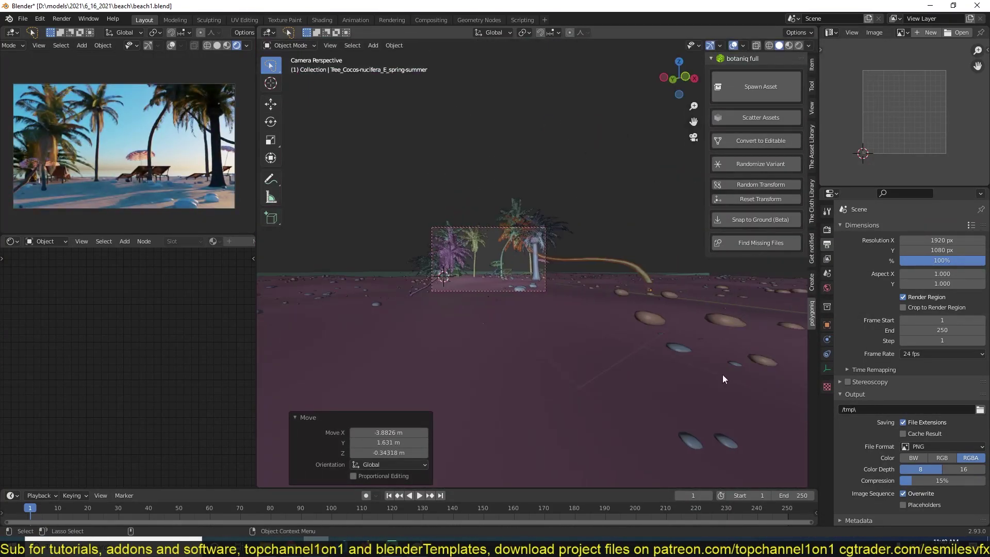
# Move the palm beside the other trees, save beach1.blend, and raise the camera
pyautogui.scroll(3, 723, 374)
pyautogui.press('g')
pyautogui.click(568, 348)
pyautogui.scroll(2, 588, 348)
pyautogui.hotkey('alt', 'a')
pyautogui.hotkey('ctrl', 's')
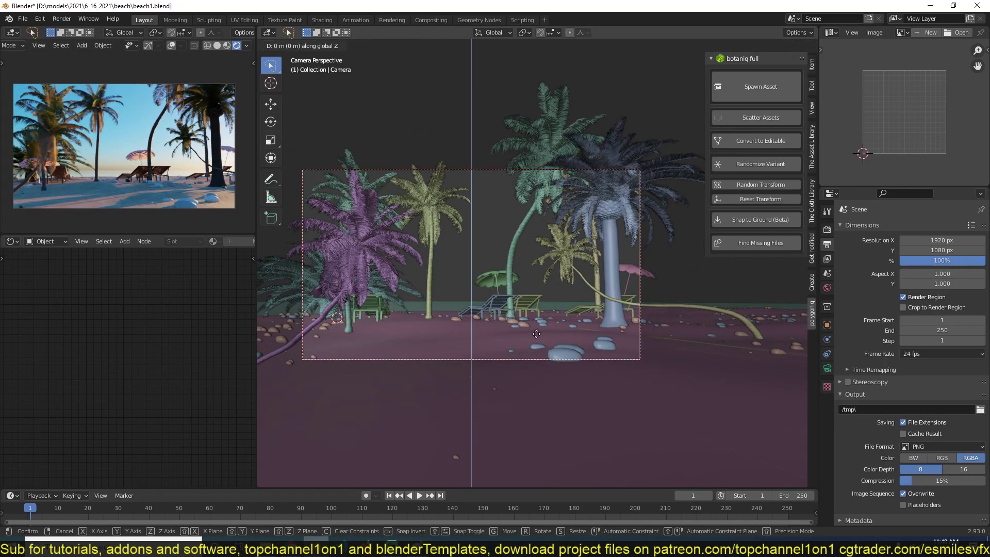
pyautogui.click(541, 299)
# Rotate the camera, then set sky rotation 47.2°, ozone 8.308 and sun intensity 1.000
pyautogui.press('r')
pyautogui.press('r')
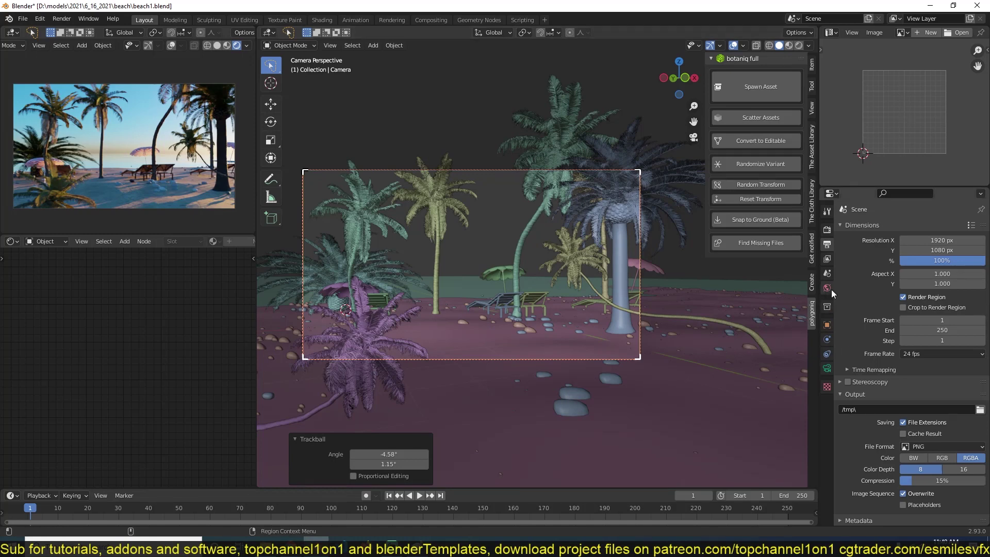
pyautogui.click(829, 288)
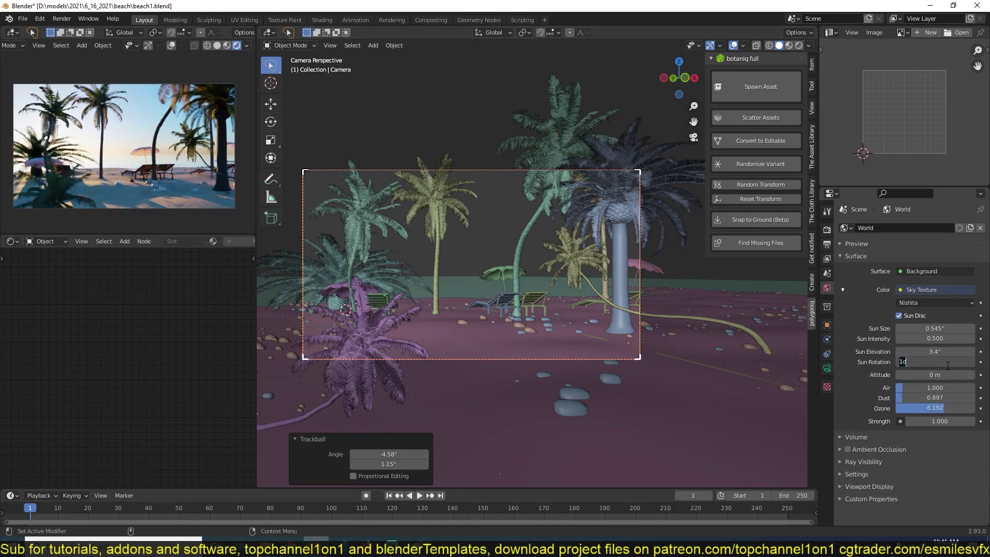
pyautogui.press('Return')
pyautogui.moveTo(943, 408); pyautogui.dragTo(961, 408)
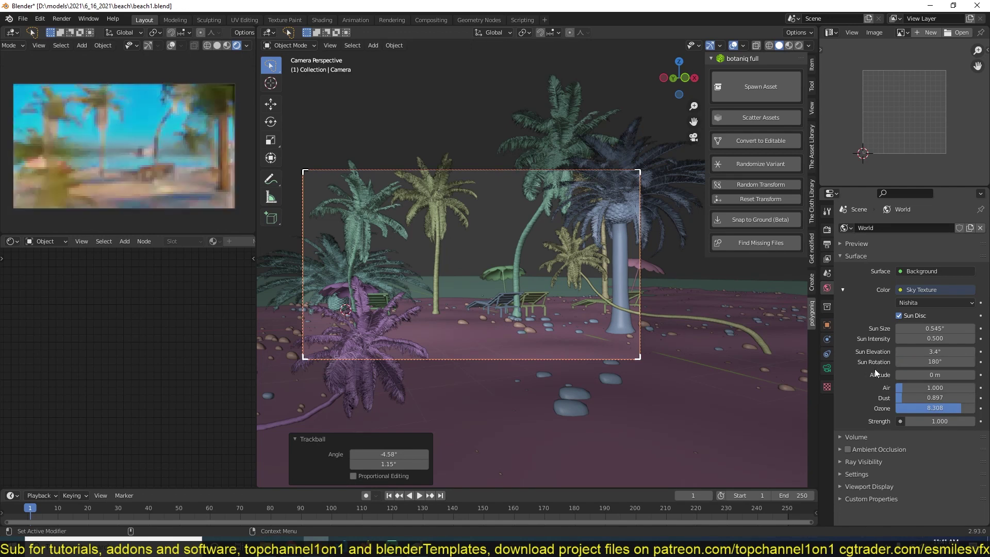
pyautogui.moveTo(909, 361); pyautogui.dragTo(880, 373)
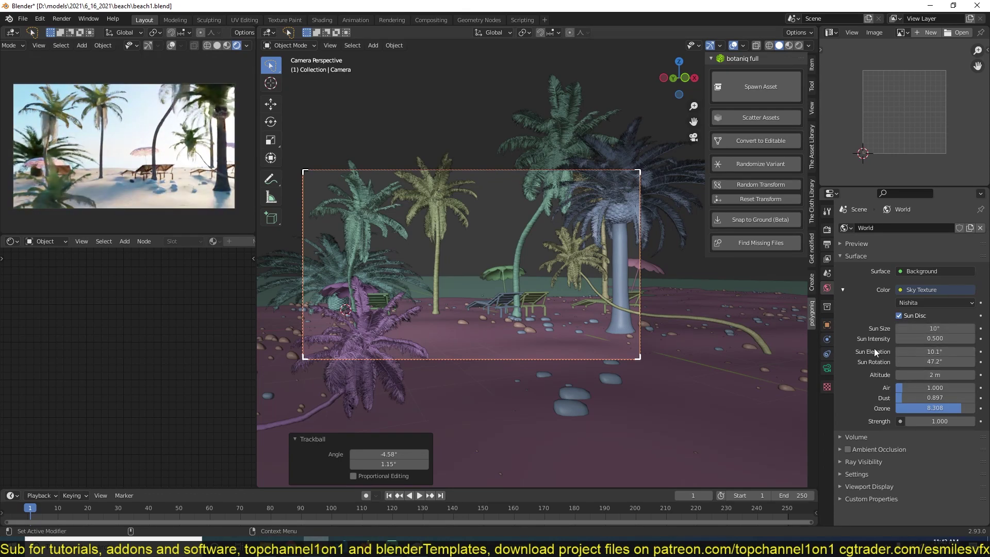
pyautogui.press('BackSpace')
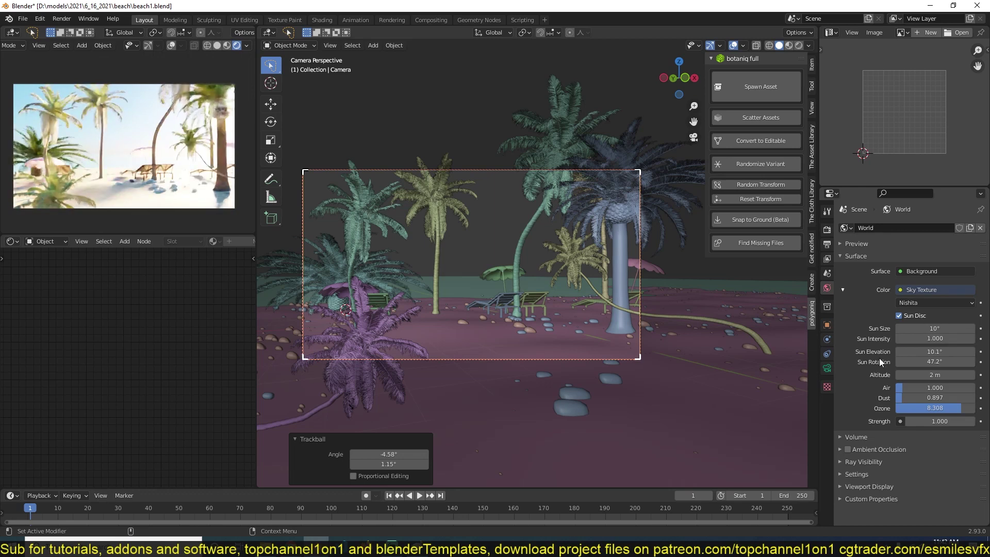
# Move the sand's Subdivision modifier above Displace and set displacement strength to 0.2
pyautogui.click(718, 375)
pyautogui.rightClick(715, 298)
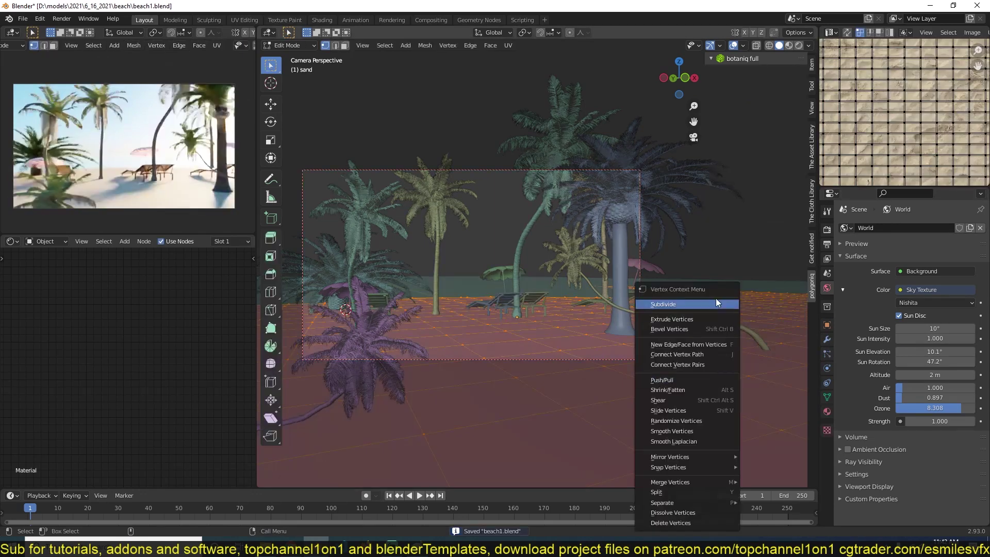
pyautogui.click(710, 331)
pyautogui.click(827, 340)
pyautogui.moveTo(978, 351); pyautogui.dragTo(979, 245)
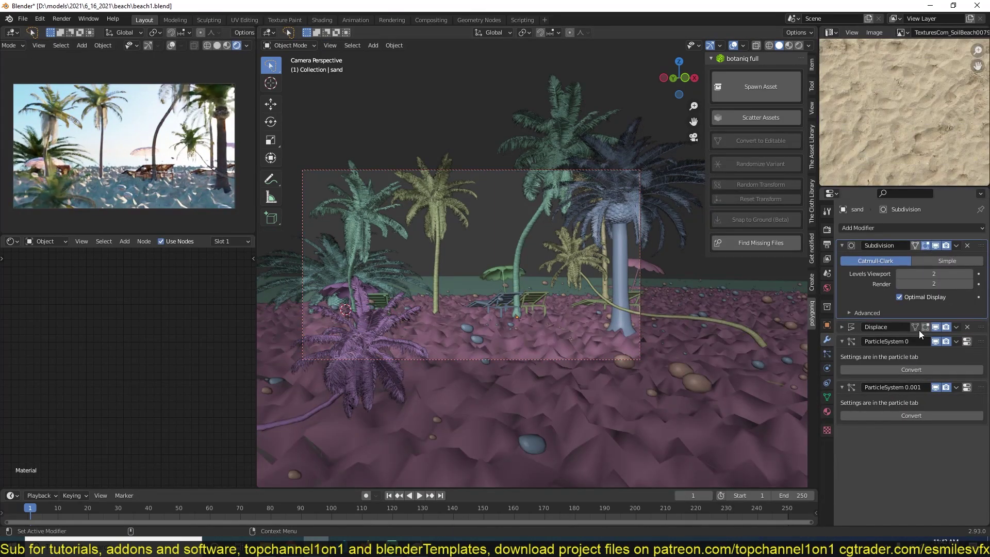
pyautogui.doubleClick(923, 393)
pyautogui.write('0.2')
pyautogui.press('Return')
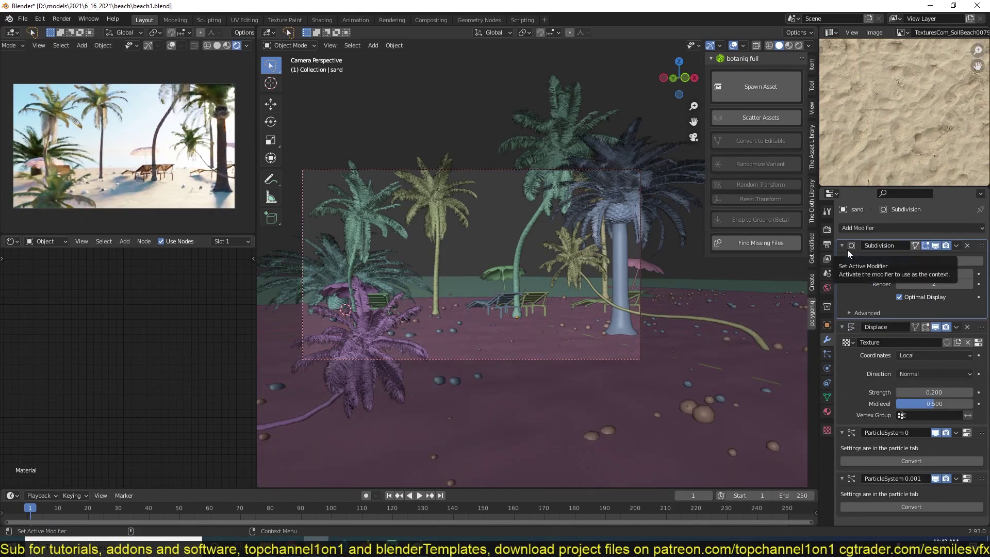
pyautogui.click(842, 246)
# Weight-paint the island area of the sand from top view to mark where stones scatter
pyautogui.scroll(5, 398, 310)
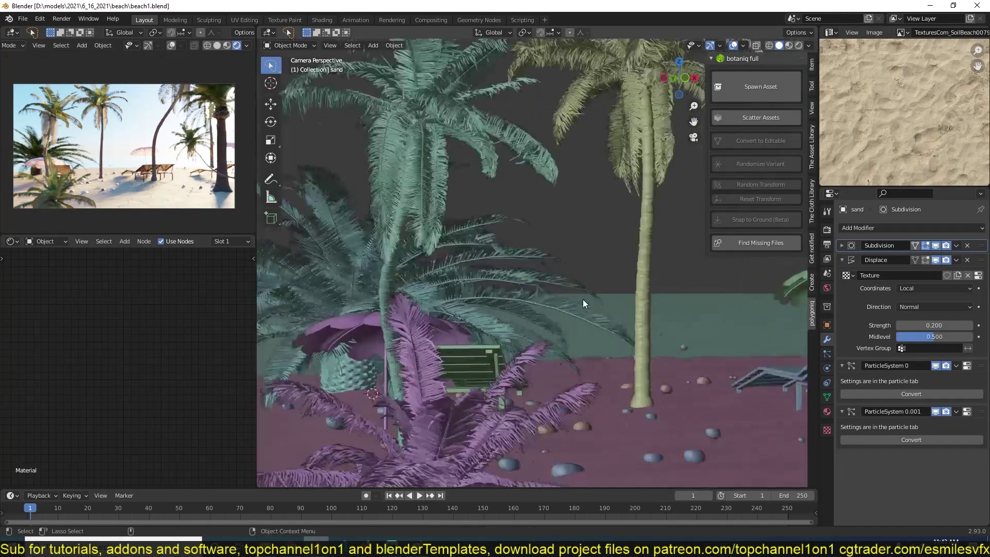
pyautogui.press('KP_7')
pyautogui.click(827, 397)
pyautogui.hotkey('ctrl', 'Tab')
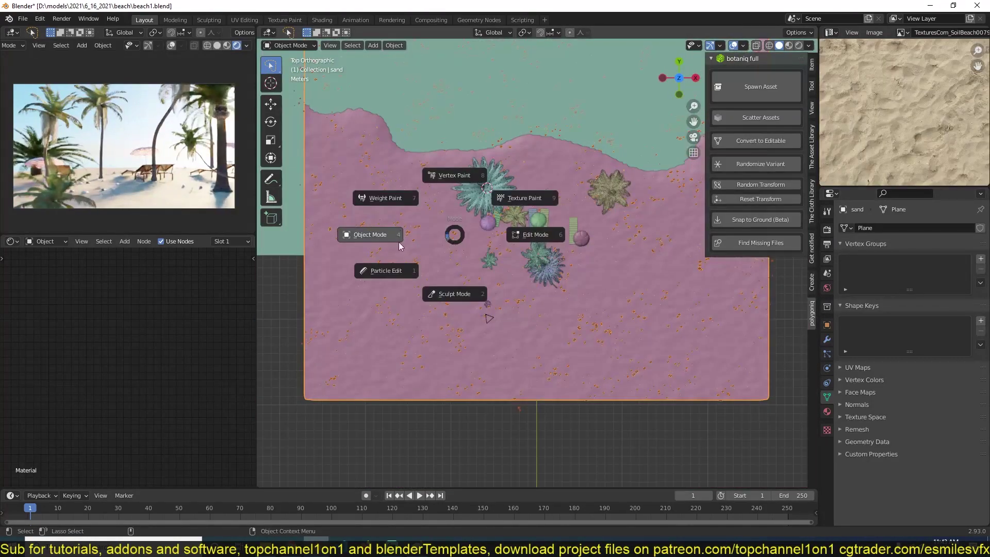
pyautogui.click(384, 195)
pyautogui.click(216, 46)
pyautogui.moveTo(435, 171)
pyautogui.mouseDown()
pyautogui.moveTo(518, 258)
pyautogui.moveTo(557, 248)
pyautogui.moveTo(535, 187)
pyautogui.mouseUp()
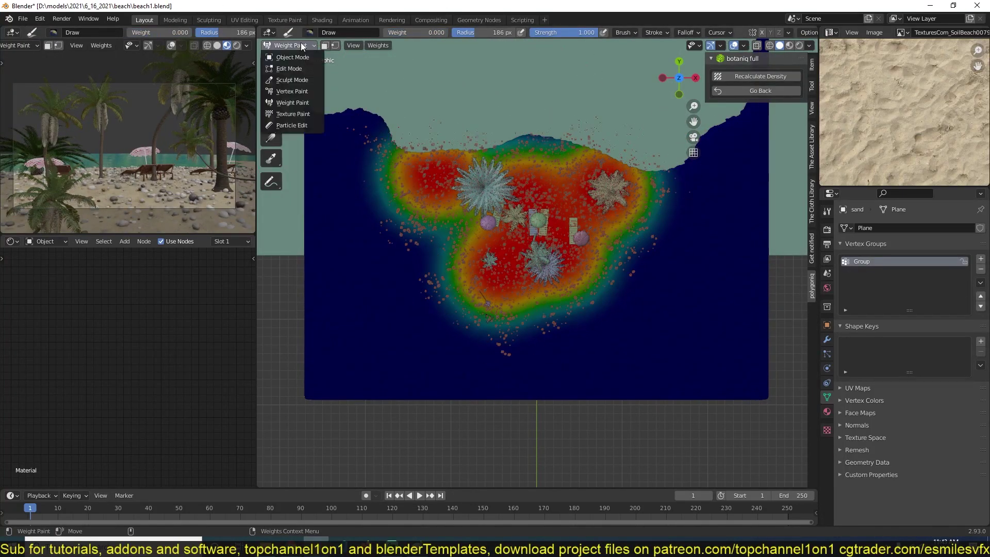
pyautogui.click(292, 58)
# Set the sand's stone particles to 200 with a 5 m hair length
pyautogui.moveTo(464, 206); pyautogui.dragTo(573, 203, button='middle')
pyautogui.scroll(3, 573, 204)
pyautogui.click(826, 354)
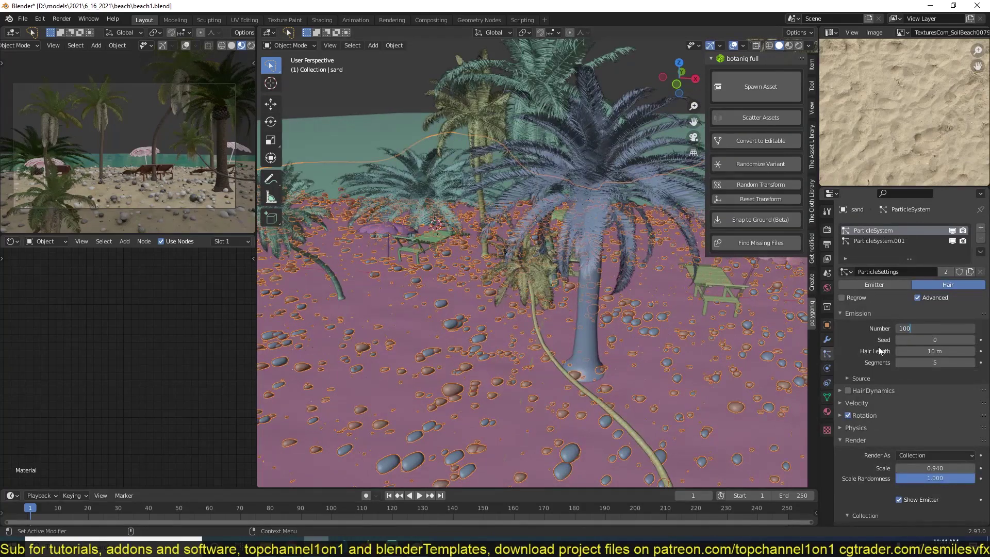
pyautogui.write('200')
pyautogui.press('Return')
pyautogui.scroll(-3, 937, 301)
pyautogui.click(944, 290)
pyautogui.write('5')
pyautogui.press('Return')
# Raise the stone particle count to 1000
pyautogui.scroll(3, 917, 309)
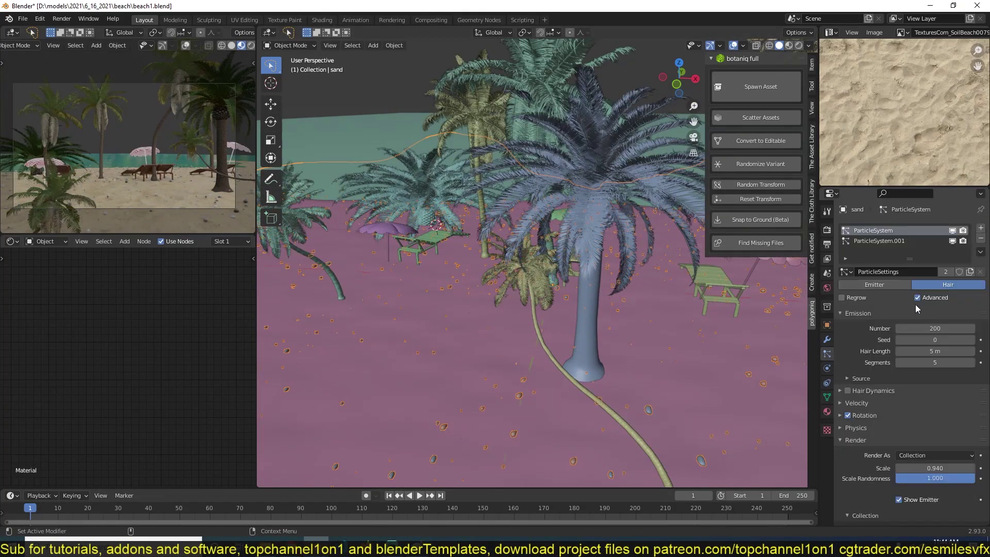
pyautogui.moveTo(665, 317); pyautogui.dragTo(670, 289, button='middle')
pyautogui.scroll(-3, 878, 440)
pyautogui.scroll(-3, 843, 301)
pyautogui.scroll(6, 924, 318)
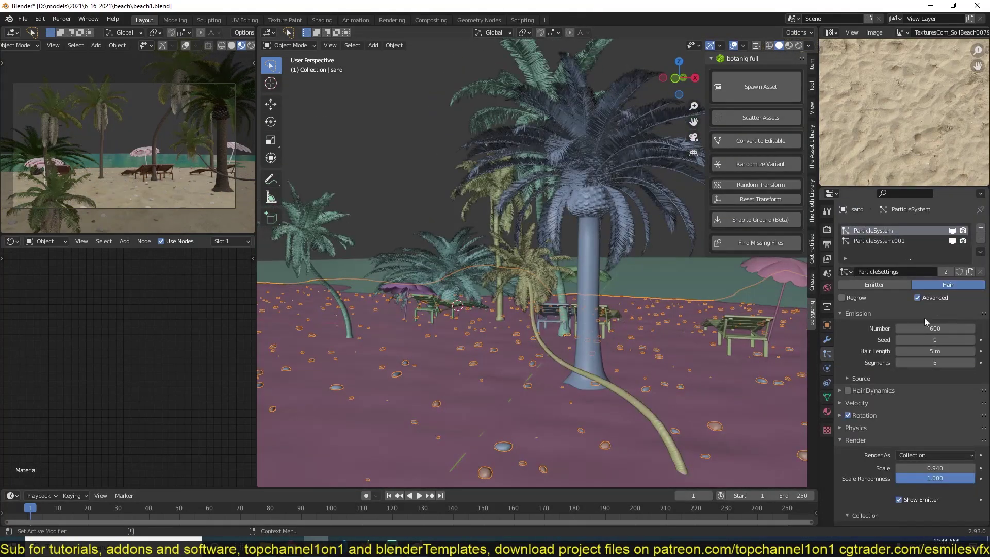
pyautogui.write('1000')
pyautogui.press('Return')
pyautogui.scroll(-5, 514, 351)
# Add a Sun light and rotate it about 36.6° in the front view
pyautogui.moveTo(515, 397); pyautogui.dragTo(542, 376, button='middle')
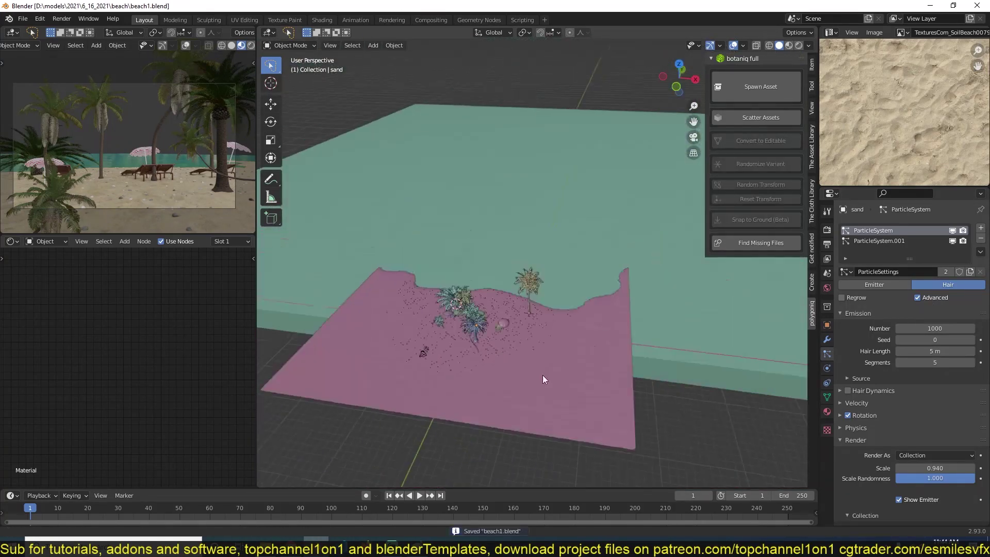
pyautogui.hotkey('shift', 'a')
pyautogui.click(672, 465)
pyautogui.press('KP_1')
pyautogui.press('r')
pyautogui.click(812, 369)
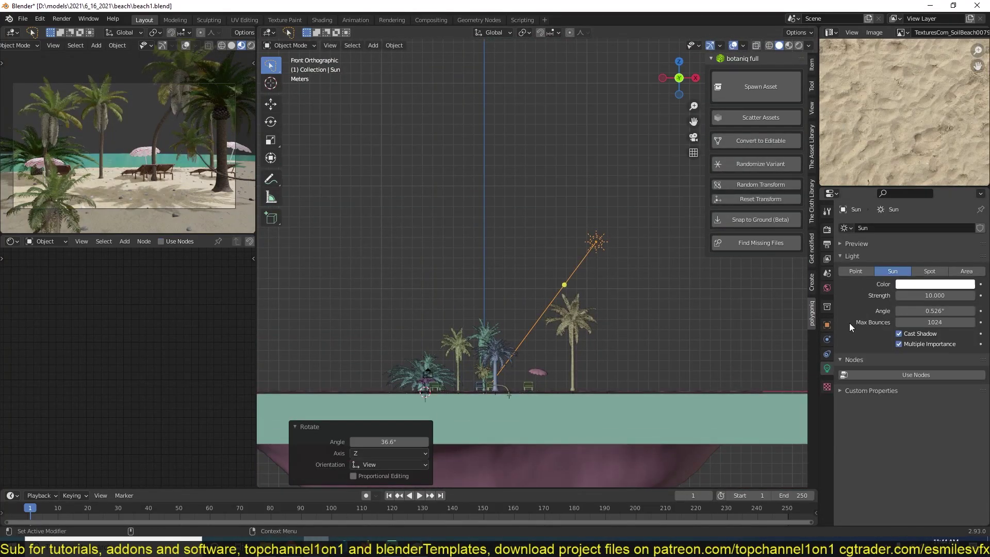
# Light the world with a lakeside_2k.hdr environment texture, previewed in rendered shading
pyautogui.click(251, 45)
pyautogui.click(827, 287)
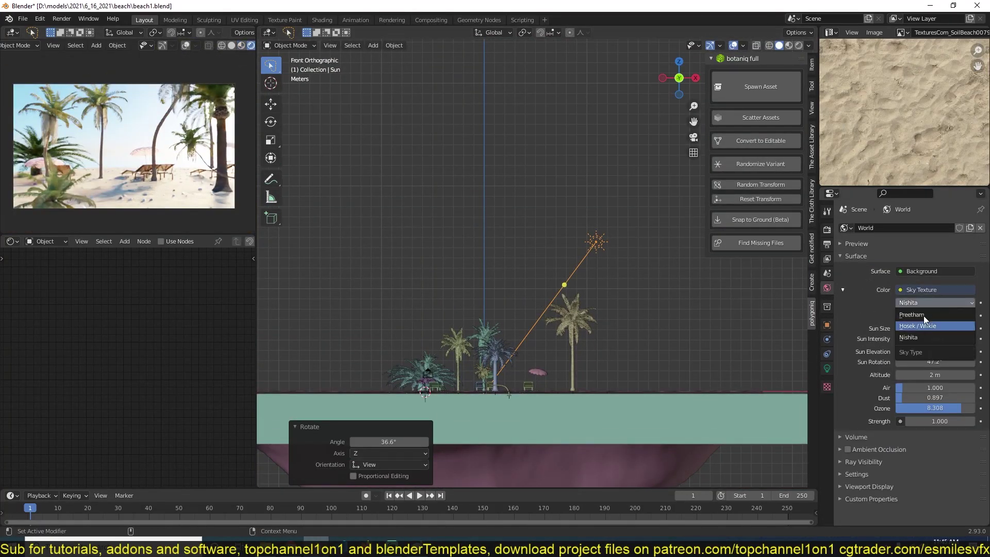
pyautogui.click(924, 316)
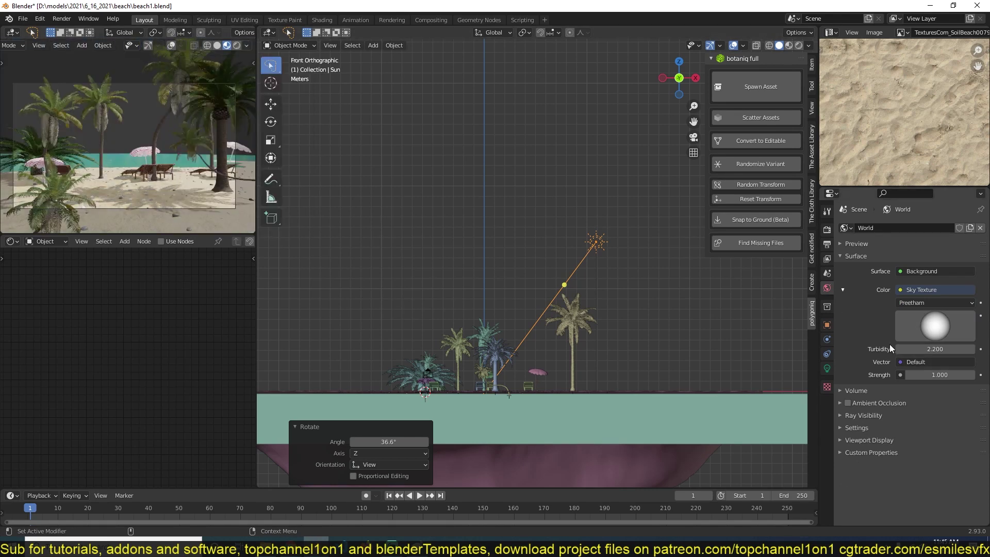
pyautogui.click(936, 290)
pyautogui.click(573, 330)
pyautogui.click(957, 303)
pyautogui.doubleClick(469, 265)
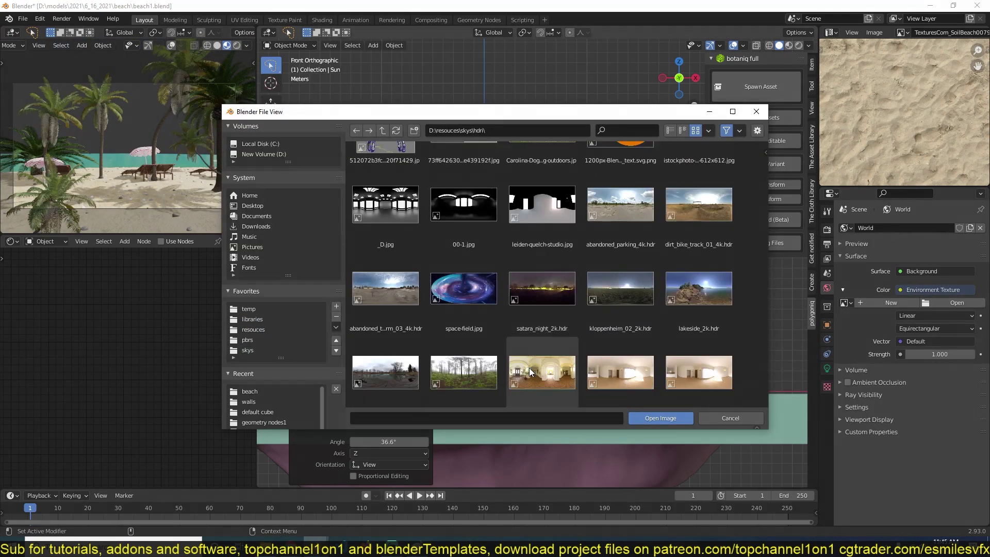
pyautogui.doubleClick(531, 372)
# Switch the render engine to Eevee and save beach1.blend
pyautogui.click(247, 45)
pyautogui.click(211, 104)
pyautogui.click(827, 229)
pyautogui.click(941, 228)
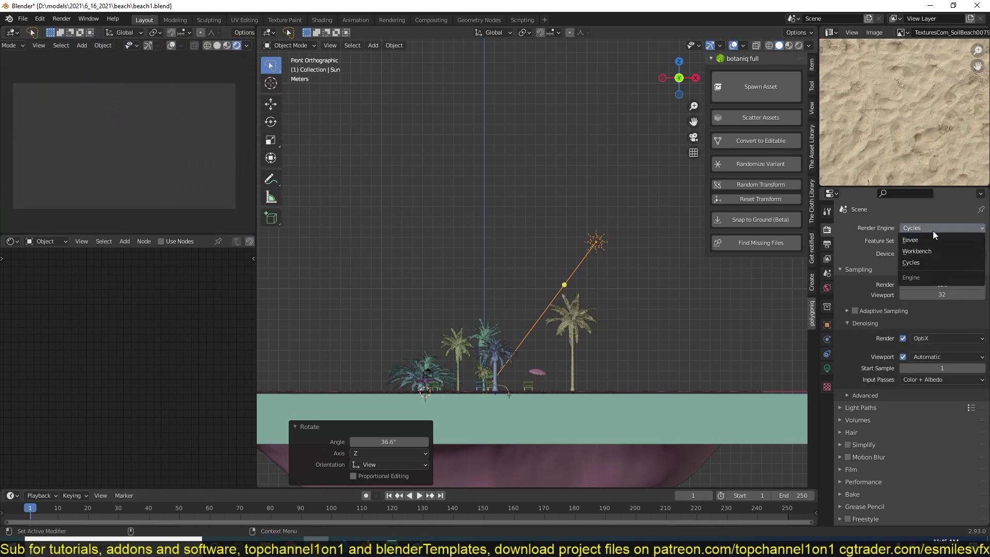
pyautogui.click(910, 240)
pyautogui.hotkey('ctrl', 's')
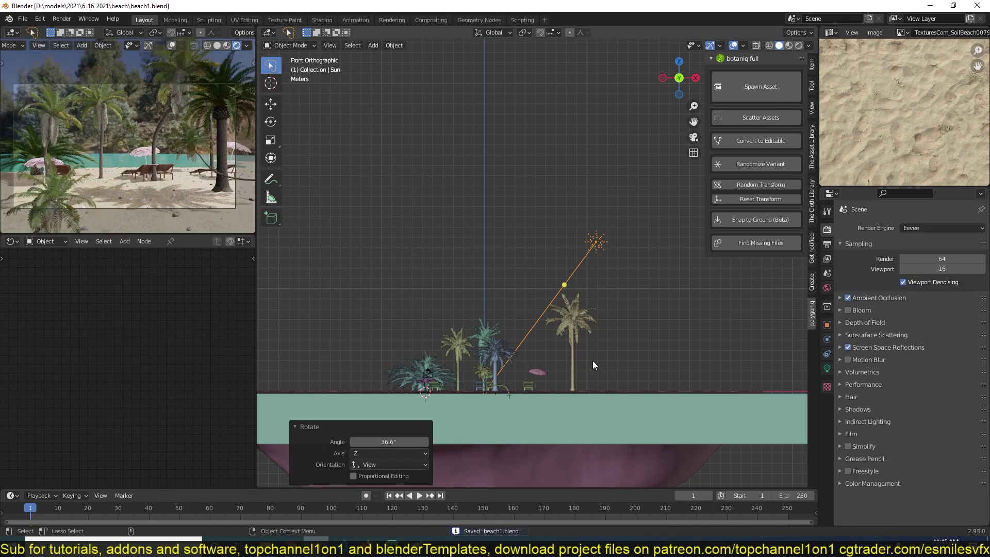
pyautogui.press('KP_0')
pyautogui.click(46, 241)
# Rotate the environment and swap it for the sunset_in_the_chalk_quarry_4k.hdr image
pyautogui.scroll(2, 174, 418)
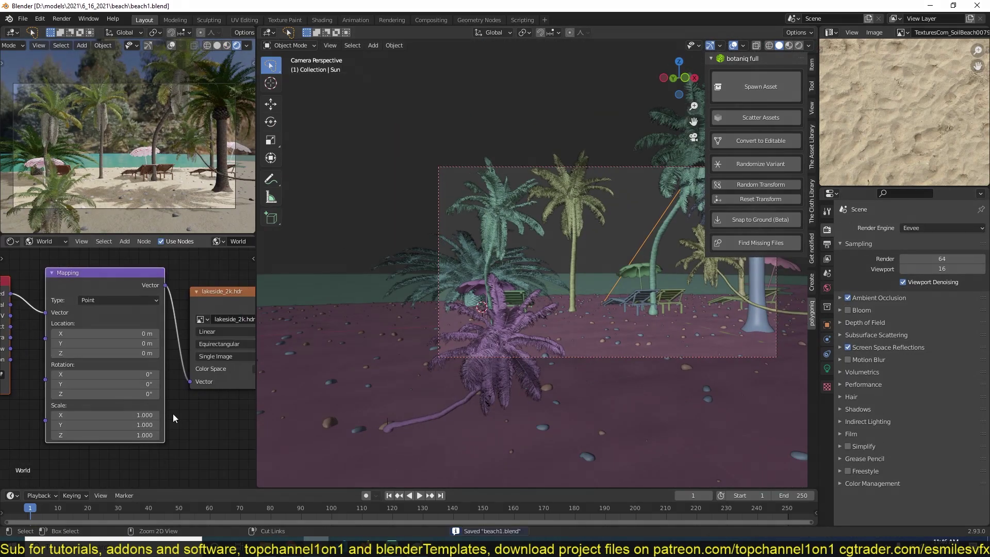
pyautogui.moveTo(103, 394)
pyautogui.mouseDown()
pyautogui.moveTo(154, 394)
pyautogui.moveTo(82, 394)
pyautogui.moveTo(144, 394)
pyautogui.mouseUp()
pyautogui.click(827, 288)
pyautogui.click(970, 309)
pyautogui.doubleClick(628, 273)
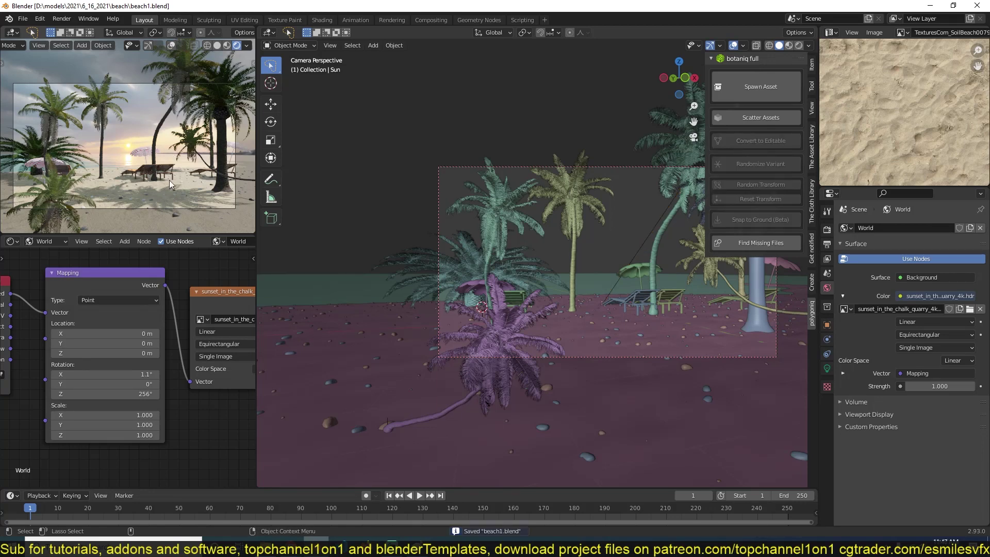
# Try colour-adjustment nodes, then dissolve RGB Curves so the HDRI feeds Background directly
pyautogui.click(228, 46)
pyautogui.moveTo(216, 320); pyautogui.dragTo(26, 337, button='middle')
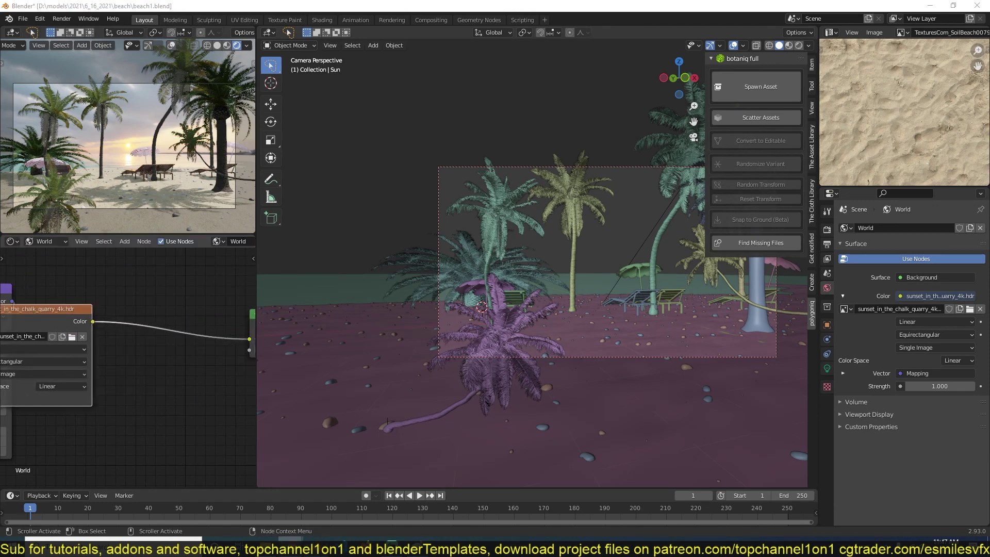
pyautogui.click(175, 381)
pyautogui.click(159, 350)
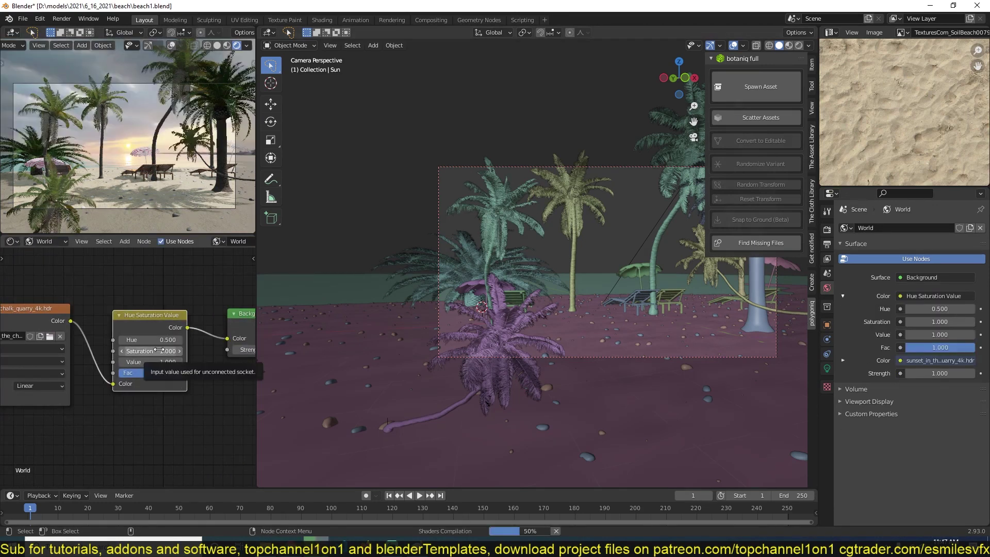
pyautogui.hotkey('ctrl', 'x')
pyautogui.hotkey('shift', 'a')
pyautogui.click(196, 428)
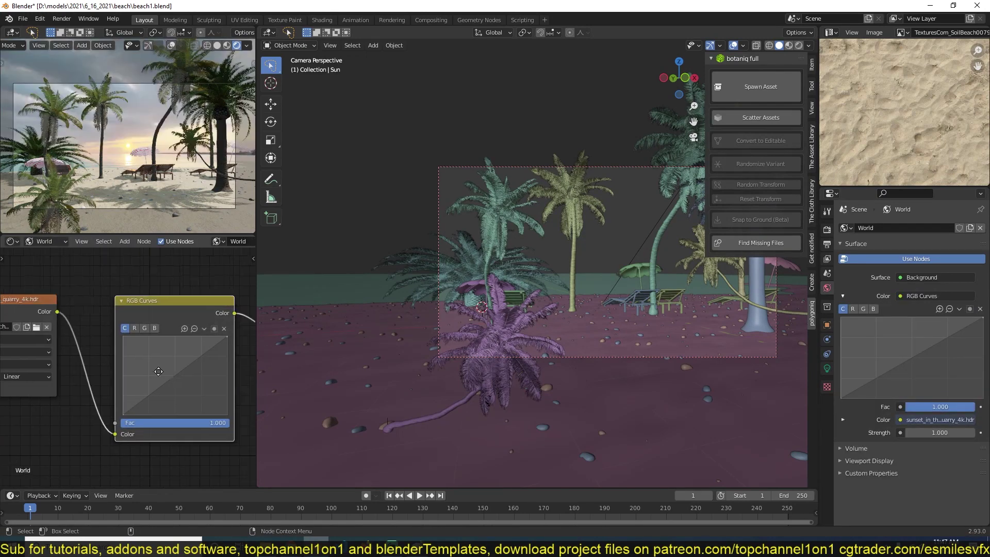
pyautogui.click(167, 356)
pyautogui.hotkey('ctrl', 'x')
# Show the sunset HDRI in the material preview shading
pyautogui.click(227, 45)
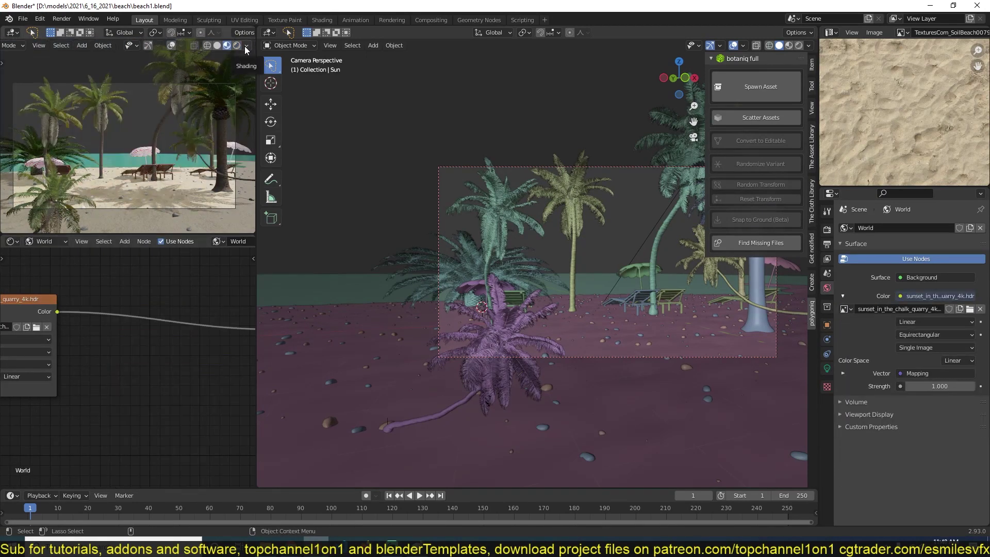
pyautogui.click(352, 165)
pyautogui.scroll(-2, 611, 243)
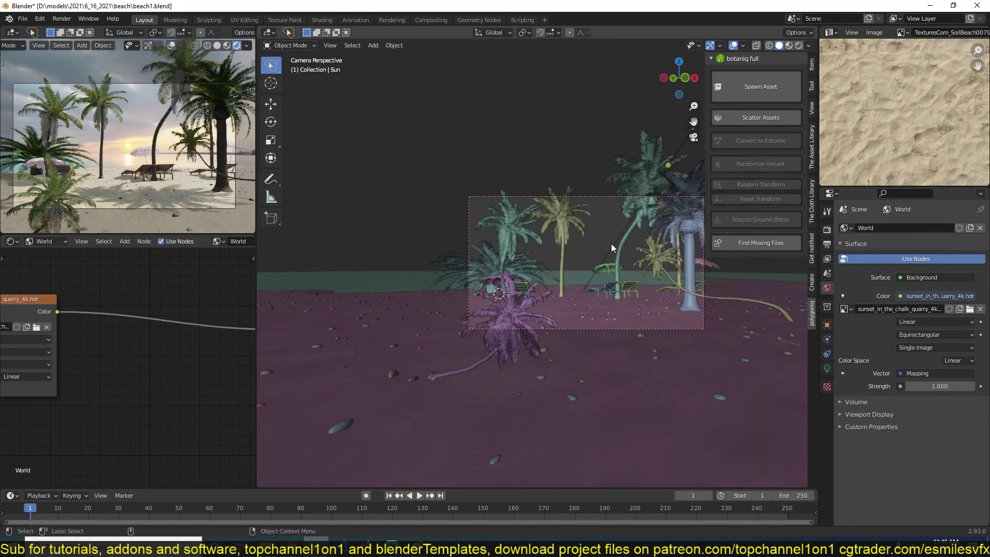
pyautogui.click(611, 243)
# Set the Sun light's strength to 20 and save beach1.blend
pyautogui.click(827, 368)
pyautogui.click(934, 284)
pyautogui.doubleClick(932, 295)
pyautogui.write('10.0')
pyautogui.press('BackSpace')
pyautogui.press('BackSpace')
pyautogui.press('BackSpace')
pyautogui.write('20')
pyautogui.press('Return')
pyautogui.scroll(1, 567, 258)
pyautogui.hotkey('ctrl', 's')
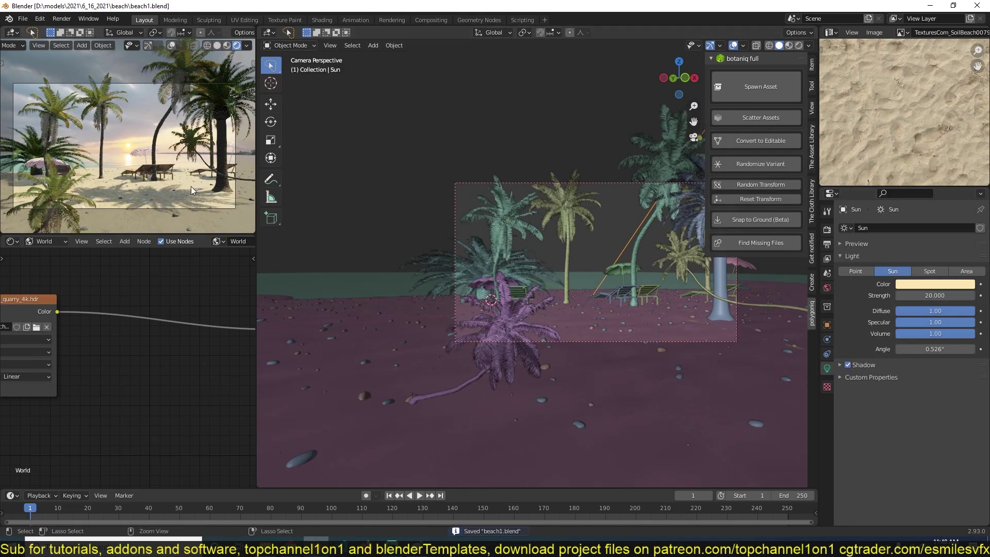
pyautogui.moveTo(585, 289)
pyautogui.mouseDown(button='middle')
pyautogui.moveTo(633, 290)
pyautogui.moveTo(618, 246)
pyautogui.moveTo(575, 302)
pyautogui.moveTo(504, 262)
pyautogui.moveTo(470, 333)
pyautogui.moveTo(534, 317)
pyautogui.mouseUp(button='middle')
pyautogui.hotkey('ctrl', 's')
# Bring back the hidden water plane and save the file
pyautogui.click(552, 206)
pyautogui.rightClick(567, 147)
pyautogui.hotkey('ctrl', 'z')
pyautogui.moveTo(629, 240); pyautogui.dragTo(614, 249, button='middle')
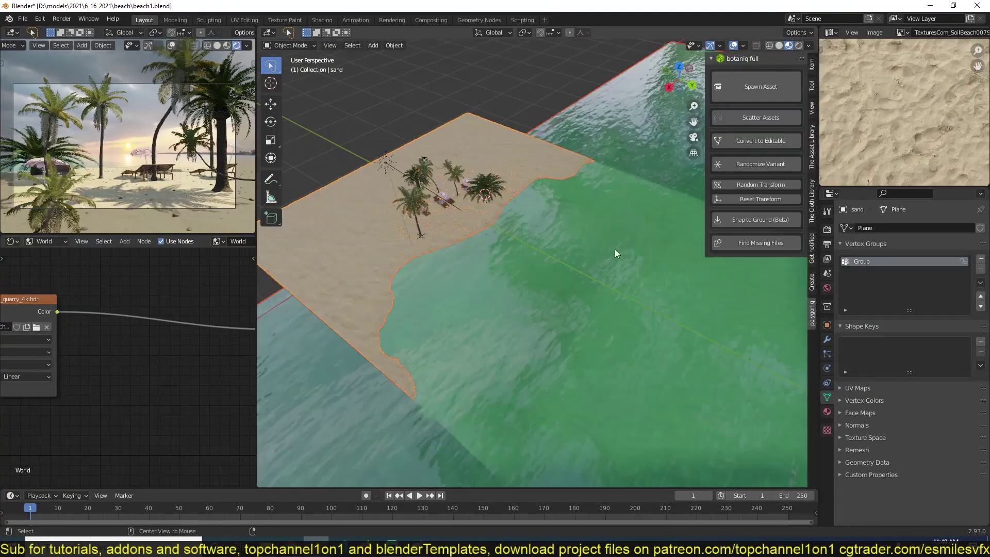
pyautogui.hotkey('ctrl', 's')
pyautogui.scroll(1, 155, 384)
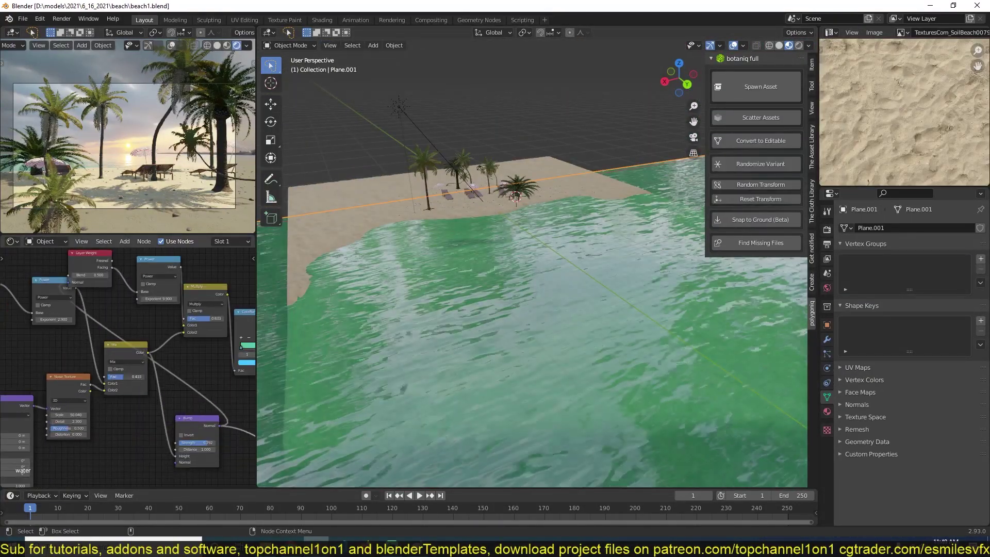
pyautogui.moveTo(464, 335); pyautogui.dragTo(537, 366, button='middle')
# Add a new Noise Texture to the water material and connect its Fac output
pyautogui.press('x')
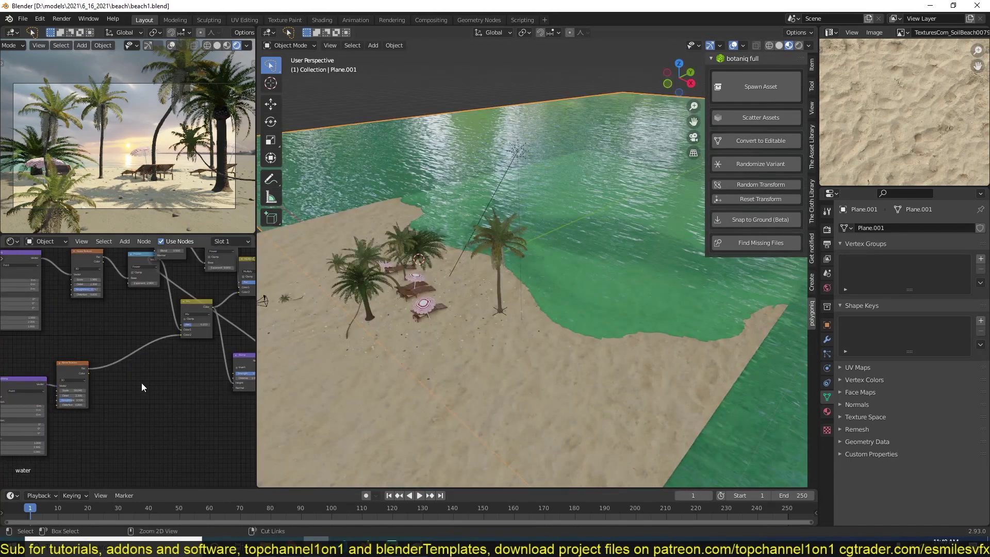
pyautogui.hotkey('shift', 'a')
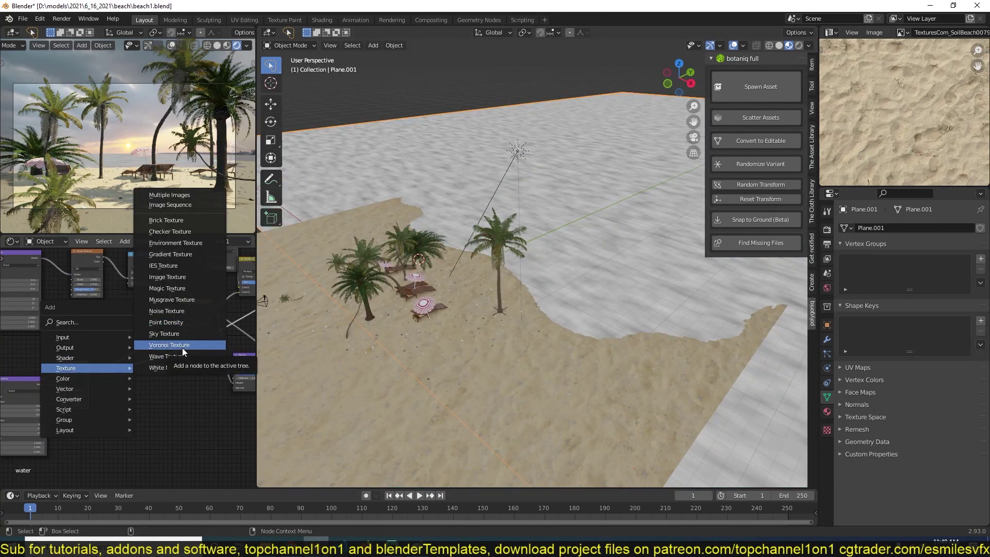
pyautogui.click(166, 311)
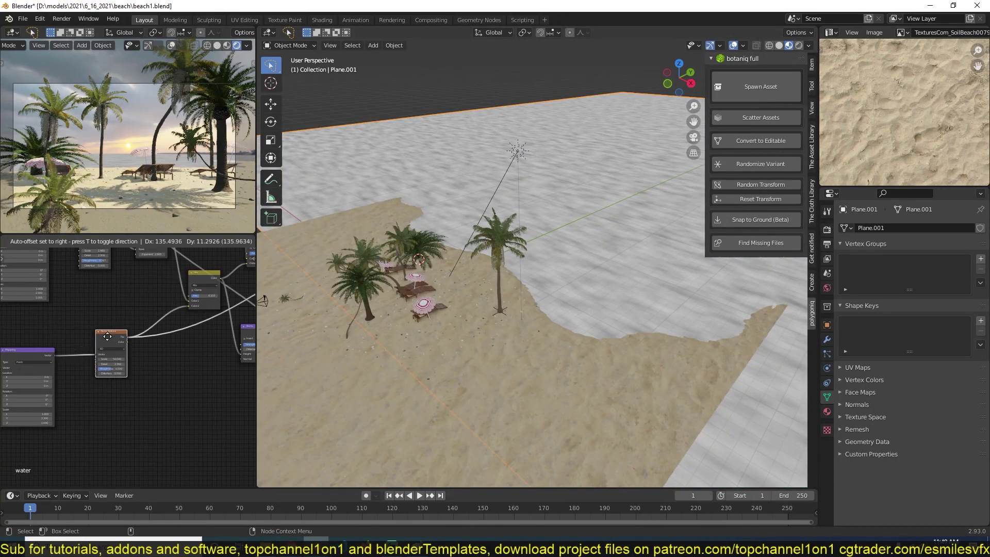
pyautogui.click(133, 390)
pyautogui.scroll(2, 133, 391)
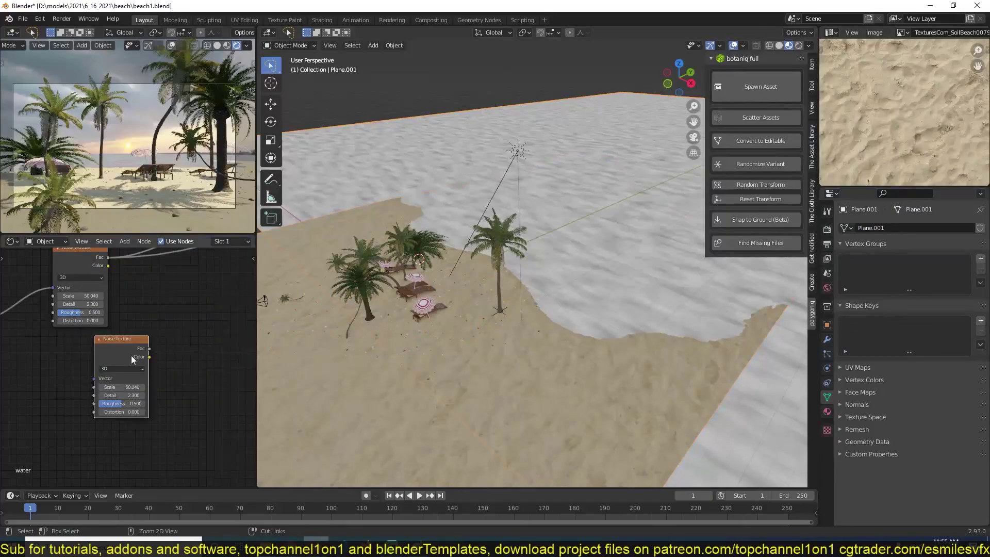
pyautogui.keyDown('ctrl'); pyautogui.keyDown('shift'); pyautogui.click(131, 355); pyautogui.keyUp('shift'); pyautogui.keyUp('ctrl')
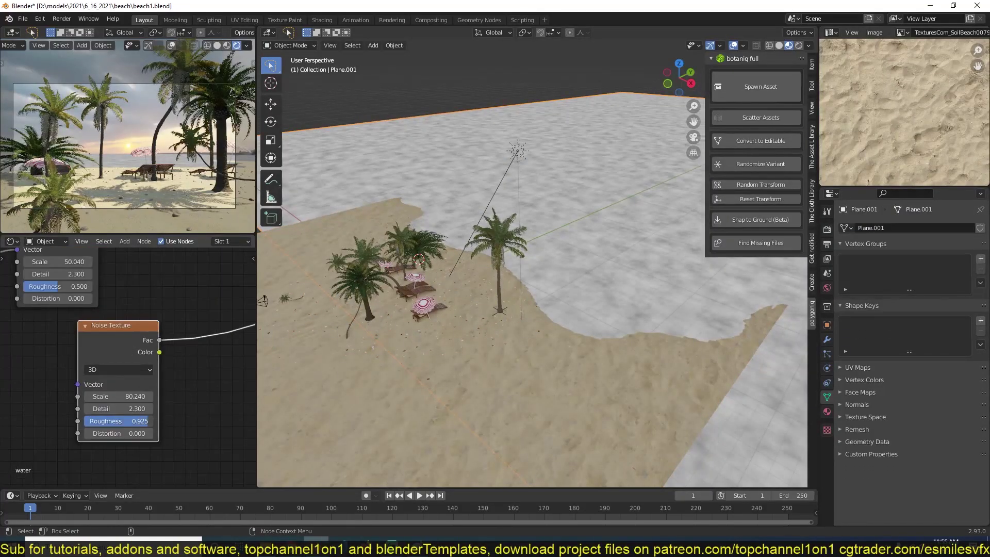
# Link the ColorRamp colour into the Principled BSDF Base Color, turning the water green
pyautogui.moveTo(131, 354); pyautogui.dragTo(7, 450, button='middle')
pyautogui.moveTo(153, 320); pyautogui.dragTo(174, 337)
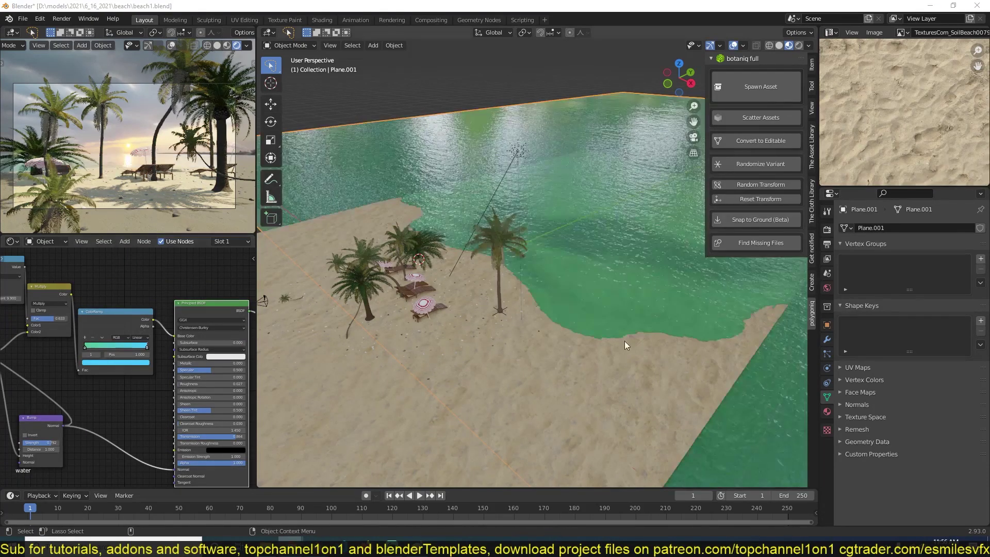
pyautogui.scroll(4, 531, 401)
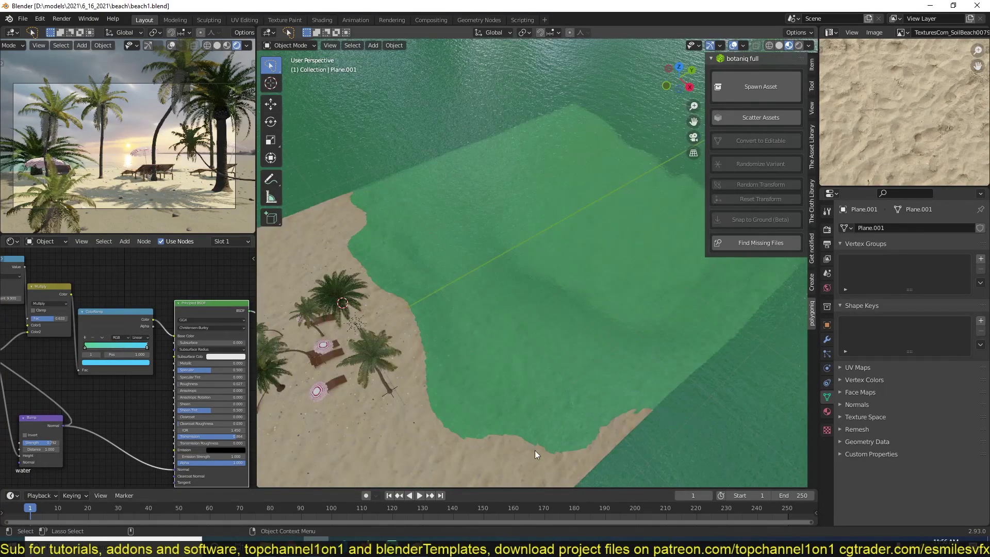
pyautogui.moveTo(534, 450)
pyautogui.mouseDown(button='middle')
pyautogui.moveTo(564, 441)
pyautogui.moveTo(552, 392)
pyautogui.moveTo(484, 392)
pyautogui.moveTo(540, 401)
pyautogui.moveTo(497, 410)
pyautogui.moveTo(552, 395)
pyautogui.mouseUp(button='middle')
# Move the scene camera closer and lower toward the loungers and parasols
pyautogui.hotkey('ctrl', 's')
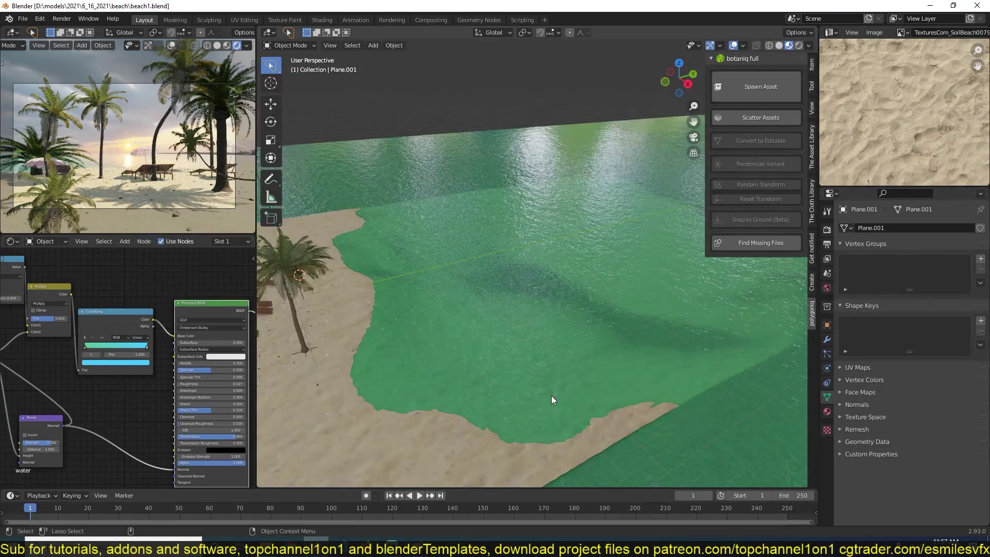
pyautogui.press('KP_0')
pyautogui.click(827, 229)
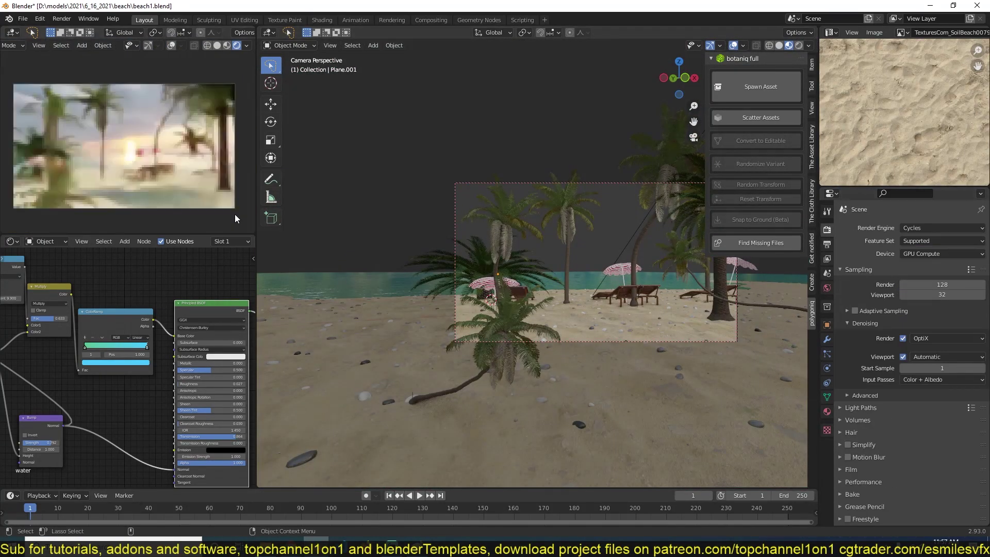
pyautogui.click(633, 184)
pyautogui.press('g')
pyautogui.click(613, 215)
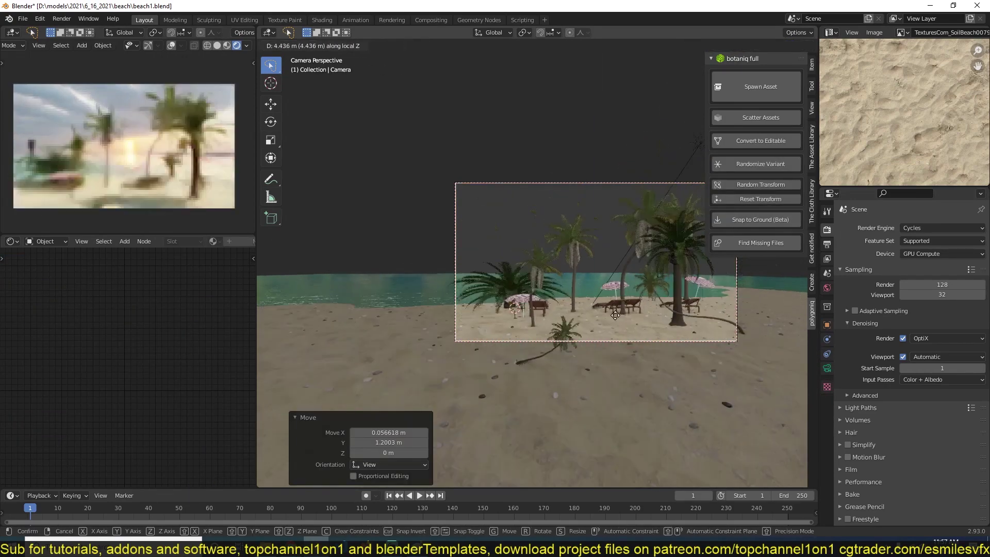
pyautogui.hotkey('ctrl', 's')
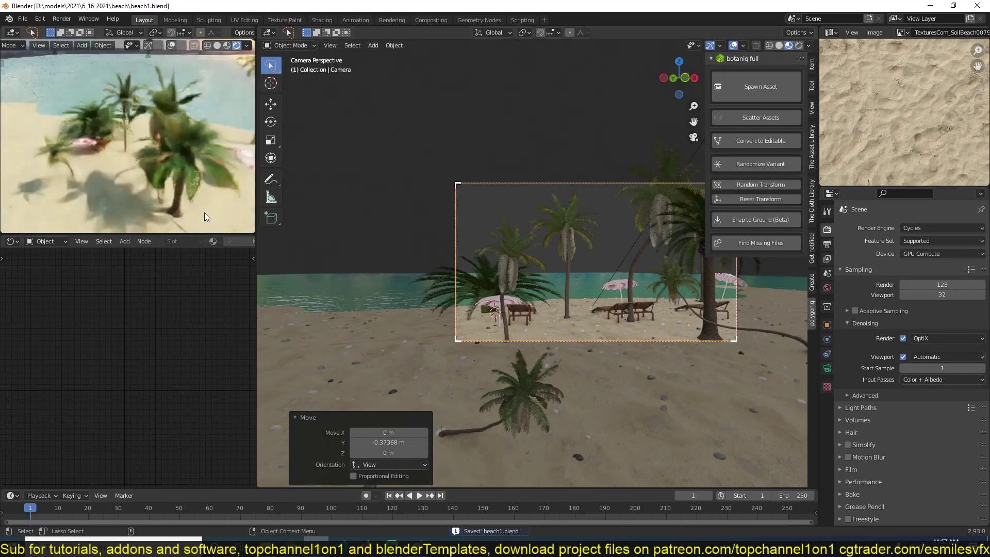
pyautogui.moveTo(204, 212); pyautogui.dragTo(198, 167, button='middle')
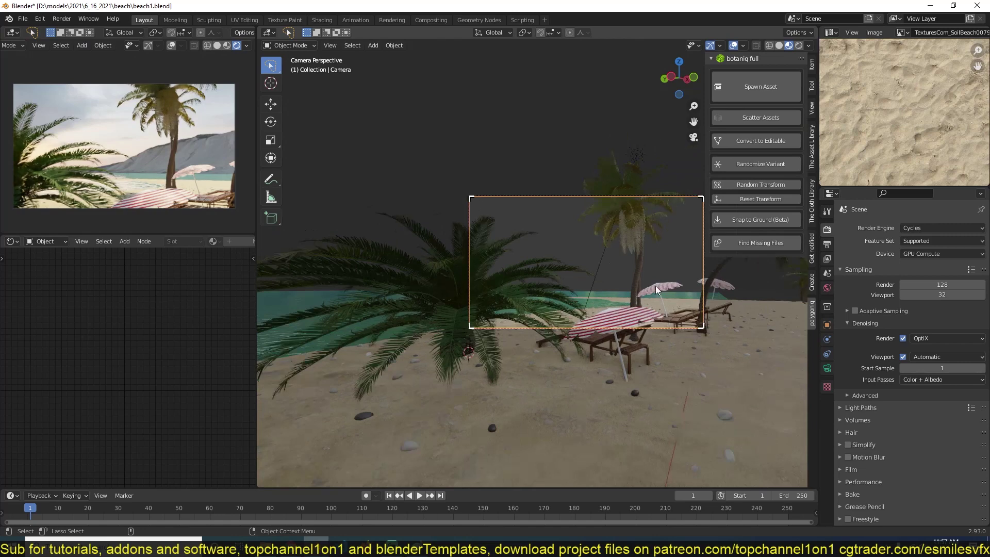
pyautogui.press('g')
pyautogui.click(655, 332)
# Adjust viewport shading and viewpoint, then add a new plane from top view
pyautogui.scroll(2, 671, 332)
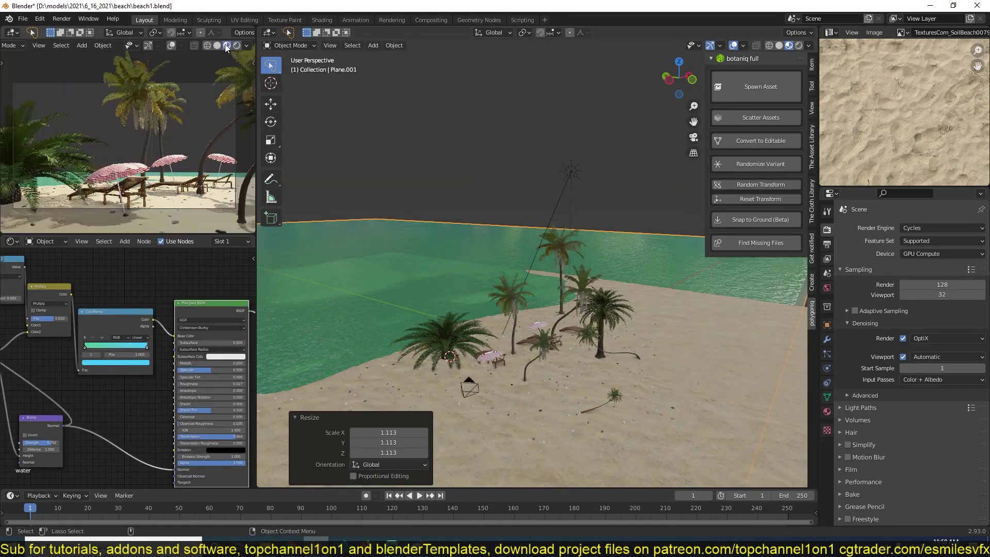
pyautogui.click(247, 46)
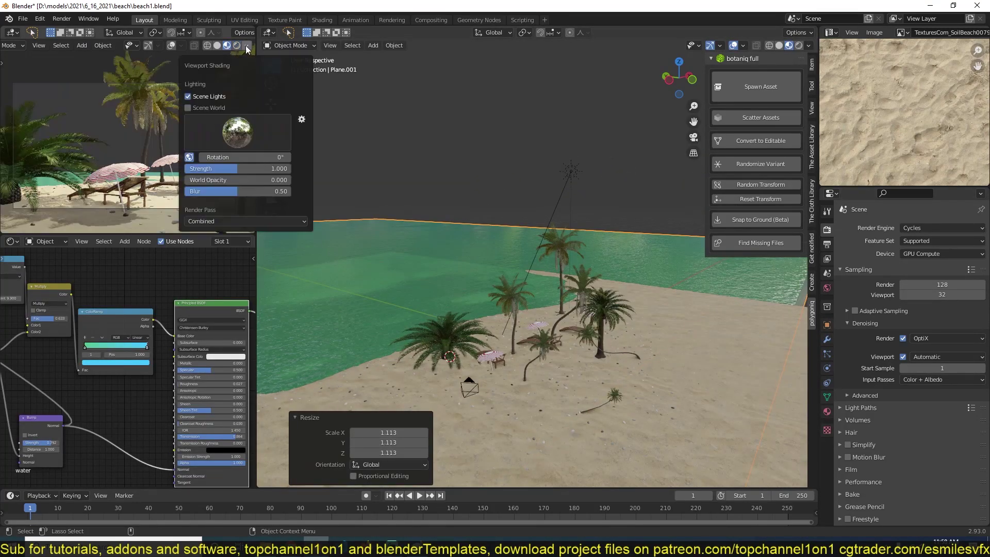
pyautogui.hotkey('ctrl', 's')
pyautogui.moveTo(188, 78)
pyautogui.mouseDown(button='middle')
pyautogui.moveTo(76, 160)
pyautogui.moveTo(119, 145)
pyautogui.moveTo(84, 158)
pyautogui.moveTo(115, 159)
pyautogui.moveTo(183, 198)
pyautogui.mouseUp(button='middle')
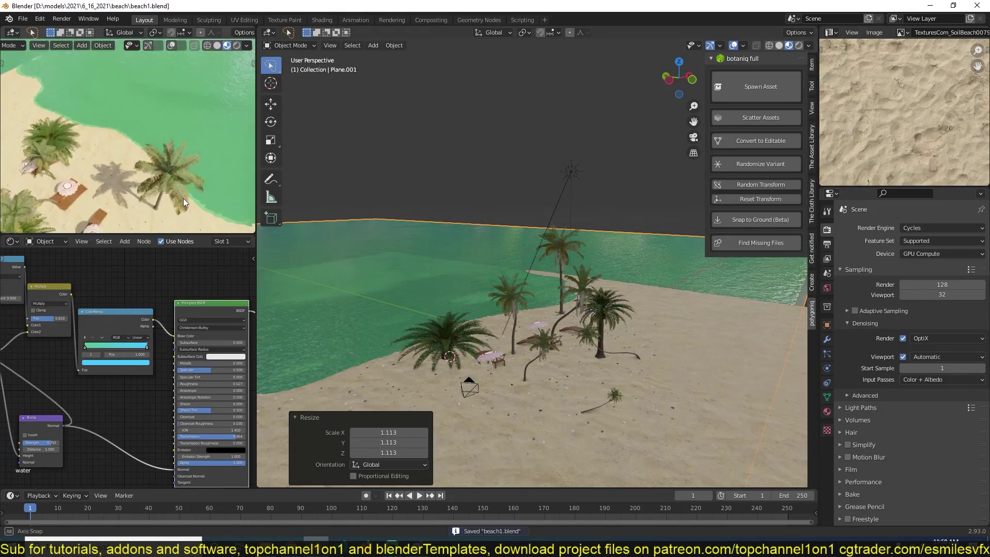
pyautogui.press('KP_7')
pyautogui.hotkey('shift', 'a')
pyautogui.click(620, 258)
# Stretch the plane to 3.806 along X and subdivide its mesh into a grid
pyautogui.press('s')
pyautogui.press('x')
pyautogui.click(580, 227)
pyautogui.moveTo(620, 259)
pyautogui.mouseDown(button='middle')
pyautogui.moveTo(580, 227)
pyautogui.moveTo(621, 261)
pyautogui.moveTo(589, 234)
pyautogui.mouseUp(button='middle')
pyautogui.press('Tab')
pyautogui.rightClick(589, 234)
pyautogui.click(588, 234)
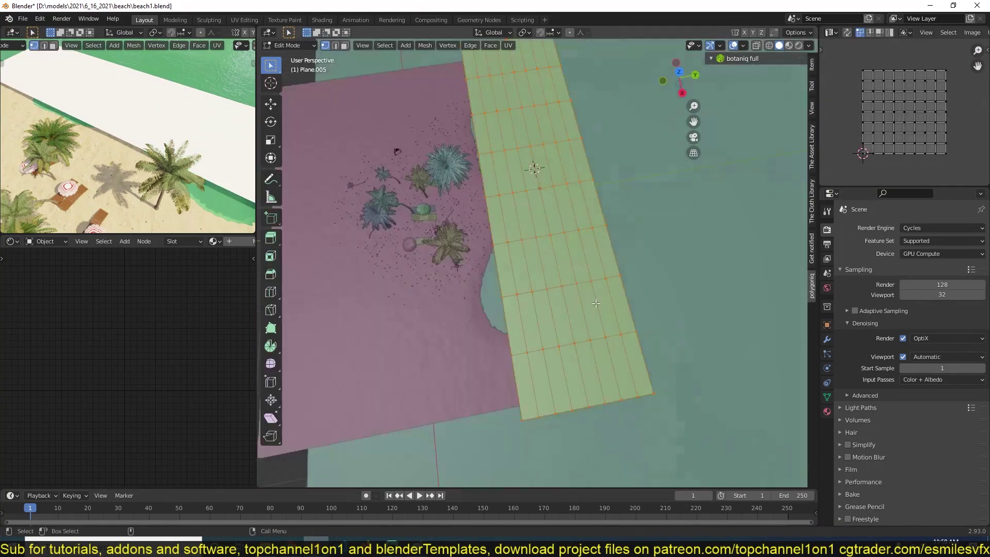
pyautogui.press('Tab')
# Delete the subdivided plane and add a Bezier curve in top view
pyautogui.press('KP_7')
pyautogui.press('Delete')
pyautogui.hotkey('shift', 'a')
pyautogui.click(351, 266)
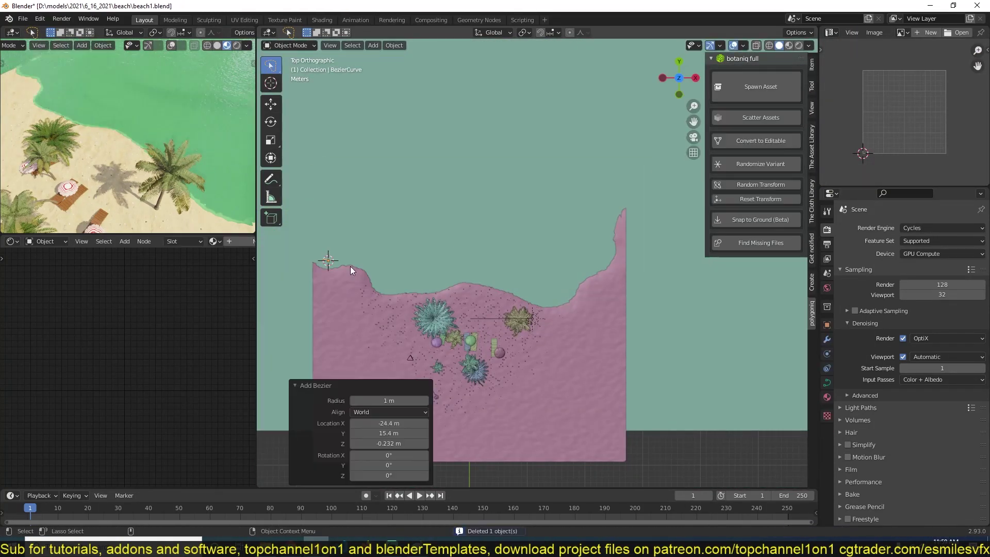
# Extend the Bezier curve's control points along the shoreline
pyautogui.press('Tab')
pyautogui.scroll(4, 351, 266)
pyautogui.press('g')
pyautogui.click(449, 292)
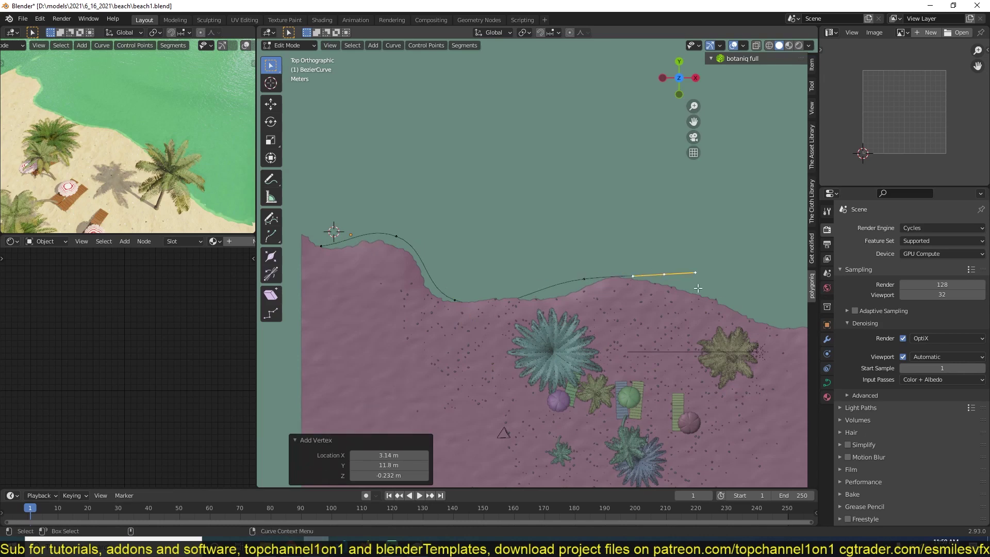
pyautogui.keyDown('ctrl'); pyautogui.rightClick(691, 138); pyautogui.keyUp('ctrl')
pyautogui.scroll(-2, 565, 298)
pyautogui.press('Tab')
# Add a new plane and scale it down
pyautogui.hotkey('shift', 'a')
pyautogui.click(473, 282)
pyautogui.press('s')
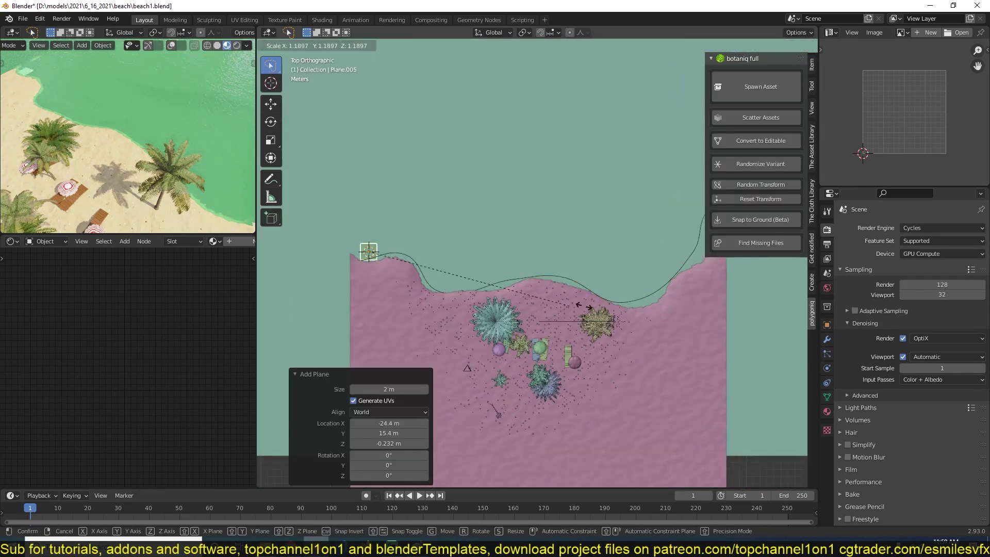
pyautogui.click(584, 306)
pyautogui.scroll(3, 465, 237)
# In wireframe view, raise the new plane along Z above the sand
pyautogui.hotkey('shift', 'z')
pyautogui.click(453, 239)
pyautogui.keyDown('alt'); pyautogui.click(447, 241); pyautogui.keyUp('alt')
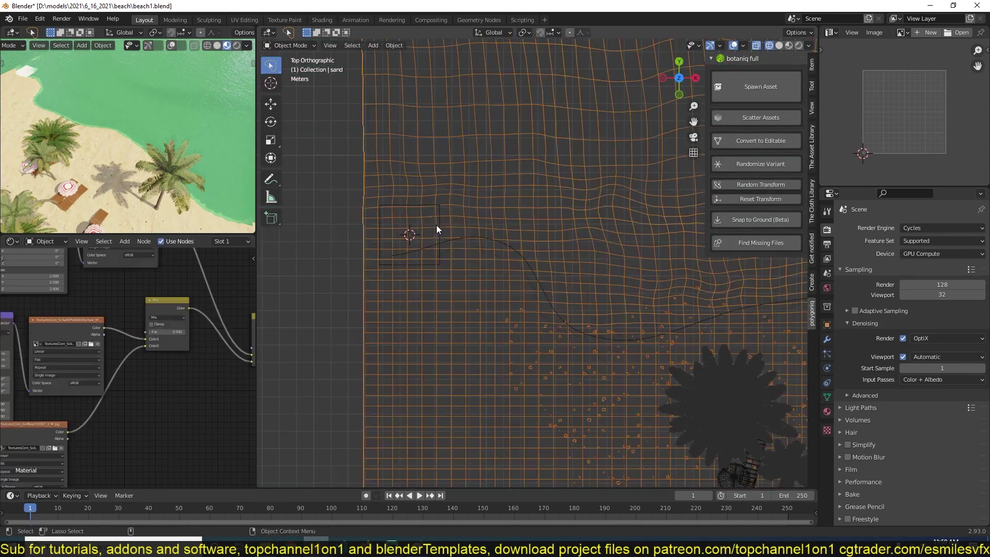
pyautogui.click(436, 224)
pyautogui.hotkey('shift', 'z')
pyautogui.press('g')
pyautogui.press('z')
pyautogui.click(475, 214)
# Give the plane a Curve modifier targeting BezierCurve
pyautogui.click(827, 339)
pyautogui.click(911, 227)
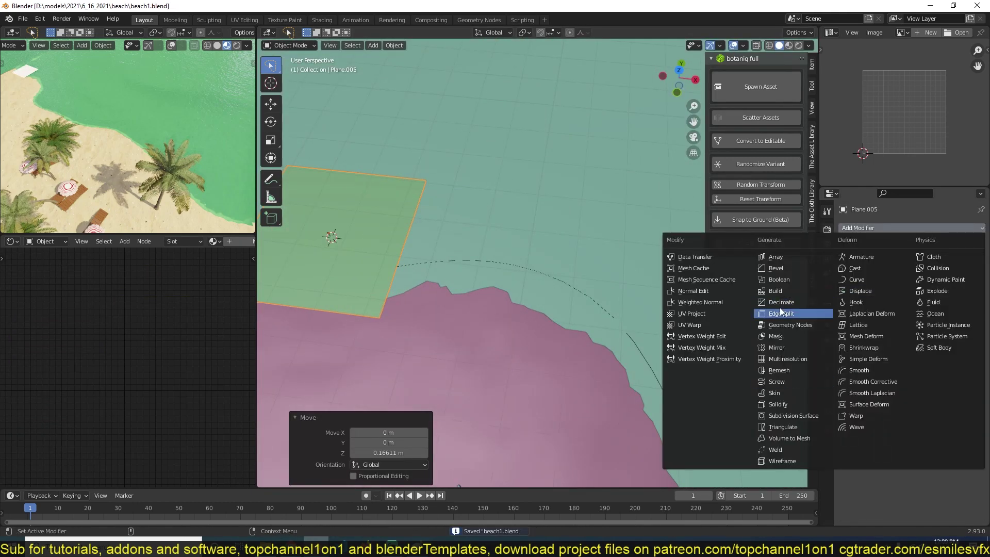
pyautogui.click(871, 283)
pyautogui.click(933, 261)
pyautogui.click(923, 288)
# Stretch the plane to 17.473 along X and subdivide it so it bends along the curve
pyautogui.press('KP_7')
pyautogui.press('s')
pyautogui.press('x')
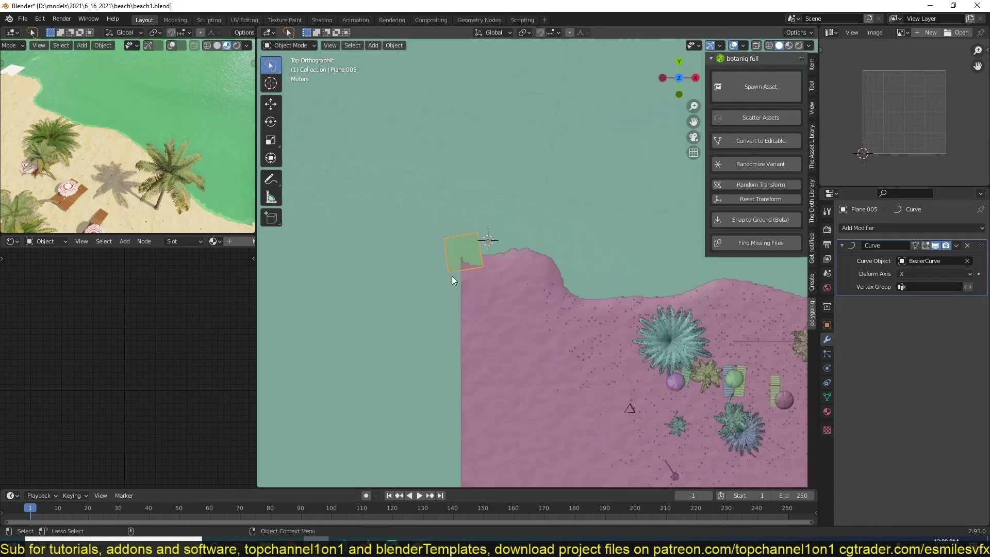
pyautogui.click(509, 335)
pyautogui.press('Tab')
pyautogui.press('KP_Decimal')
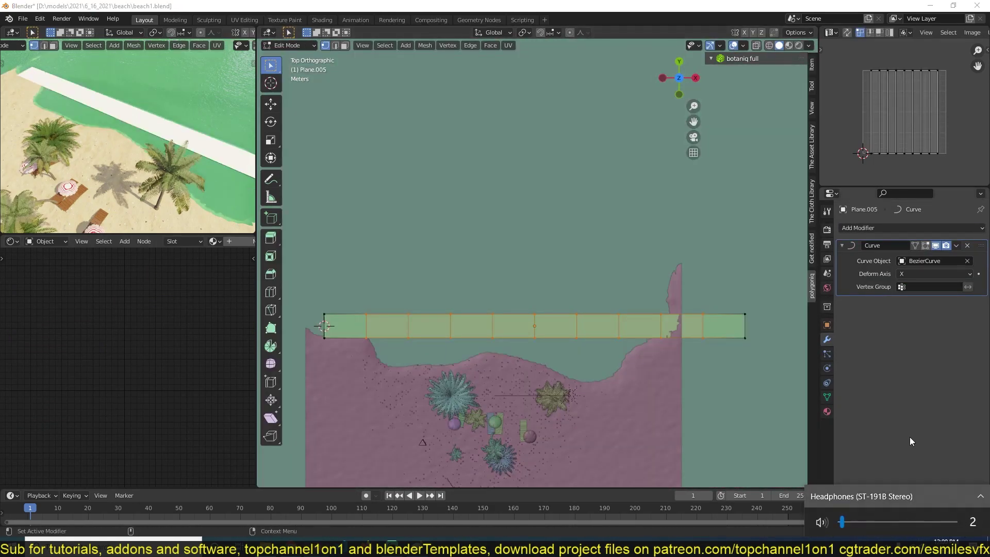
pyautogui.rightClick(629, 195)
pyautogui.press('Tab')
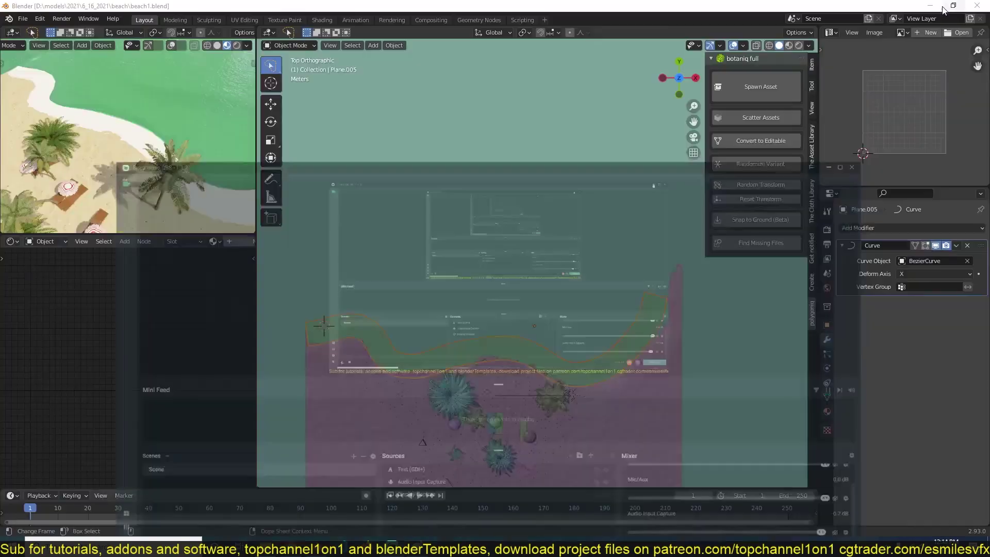
pyautogui.hotkey('ctrl', 's')
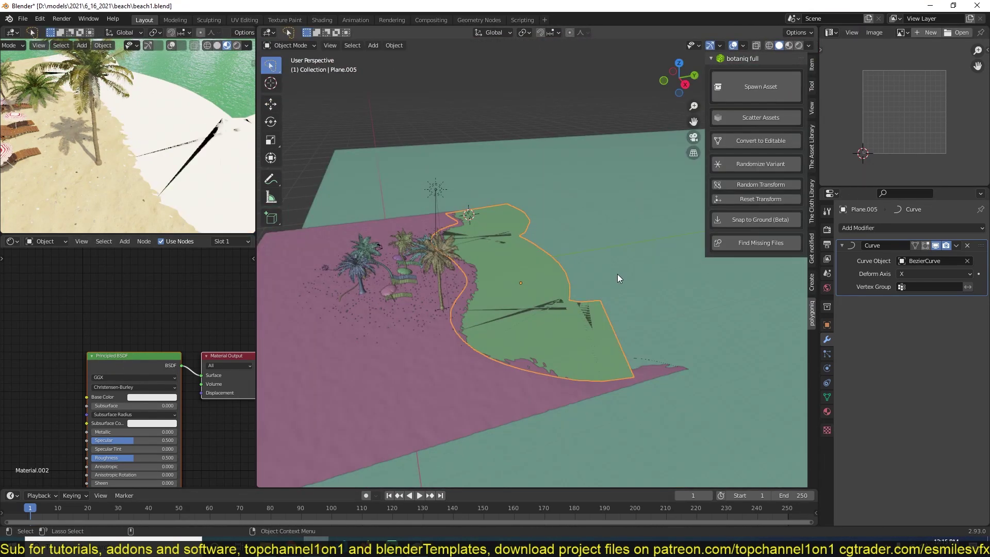
# Add a Gradient Texture node after the Mapping node
pyautogui.hotkey('shift', 'a')
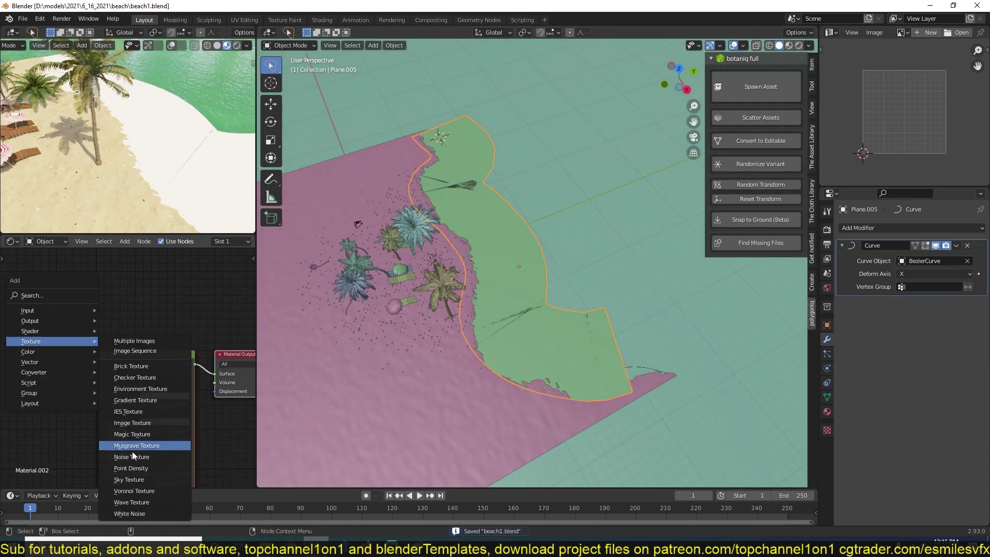
pyautogui.click(148, 401)
pyautogui.click(207, 343)
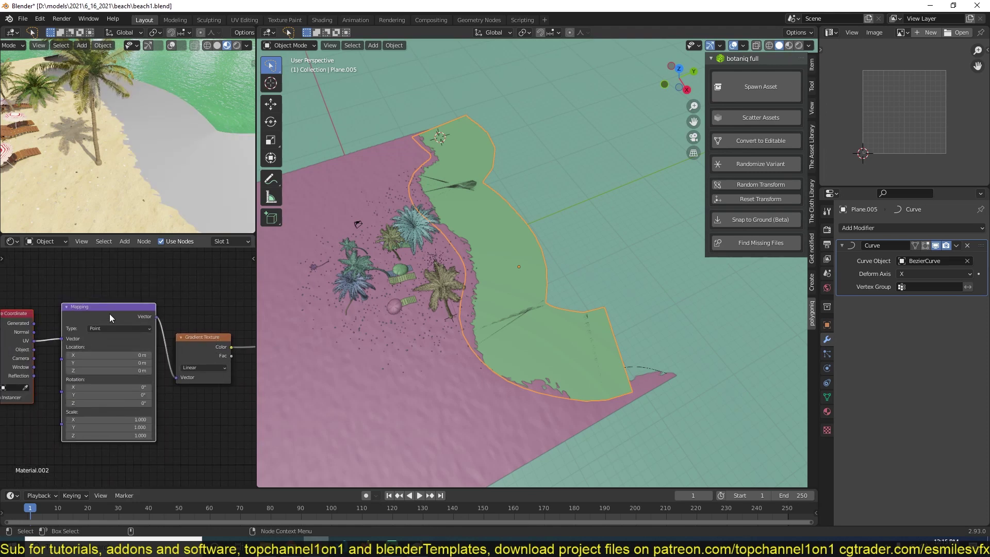
pyautogui.hotkey('ctrl', 's')
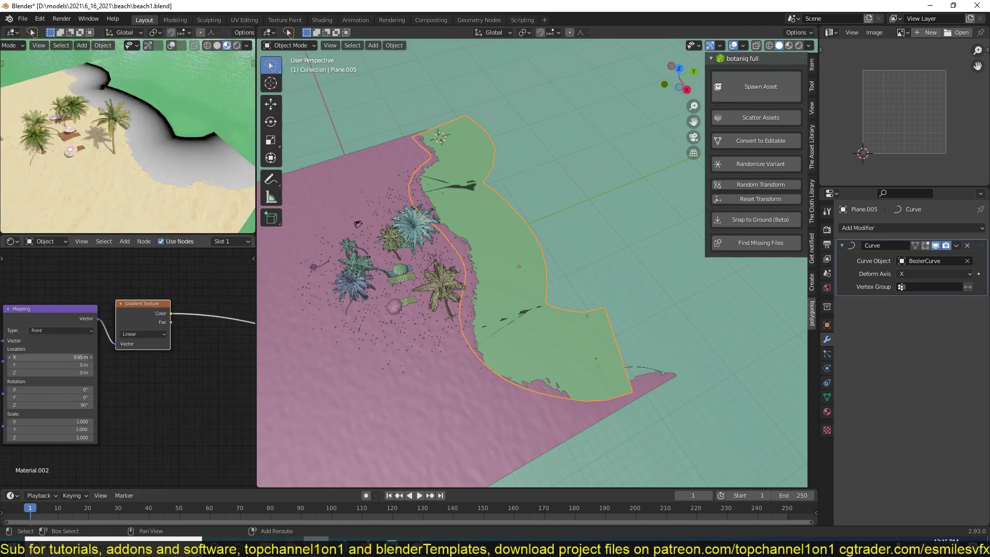
# Add a Transparent BSDF node to the foam material's tree
pyautogui.hotkey('shift', 'a')
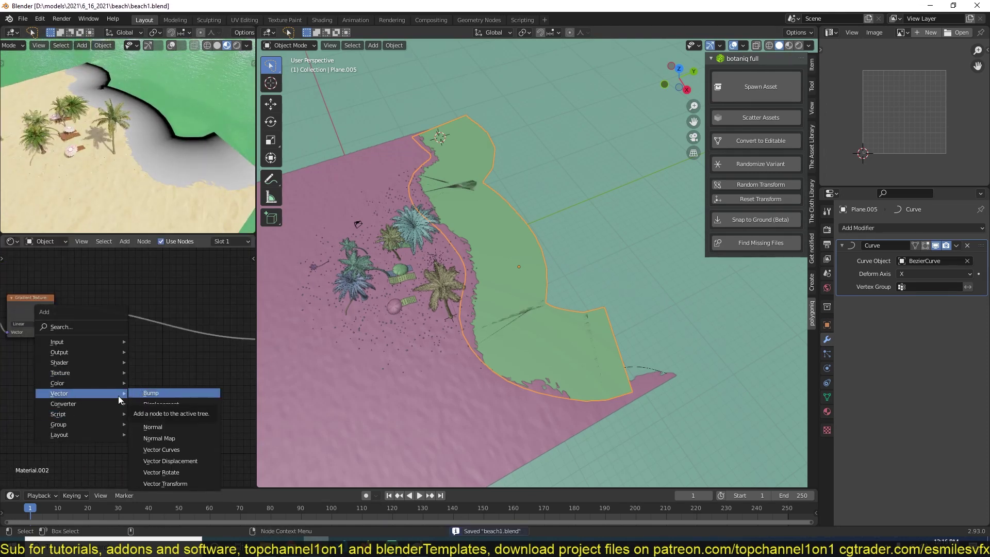
pyautogui.click(178, 324)
pyautogui.click(168, 345)
pyautogui.hotkey('ctrl', 's')
# Set the material's Blend Mode to Alpha Blend and Shadow Mode to None
pyautogui.click(827, 412)
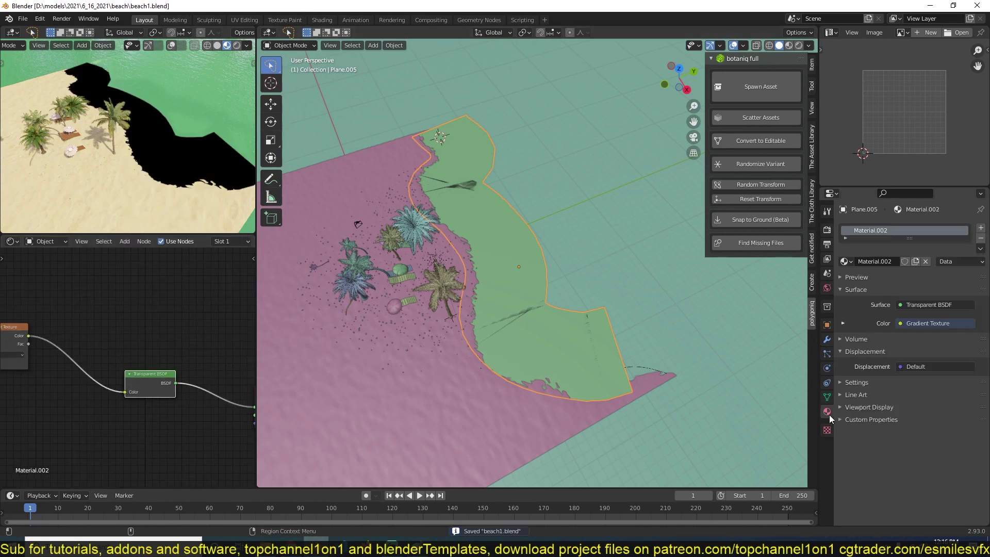
pyautogui.click(866, 381)
pyautogui.click(942, 402)
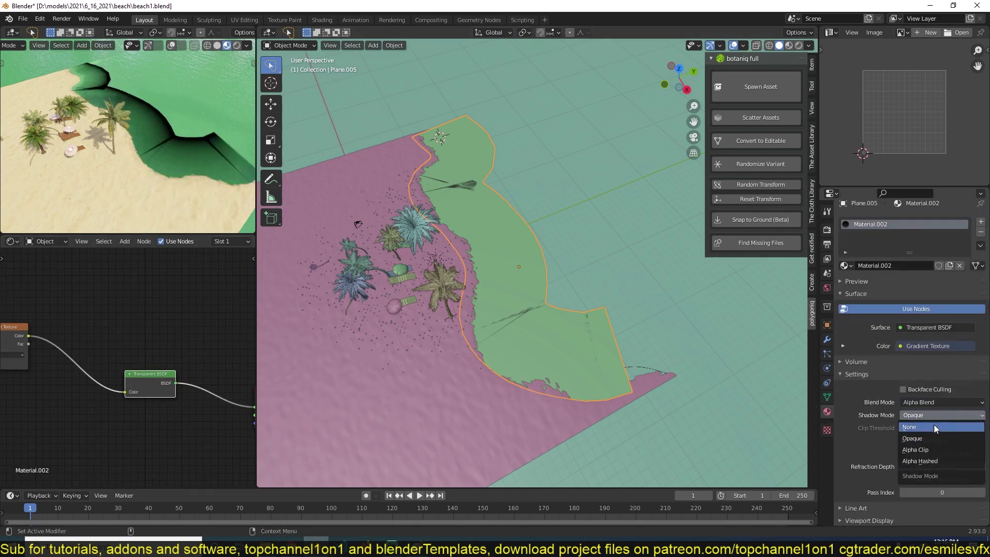
pyautogui.click(934, 425)
pyautogui.moveTo(164, 375)
pyautogui.mouseDown(button='middle')
pyautogui.moveTo(361, 371)
pyautogui.moveTo(93, 389)
pyautogui.mouseUp(button='middle')
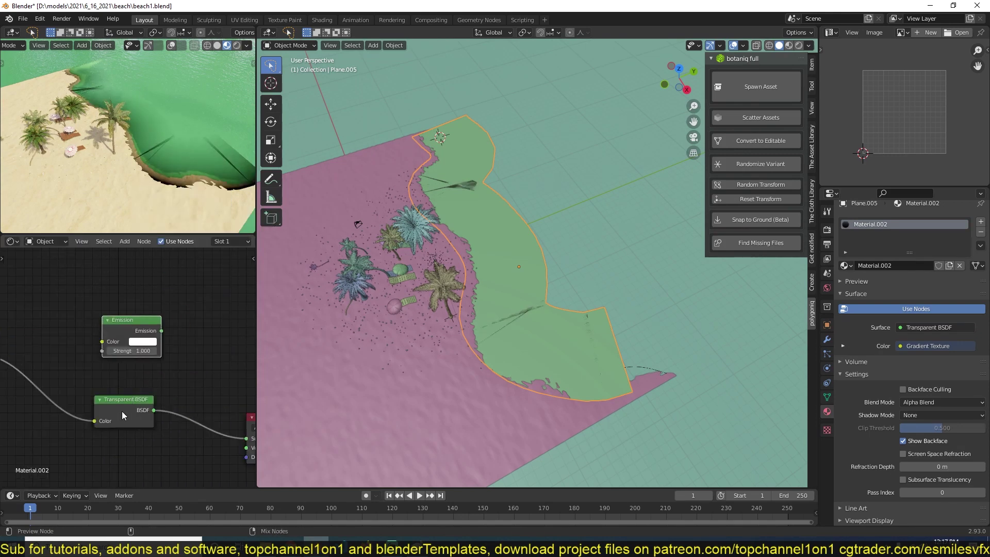
pyautogui.moveTo(157, 410)
pyautogui.mouseDown(button='middle')
pyautogui.moveTo(110, 419)
pyautogui.moveTo(30, 336)
pyautogui.mouseUp(button='middle')
pyautogui.hotkey('ctrl', 's')
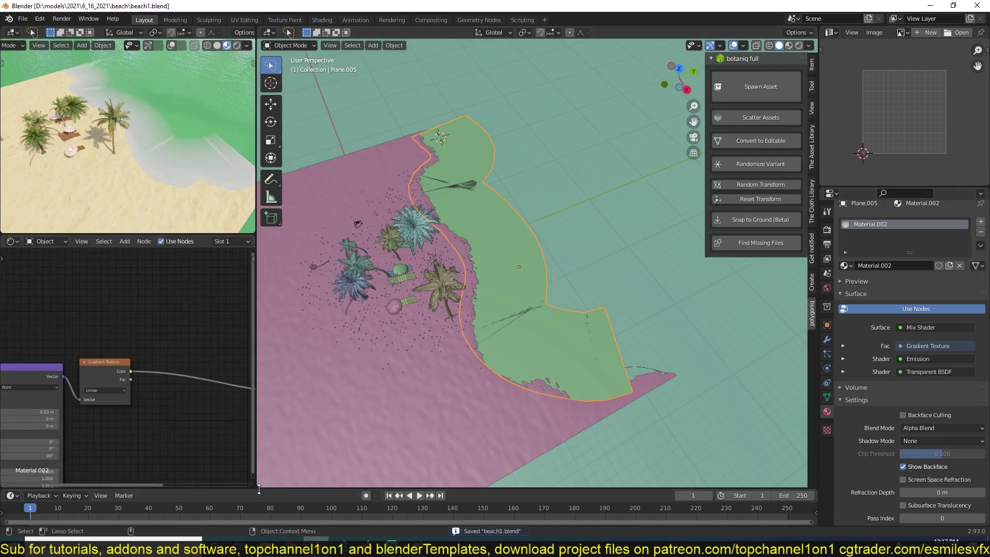
pyautogui.moveTo(129, 489); pyautogui.dragTo(129, 461)
pyautogui.moveTo(30, 336); pyautogui.dragTo(232, 365, button='middle')
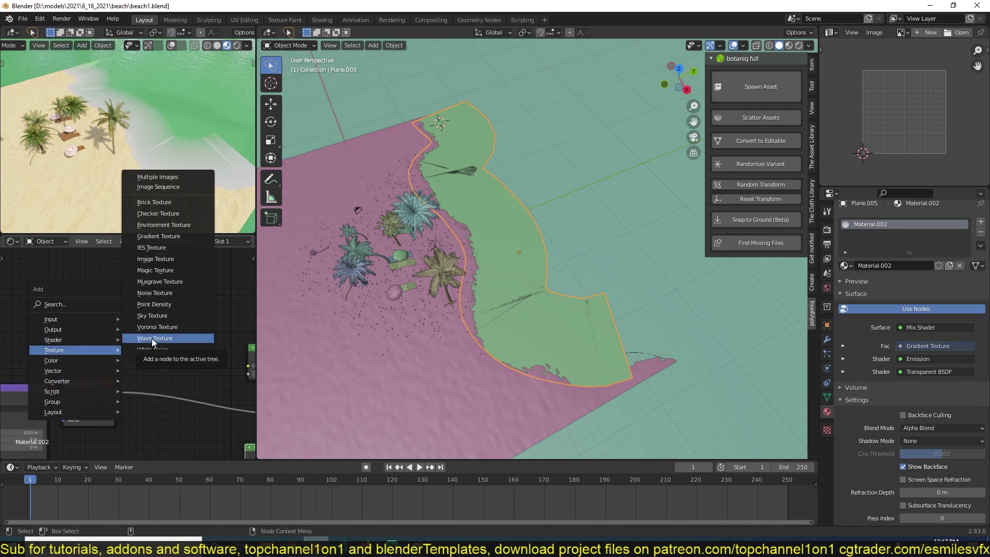
# Add a Y-direction Wave Texture and link the Subtract result into the Mix Shader factor
pyautogui.click(243, 333)
pyautogui.click(201, 304)
pyautogui.click(202, 343)
pyautogui.click(186, 361)
pyautogui.scroll(2, 187, 361)
pyautogui.hotkey('ctrl', 's')
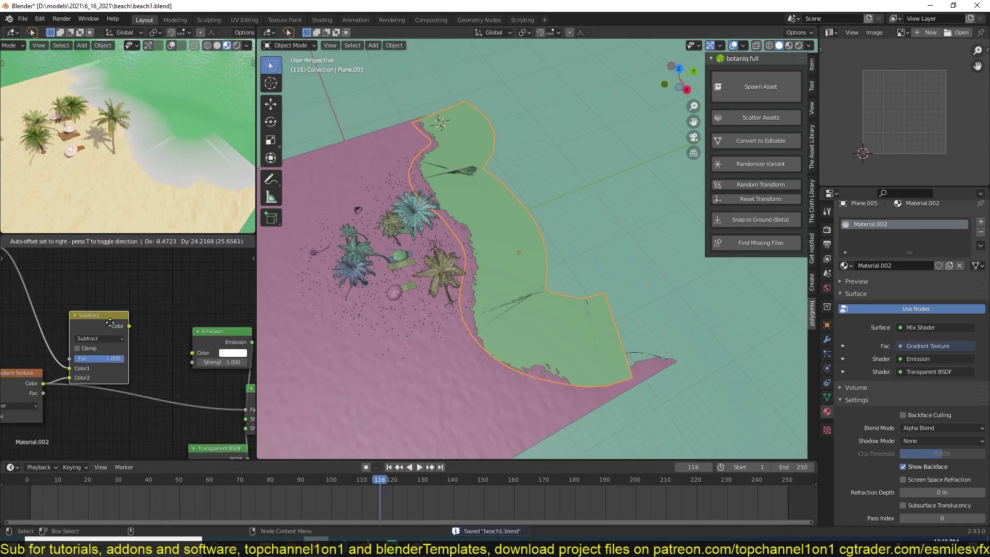
pyautogui.moveTo(105, 315); pyautogui.dragTo(223, 408)
# Insert a ColorRamp after the Wave Texture with its black stop at 0.091
pyautogui.hotkey('shift', 'a')
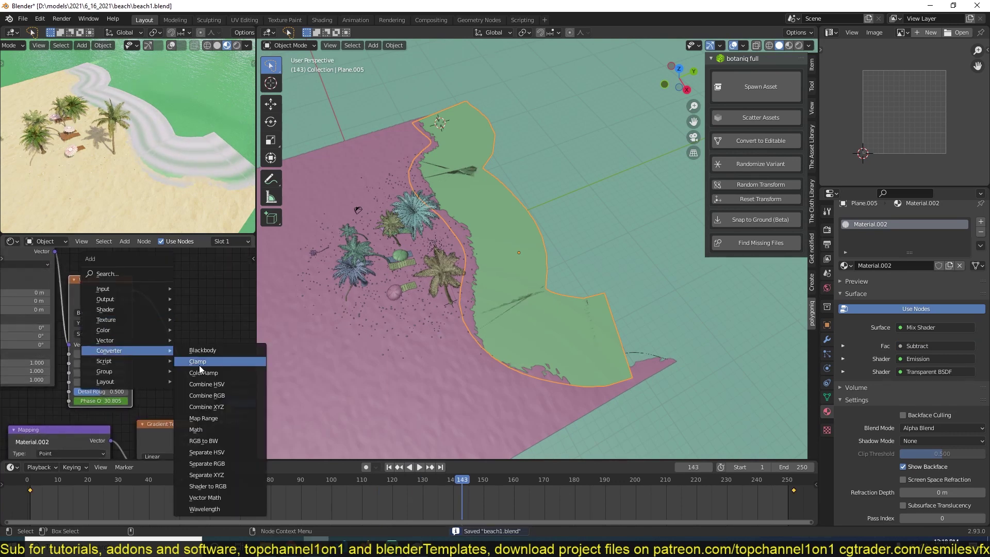
pyautogui.click(242, 337)
pyautogui.click(118, 365)
pyautogui.moveTo(111, 375); pyautogui.dragTo(102, 375)
pyautogui.moveTo(35, 366); pyautogui.dragTo(105, 368, button='middle')
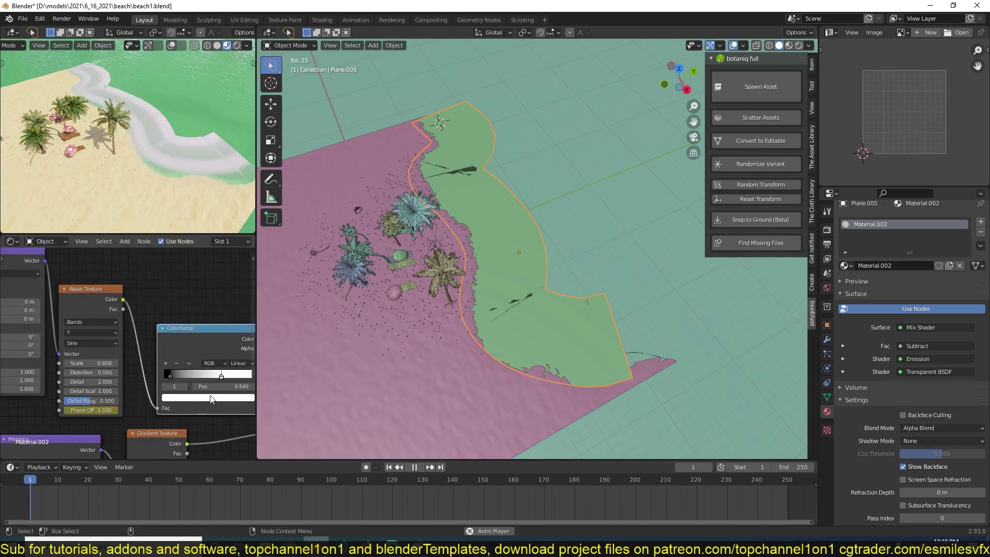
# Turn the mask-combining node into a clamped Math Subtract
pyautogui.moveTo(210, 398); pyautogui.dragTo(41, 356, button='middle')
pyautogui.keyDown('ctrl'); pyautogui.keyDown('shift'); pyautogui.click(154, 356); pyautogui.keyUp('shift'); pyautogui.keyUp('ctrl')
pyautogui.keyDown('ctrl'); pyautogui.keyDown('shift'); pyautogui.click(39, 396); pyautogui.keyUp('shift'); pyautogui.keyUp('ctrl')
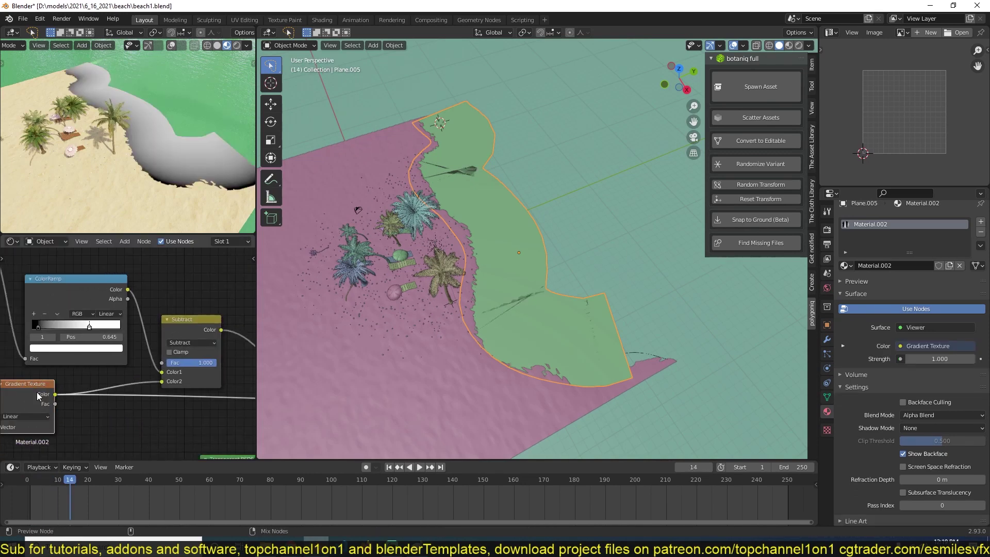
pyautogui.hotkey('shift', 's')
pyautogui.click(237, 330)
pyautogui.click(191, 329)
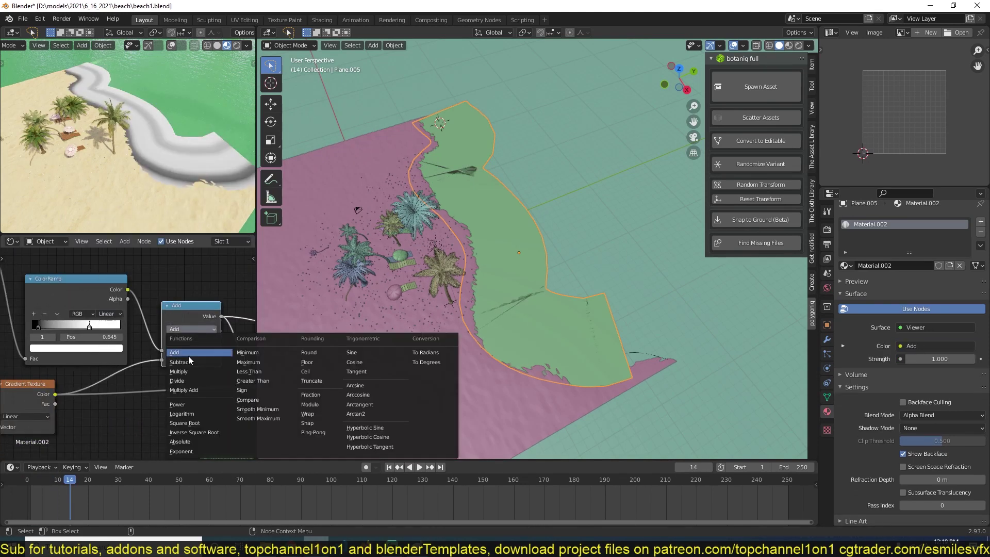
pyautogui.click(177, 344)
pyautogui.click(192, 334)
pyautogui.click(217, 361)
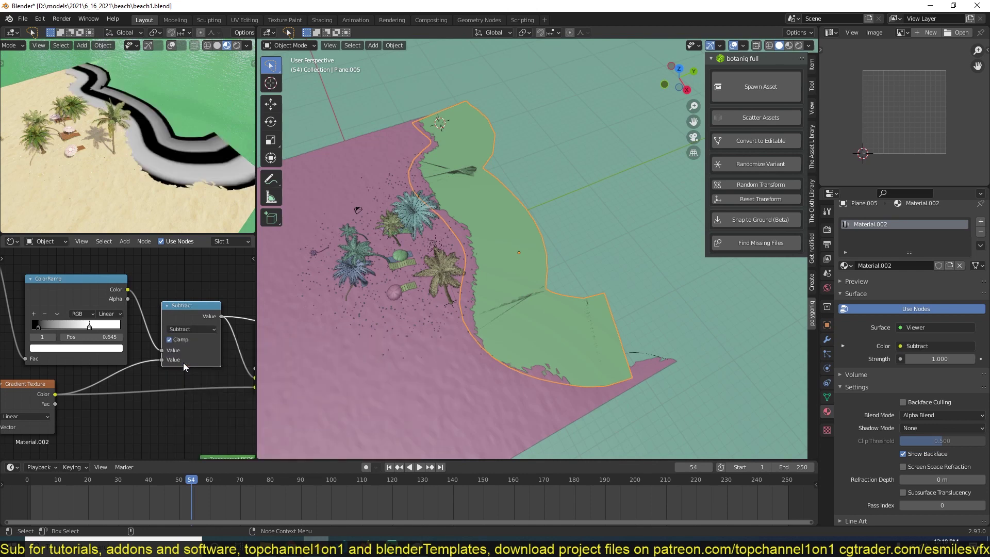
# Insert a Math Add node after the gradient
pyautogui.hotkey('shift', 'a')
pyautogui.click(144, 279)
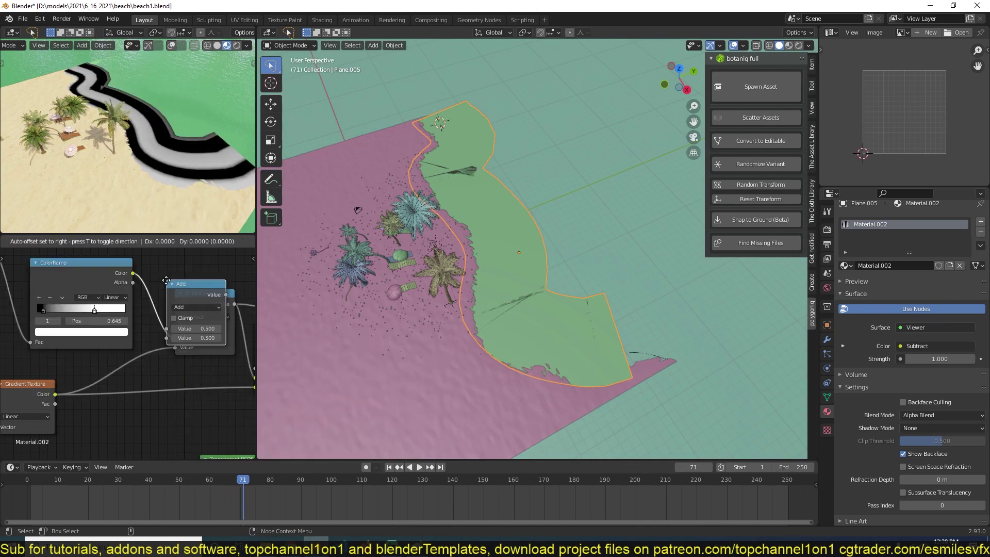
pyautogui.click(139, 408)
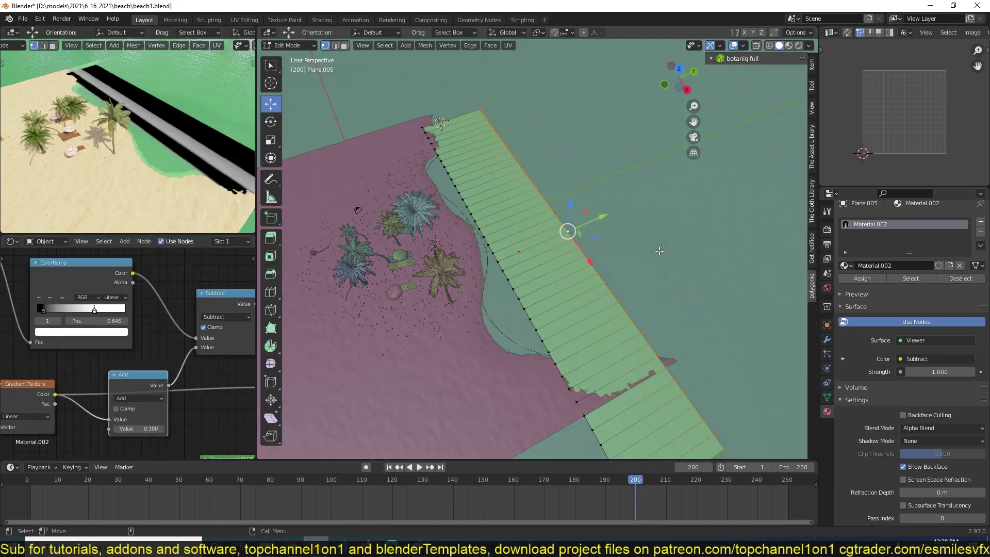
# Stretch the foam mapping along Y and reconnect the Mix Shader to the output
pyautogui.press('s')
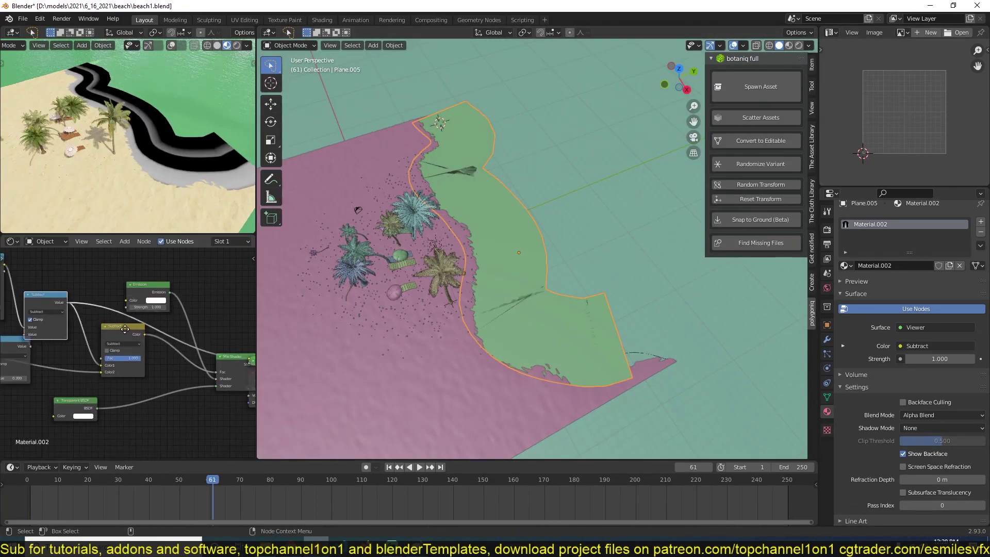
pyautogui.keyDown('ctrl'); pyautogui.keyDown('shift'); pyautogui.click(137, 361); pyautogui.keyUp('shift'); pyautogui.keyUp('ctrl')
pyautogui.hotkey('ctrl', 's')
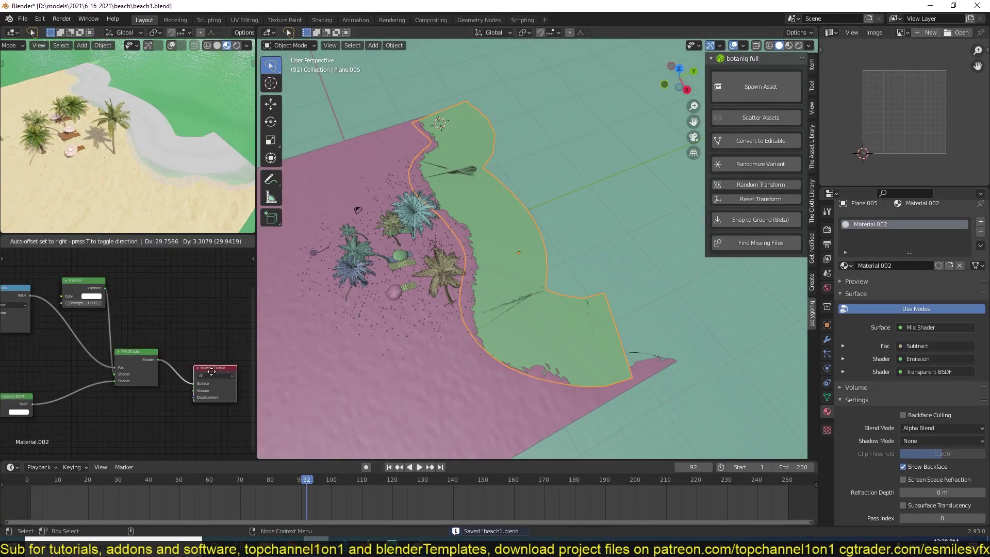
pyautogui.keyDown('ctrl'); pyautogui.keyDown('shift'); pyautogui.click(22, 295); pyautogui.keyUp('shift'); pyautogui.keyUp('ctrl')
# Replace the Emission node with a Diffuse BSDF
pyautogui.hotkey('shift', 's')
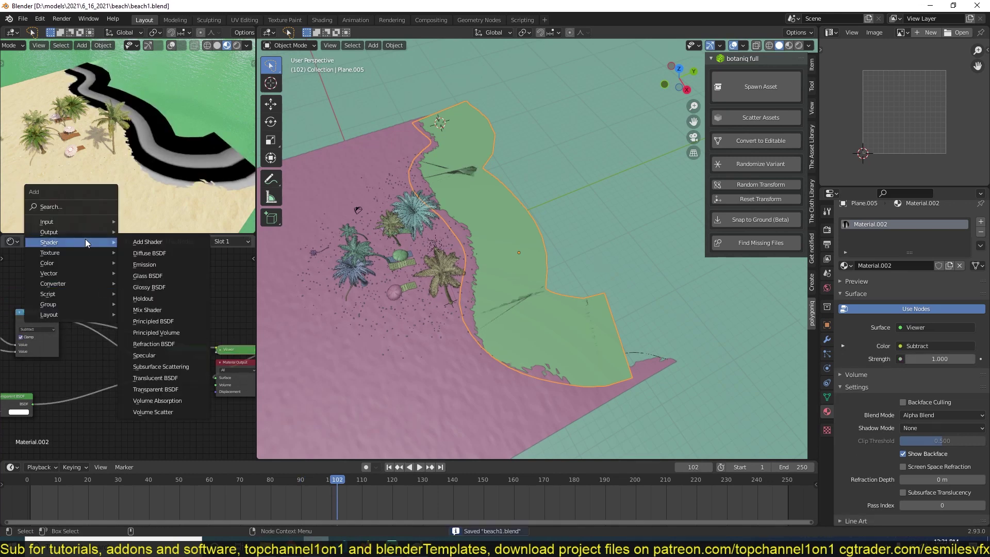
pyautogui.click(139, 243)
pyautogui.keyDown('ctrl'); pyautogui.keyDown('shift'); pyautogui.click(182, 359); pyautogui.keyUp('shift'); pyautogui.keyUp('ctrl')
pyautogui.moveTo(179, 315); pyautogui.dragTo(204, 311, button='middle')
pyautogui.keyDown('ctrl'); pyautogui.keyDown('shift'); pyautogui.click(75, 319); pyautogui.keyUp('shift'); pyautogui.keyUp('ctrl')
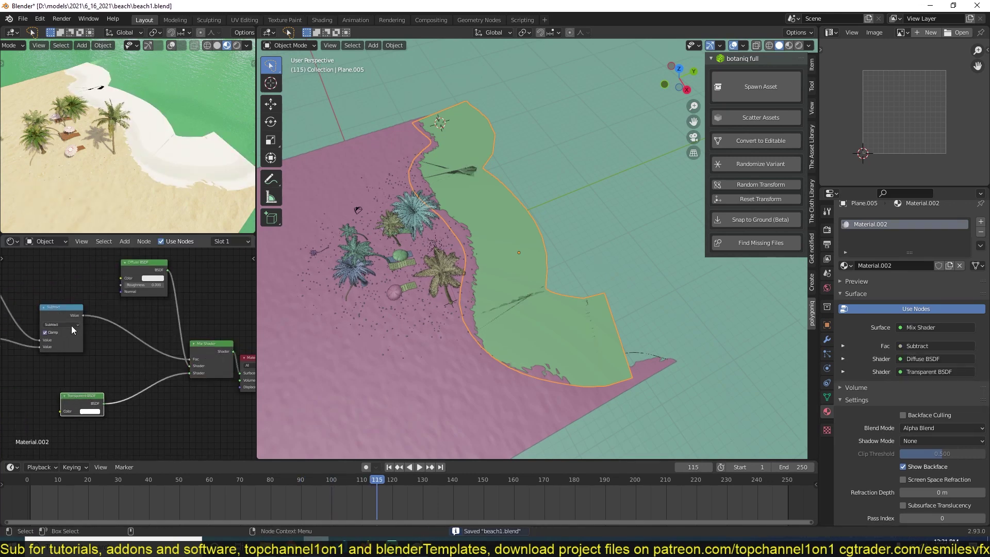
pyautogui.keyDown('ctrl'); pyautogui.keyDown('shift'); pyautogui.click(83, 392); pyautogui.keyUp('shift'); pyautogui.keyUp('ctrl')
pyautogui.hotkey('ctrl', 's')
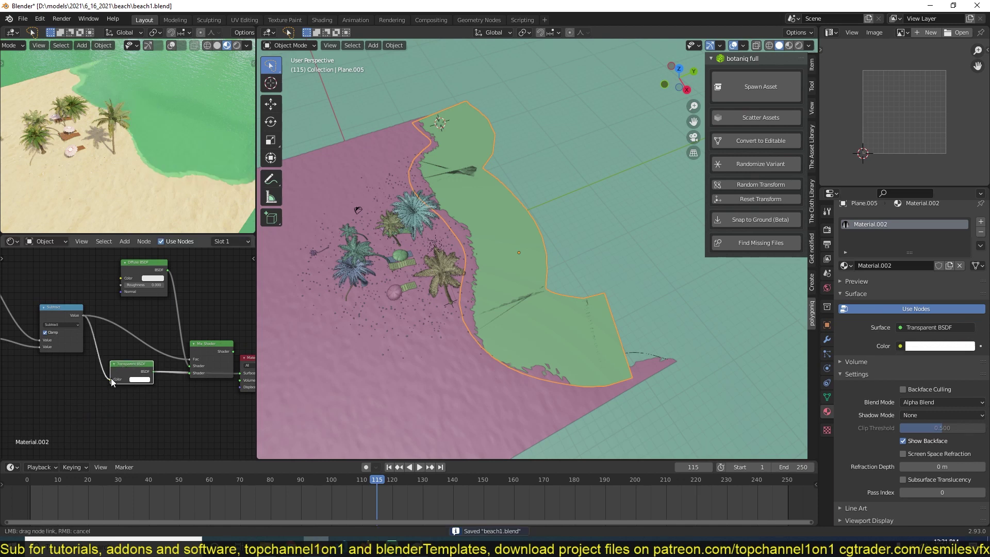
# Restore the Mix Shader as the material's result
pyautogui.moveTo(98, 368); pyautogui.dragTo(27, 356, button='middle')
pyautogui.keyDown('ctrl'); pyautogui.keyDown('shift'); pyautogui.click(123, 324); pyautogui.keyUp('shift'); pyautogui.keyUp('ctrl')
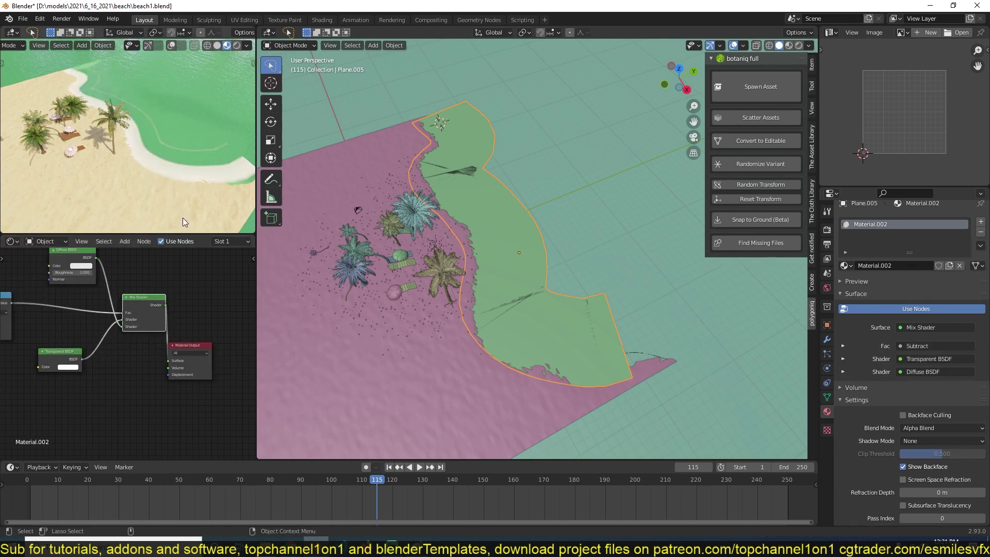
pyautogui.press('Escape')
pyautogui.hotkey('ctrl', 's')
# Set the wave's Detail Scale to 1 and play the animation to watch the foam
pyautogui.moveTo(53, 346); pyautogui.dragTo(68, 380, button='middle')
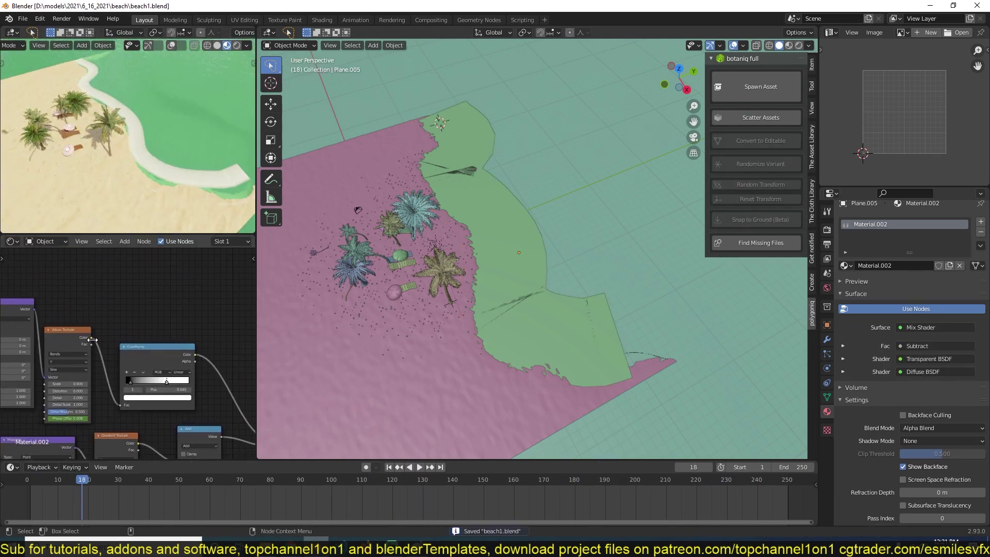
pyautogui.press('space')
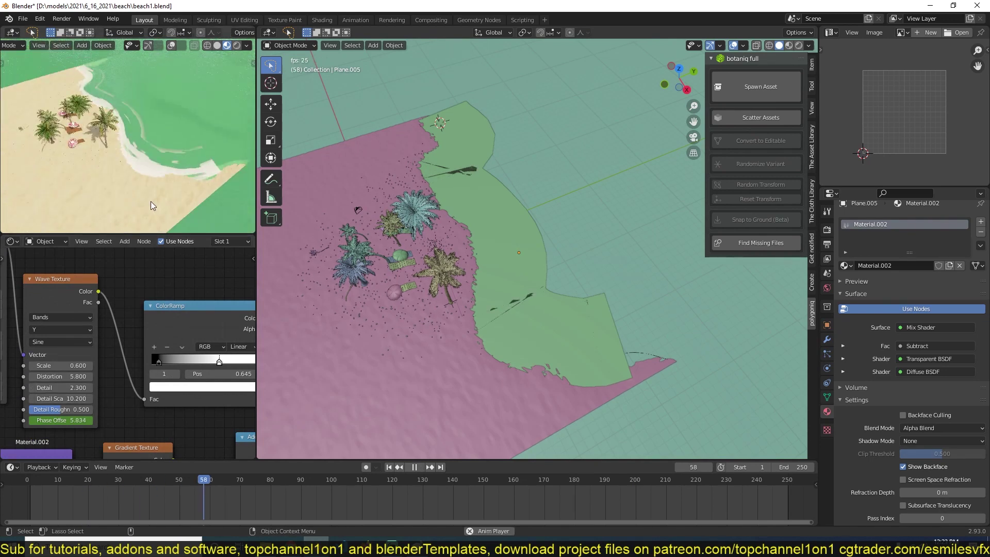
pyautogui.click(61, 398)
pyautogui.write('1')
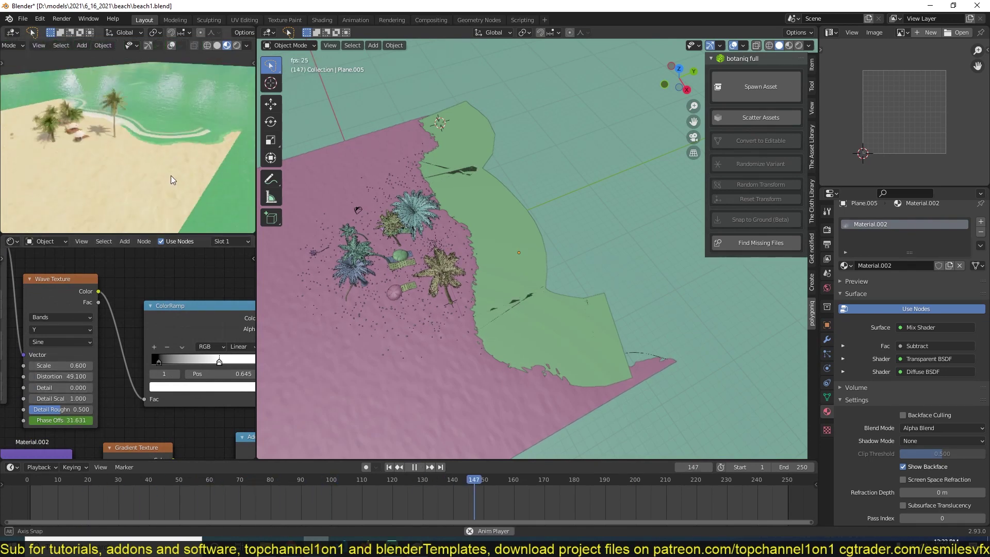
pyautogui.press('space')
pyautogui.hotkey('ctrl', 's')
pyautogui.scroll(-1, 157, 305)
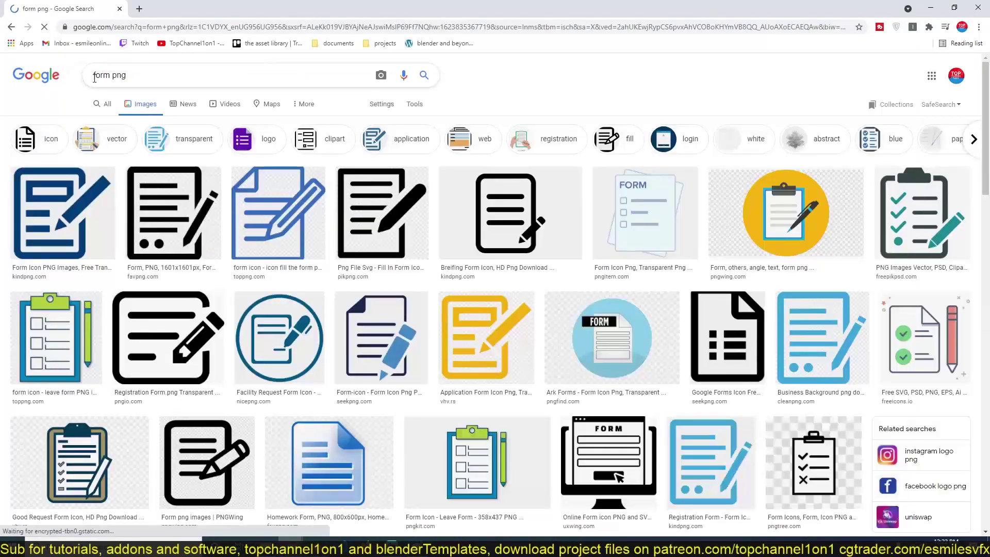
# Search Google Images for "water foam png"
pyautogui.write('water')
pyautogui.press('Return')
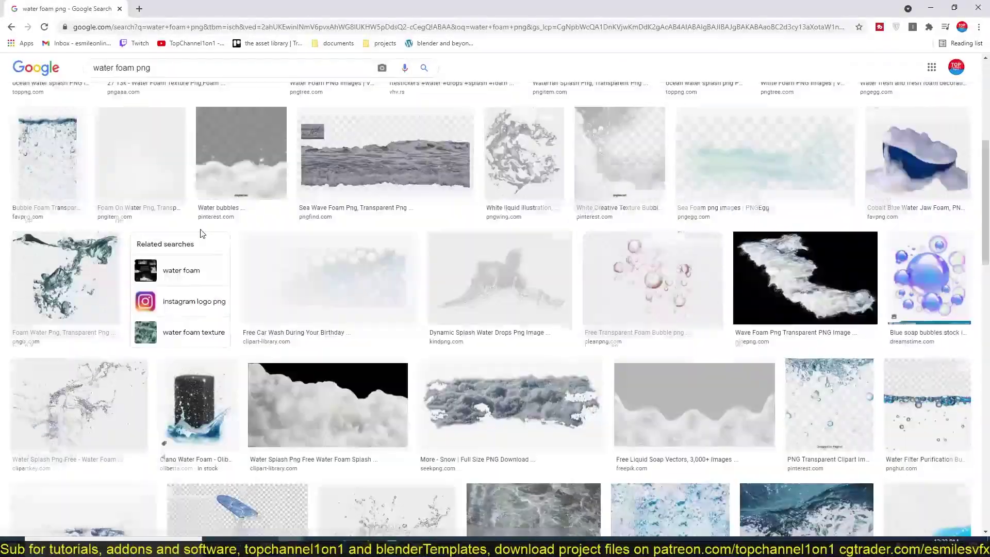
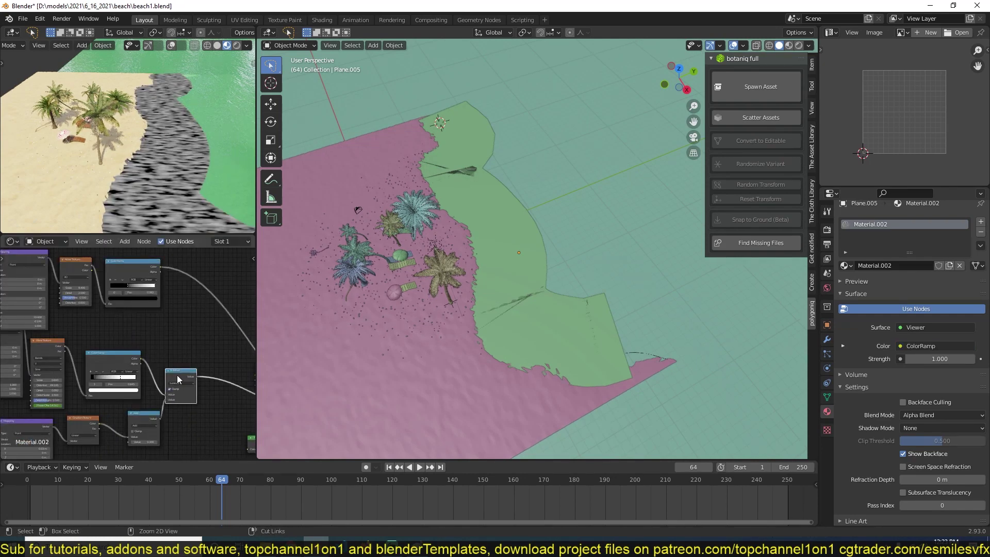
# Preview both Subtract nodes and the ColorRamp wave pattern in the foam material, then save
pyautogui.keyDown('ctrl'); pyautogui.keyDown('shift'); pyautogui.click(190, 336); pyautogui.keyUp('shift'); pyautogui.keyUp('ctrl')
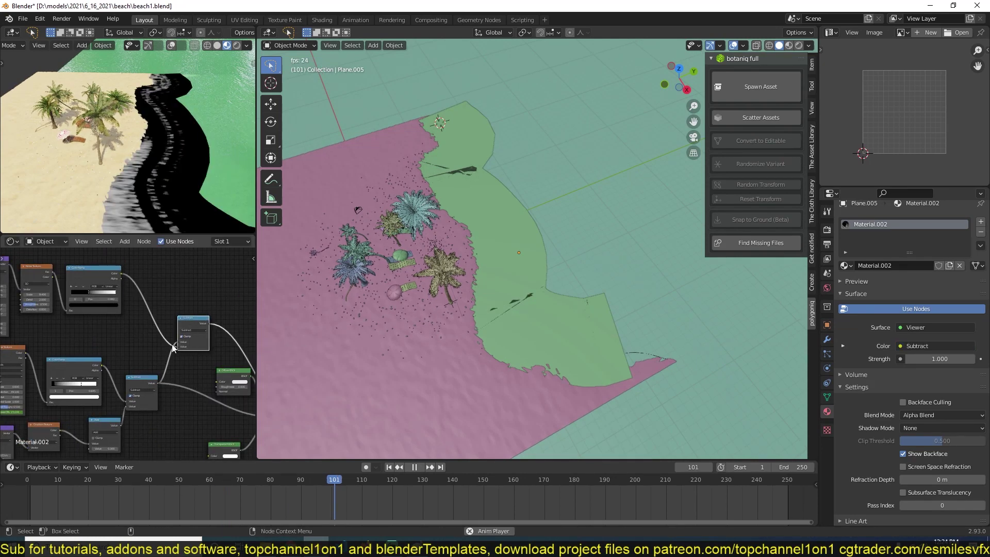
pyautogui.scroll(3, 171, 344)
pyautogui.keyDown('ctrl'); pyautogui.keyDown('shift'); pyautogui.click(126, 379); pyautogui.keyUp('shift'); pyautogui.keyUp('ctrl')
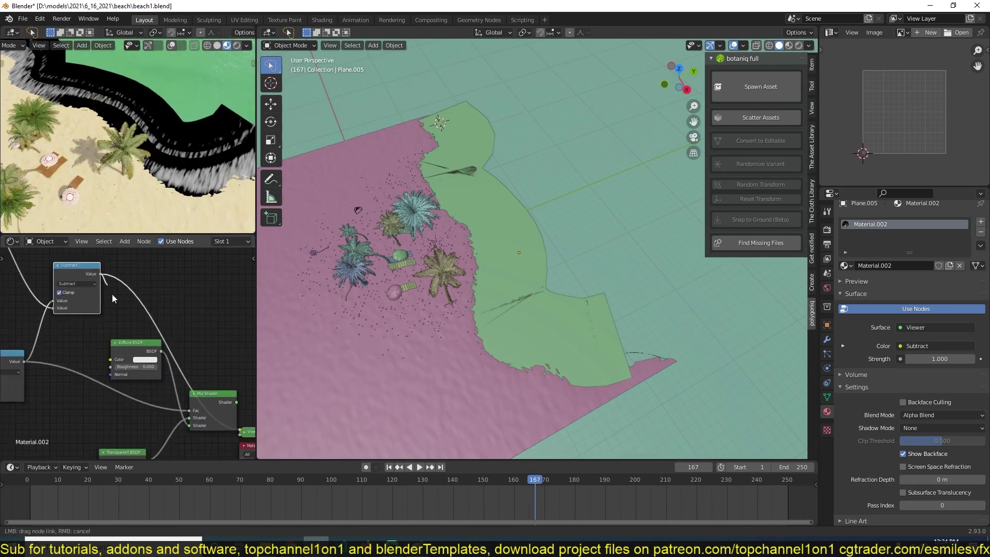
pyautogui.hotkey('ctrl', 's')
pyautogui.moveTo(138, 316)
pyautogui.mouseDown(button='middle')
pyautogui.moveTo(146, 310)
pyautogui.moveTo(93, 246)
pyautogui.mouseUp(button='middle')
pyautogui.scroll(-2, 145, 313)
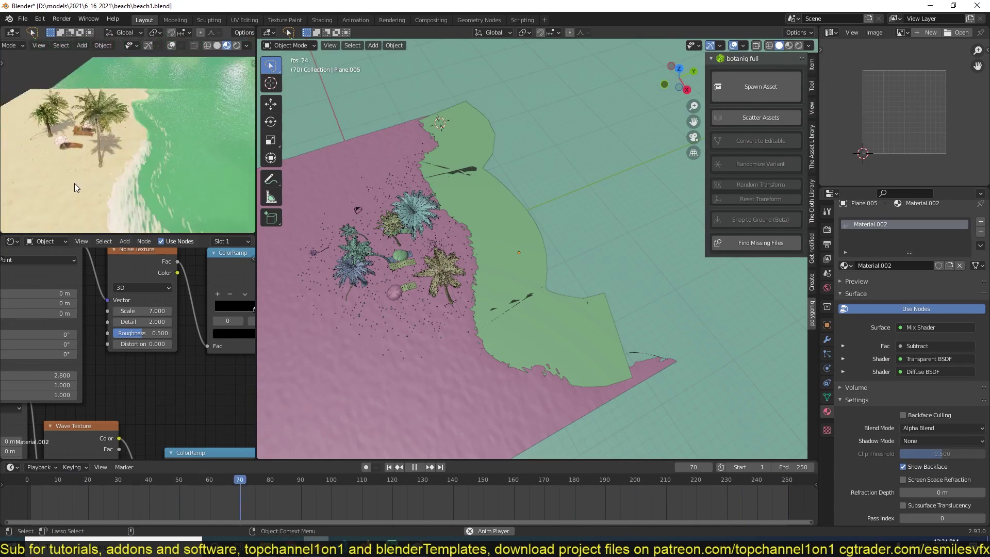
pyautogui.keyDown('ctrl'); pyautogui.keyDown('shift'); pyautogui.click(132, 366); pyautogui.keyUp('shift'); pyautogui.keyUp('ctrl')
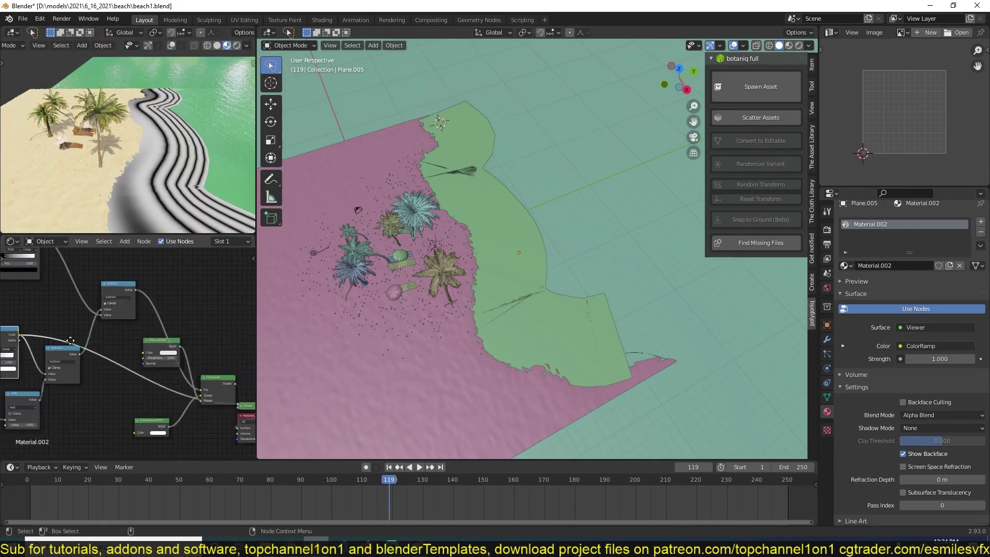
pyautogui.hotkey('ctrl', 's')
# Keyframe the foam Mapping Location Y at 0.6 m across frames, save, and play back
pyautogui.moveTo(107, 310); pyautogui.dragTo(107, 326, button='middle')
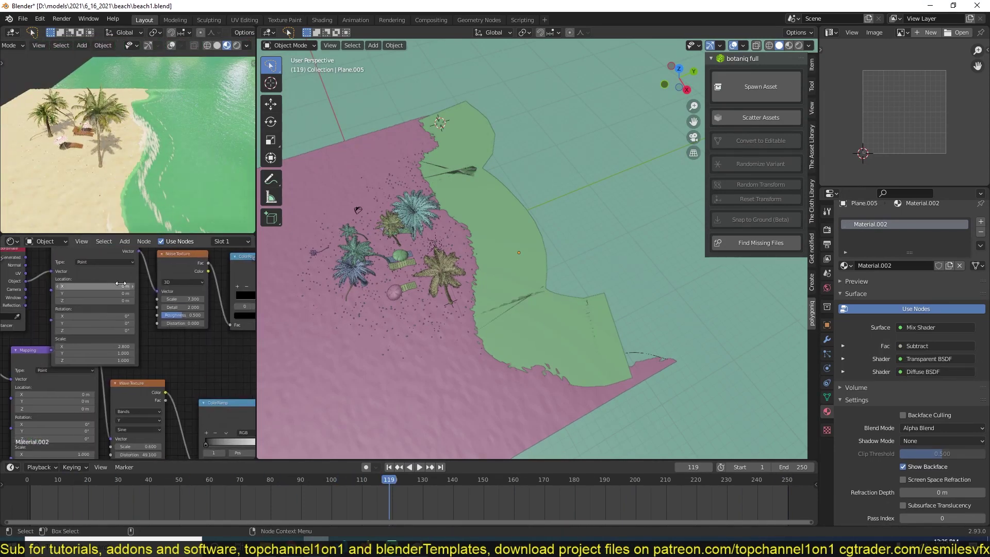
pyautogui.moveTo(61, 293); pyautogui.dragTo(98, 293, button='middle')
pyautogui.press('i')
pyautogui.moveTo(87, 293); pyautogui.dragTo(98, 294)
pyautogui.click(231, 497)
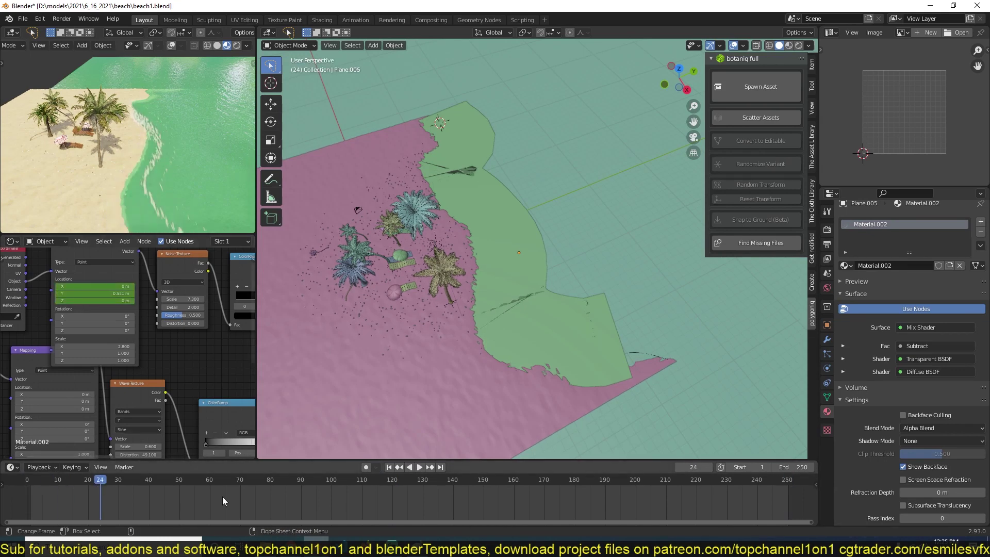
pyautogui.hotkey('ctrl', 's')
pyautogui.scroll(1, 188, 373)
pyautogui.press('space')
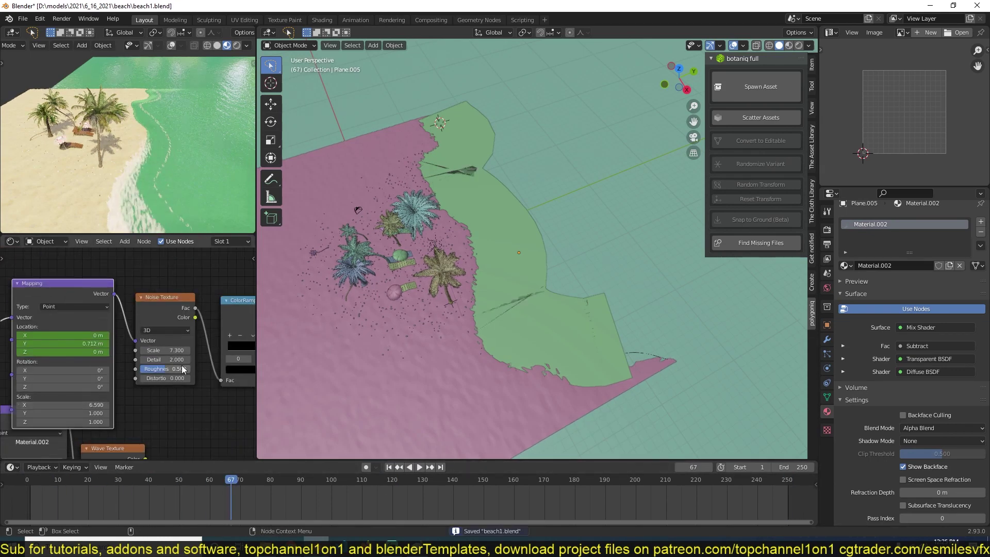
pyautogui.scroll(-2, 193, 360)
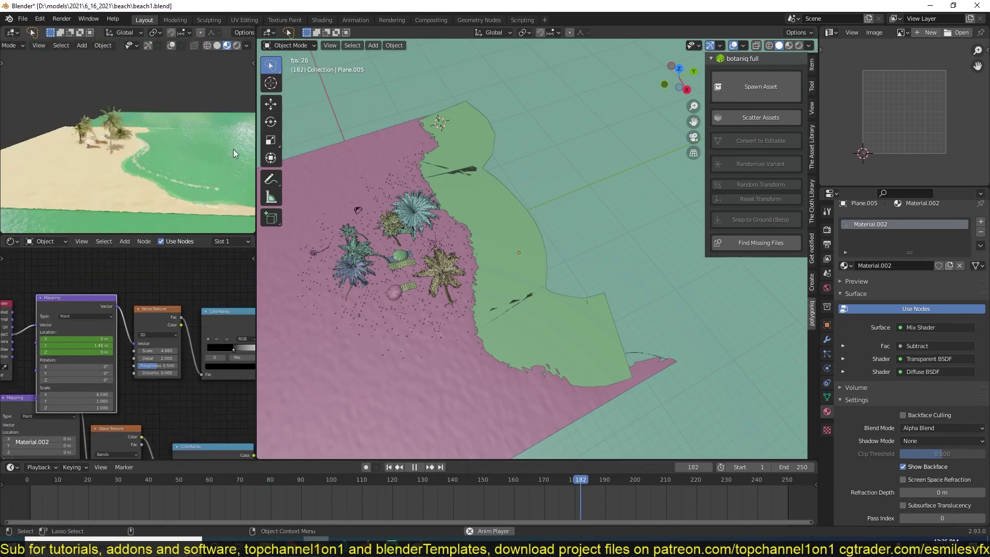
# Stop playback, select the water plane, preview its Noise Texture output, and save
pyautogui.click(170, 171)
pyautogui.press('space')
pyautogui.scroll(3, 150, 405)
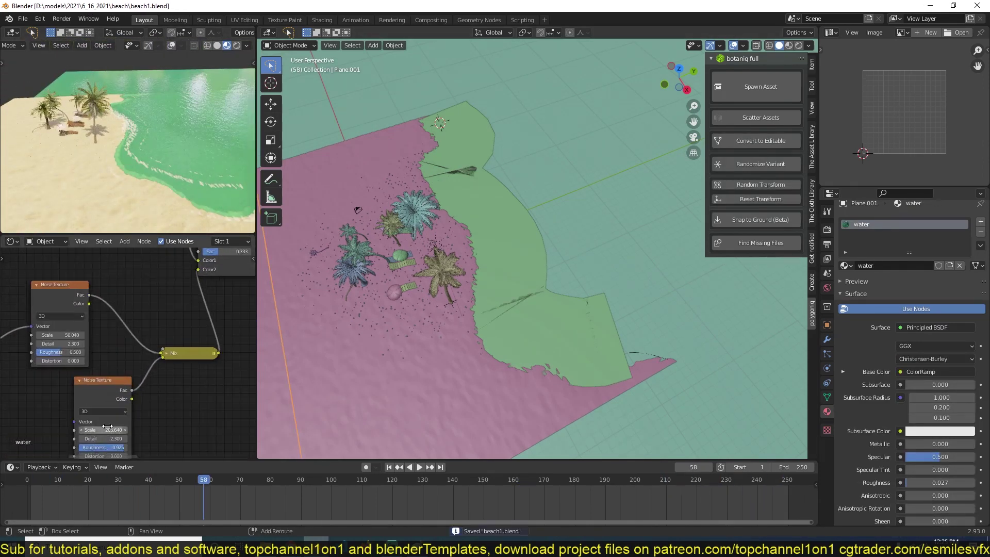
pyautogui.scroll(2, 129, 382)
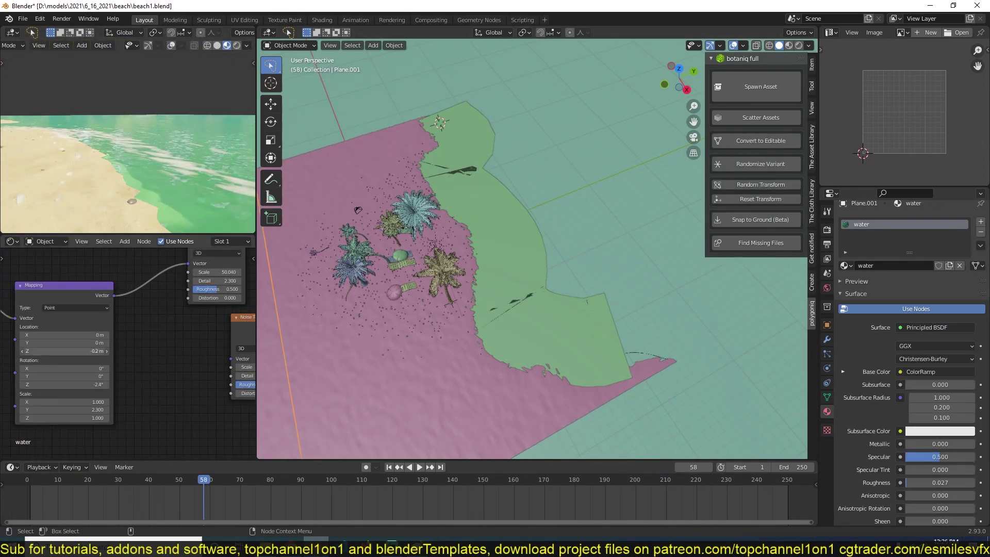
pyautogui.scroll(-3, 65, 346)
pyautogui.scroll(-2, 65, 346)
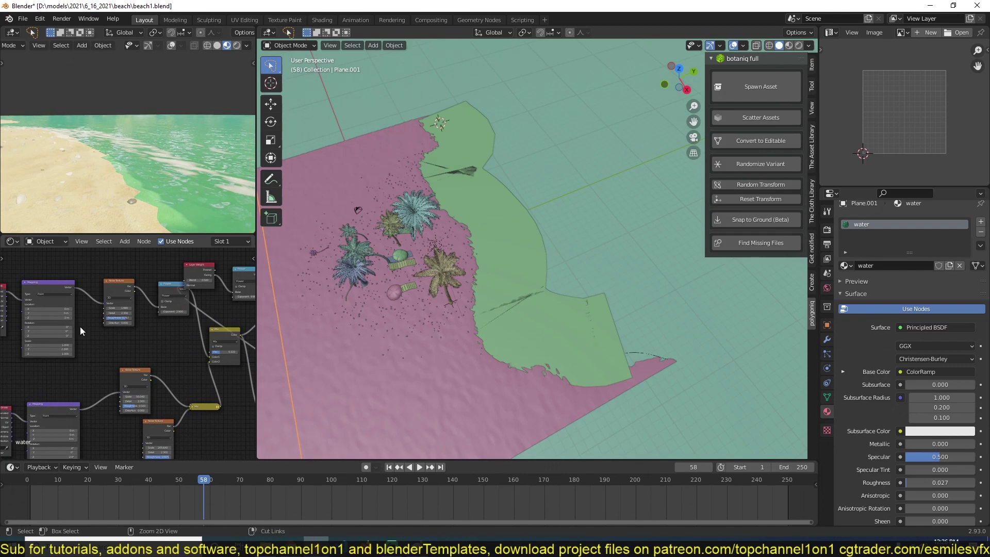
pyautogui.moveTo(98, 389); pyautogui.dragTo(93, 366, button='middle')
pyautogui.keyDown('ctrl'); pyautogui.keyDown('shift'); pyautogui.click(128, 361); pyautogui.keyUp('shift'); pyautogui.keyUp('ctrl')
pyautogui.hotkey('ctrl', 's')
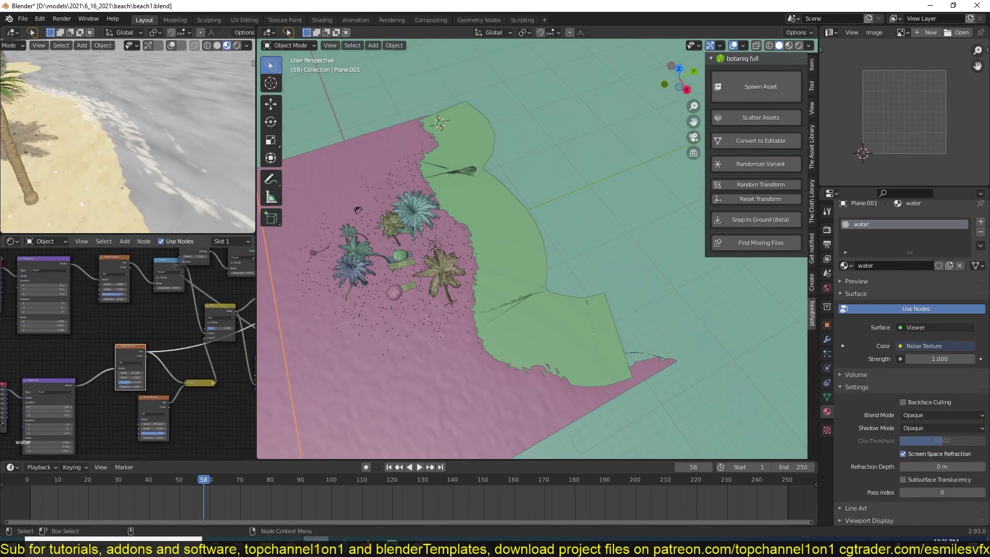
# Keyframe the water Mapping node's Location at the end frame and play it back
pyautogui.click(46, 382)
pyautogui.press('i')
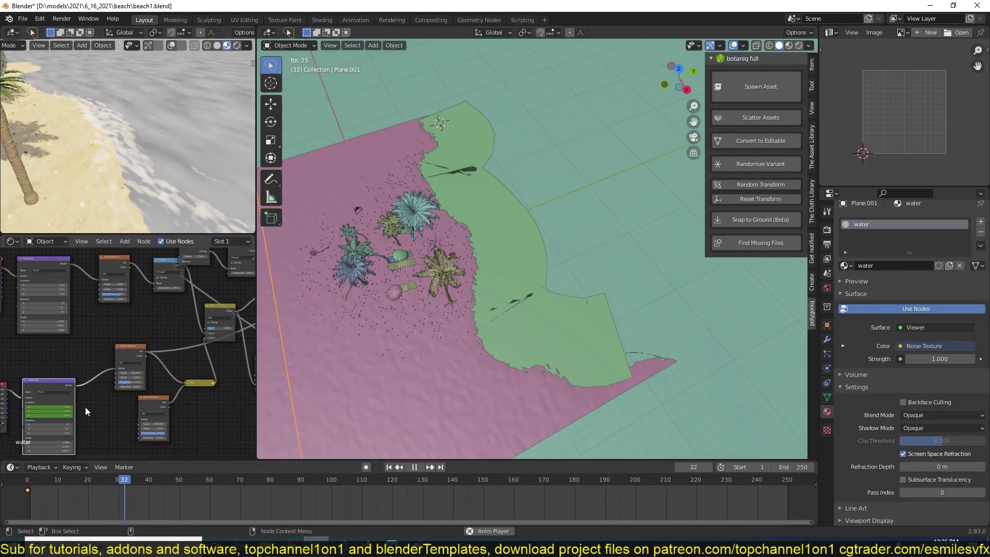
pyautogui.press('space')
pyautogui.press('space')
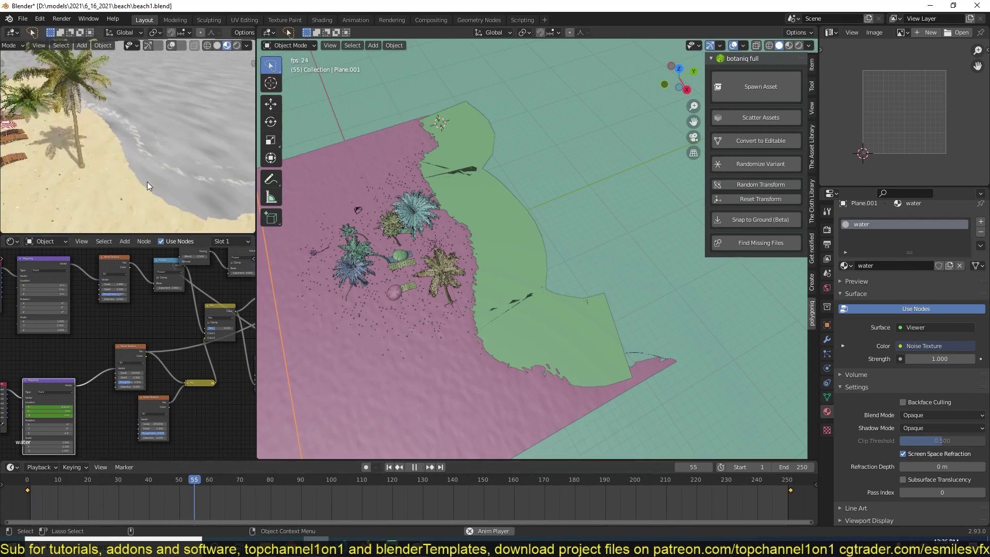
pyautogui.scroll(-5, 738, 499)
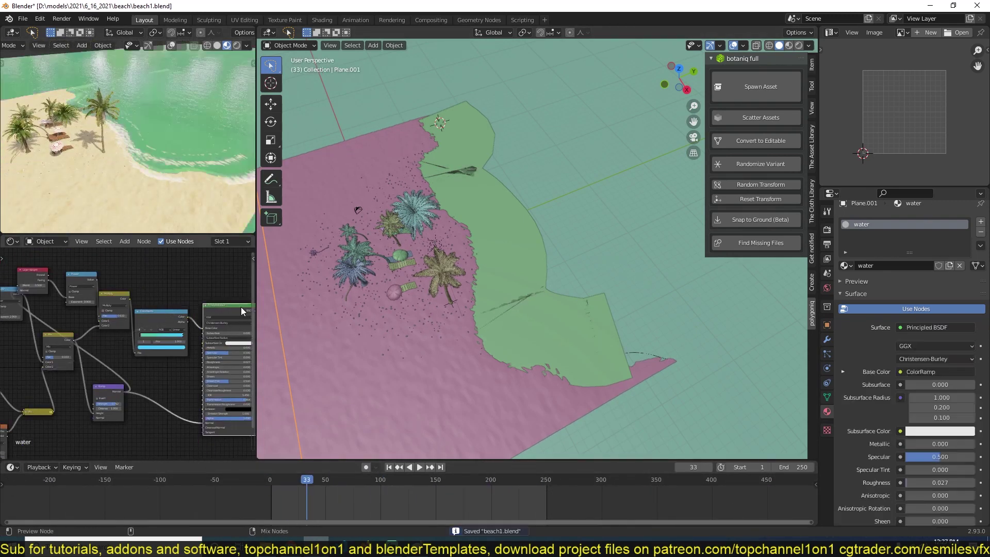
# Select foam plane Plane.005 and stretch the foam strip lengthwise
pyautogui.click(429, 307)
pyautogui.press('space')
pyautogui.scroll(3, 514, 279)
pyautogui.scroll(-4, 514, 280)
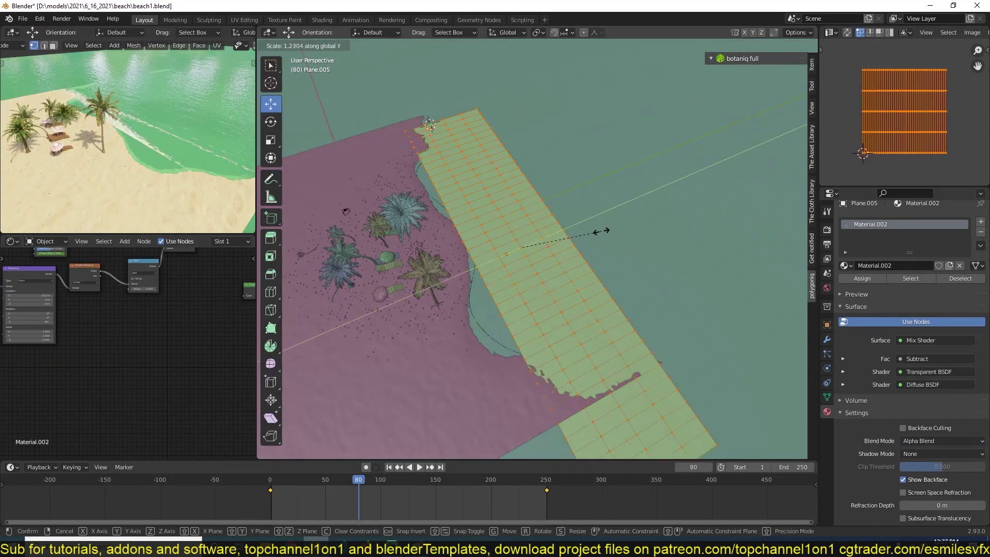
pyautogui.hotkey('shift', 'a')
pyautogui.click(606, 336)
# In top view, move and rotate the Bezier curve segment along the beach edge, then play back
pyautogui.press('KP_7')
pyautogui.press('Tab')
pyautogui.press('n')
pyautogui.hotkey('shift', 'z')
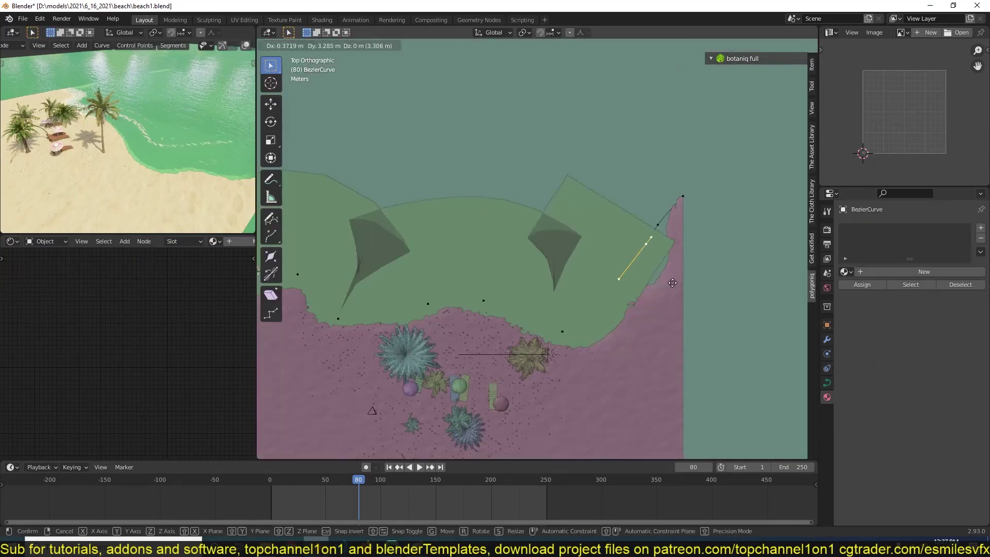
pyautogui.press('g')
pyautogui.click(456, 336)
pyautogui.press('Tab')
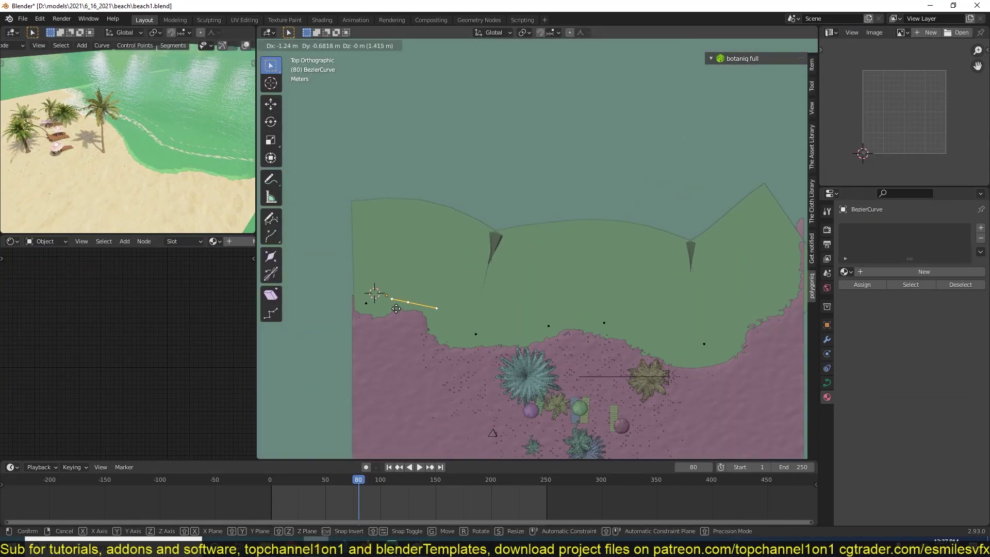
pyautogui.press('n')
pyautogui.press('space')
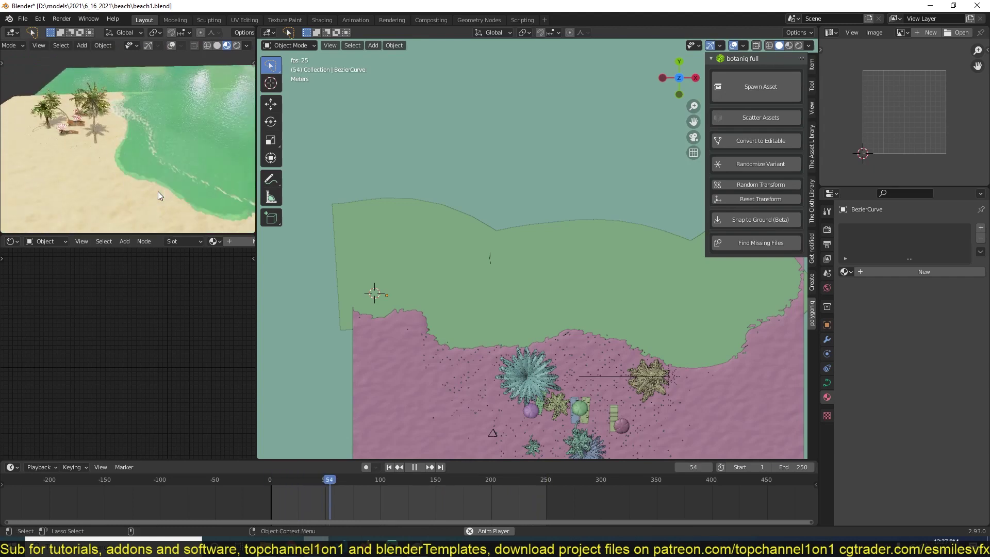
pyautogui.click(158, 190)
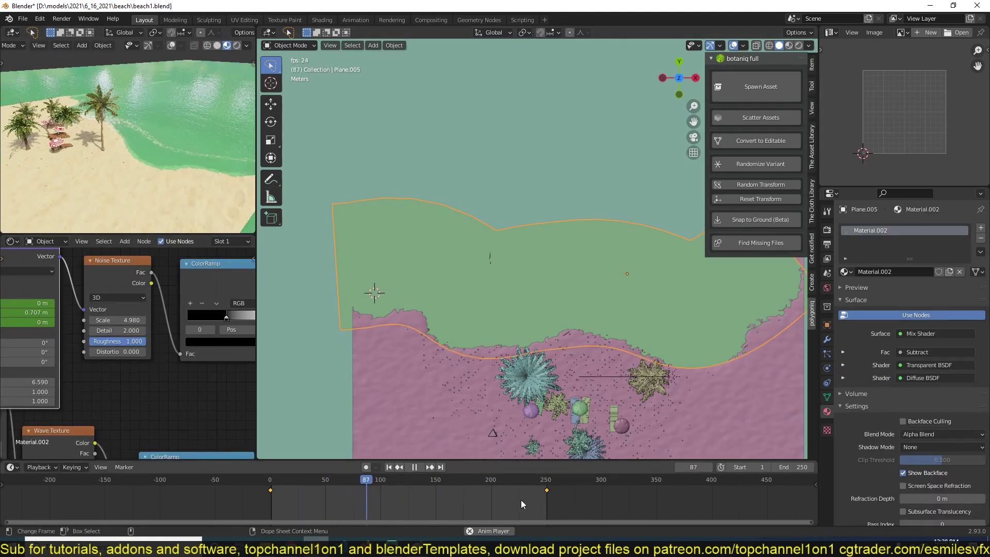
# Duplicate the foam plane and enter edit mode on the copy in wireframe display
pyautogui.press('Escape')
pyautogui.scroll(-3, 531, 345)
pyautogui.hotkey('shift', 'd')
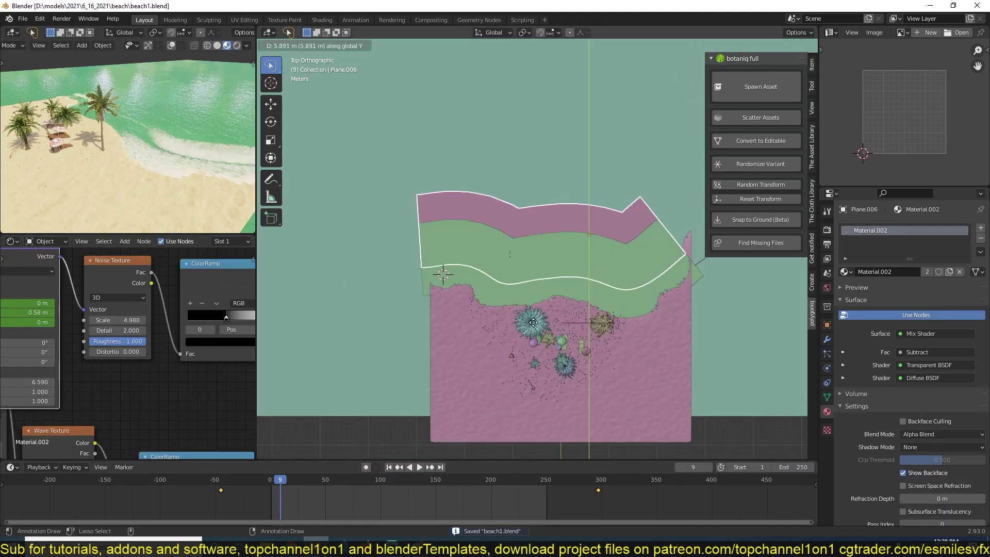
pyautogui.press('Escape')
pyautogui.press('space')
pyautogui.hotkey('shift', 'z')
pyautogui.press('Tab')
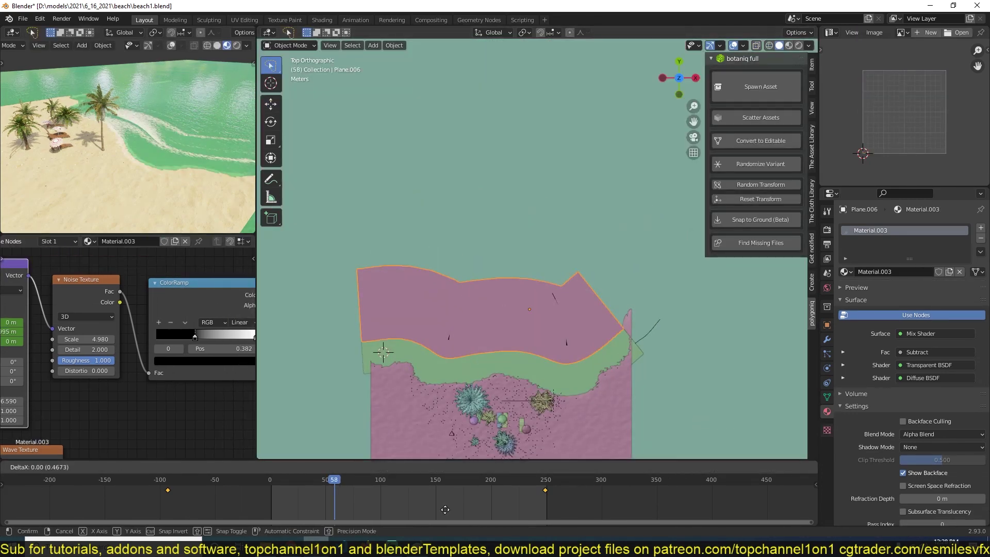
# Bring the Wave Texture and Mapping nodes into view and preview the wave animation
pyautogui.moveTo(154, 332); pyautogui.dragTo(94, 325, button='middle')
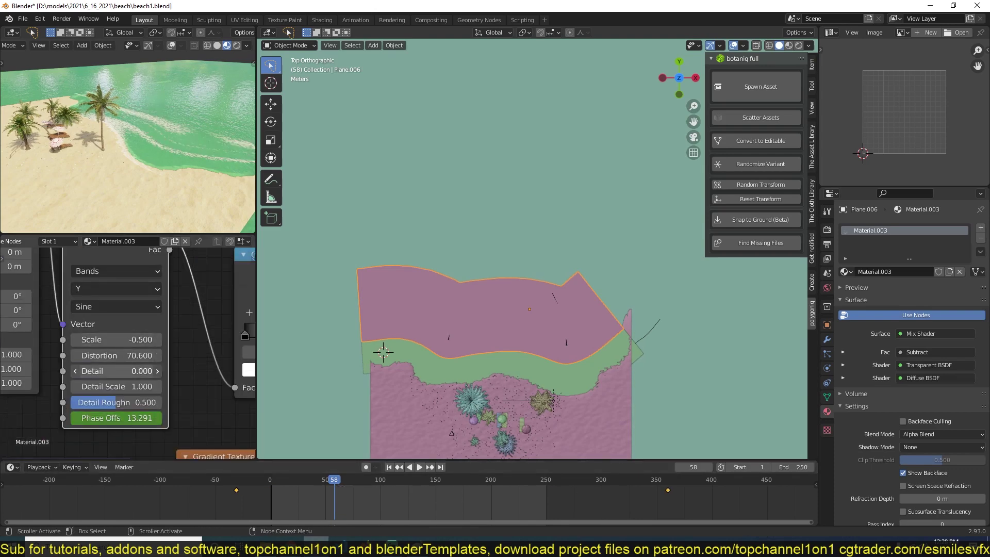
pyautogui.press('space')
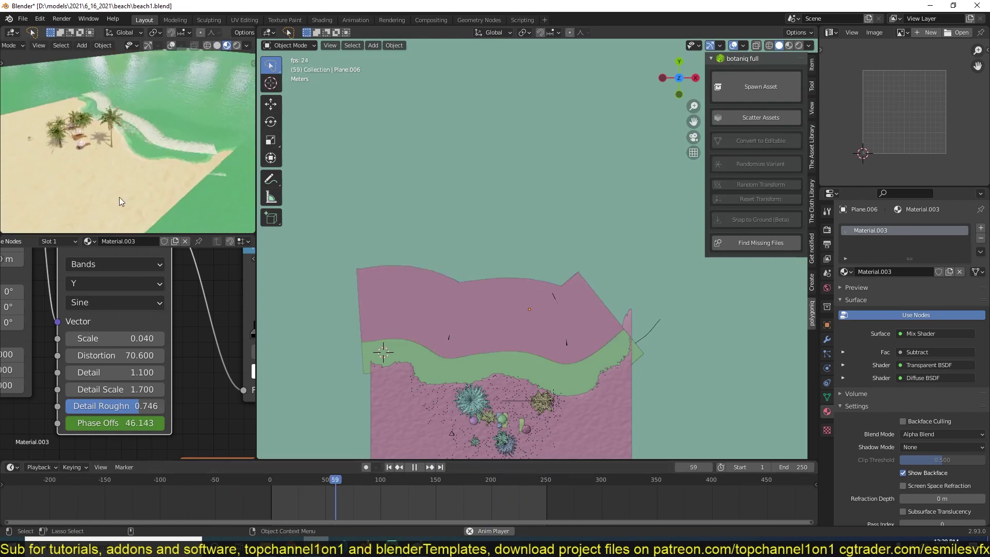
pyautogui.press('Escape')
pyautogui.press('Tab')
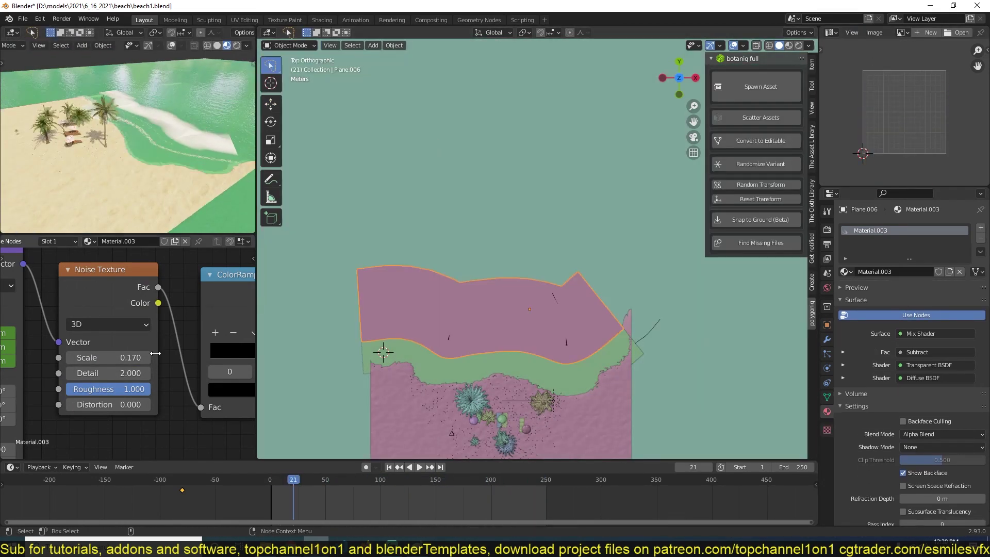
# Insert a Converter Math node on the link between the Noise Texture and ColorRamp
pyautogui.moveTo(87, 393); pyautogui.dragTo(86, 277, button='middle')
pyautogui.hotkey('shift', 'a')
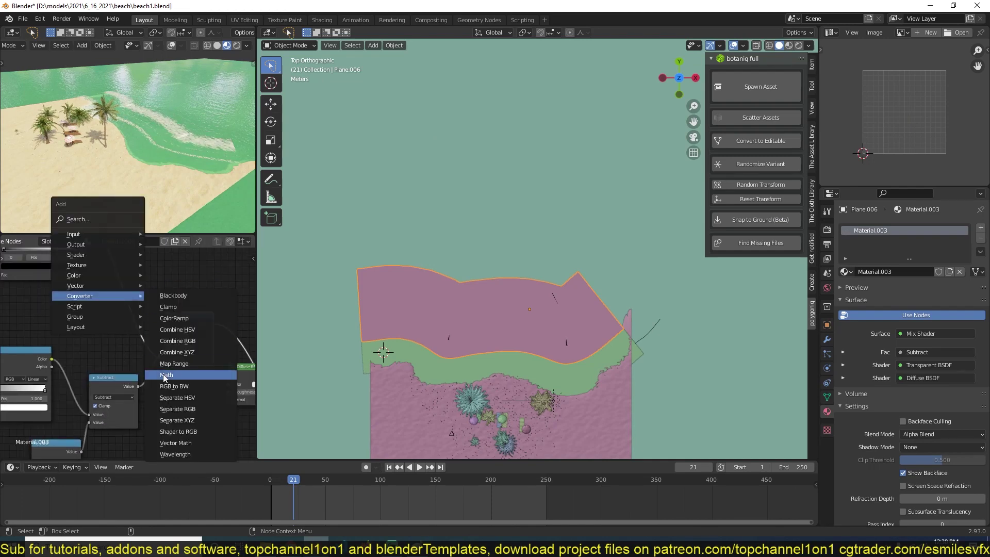
pyautogui.click(163, 374)
pyautogui.click(139, 330)
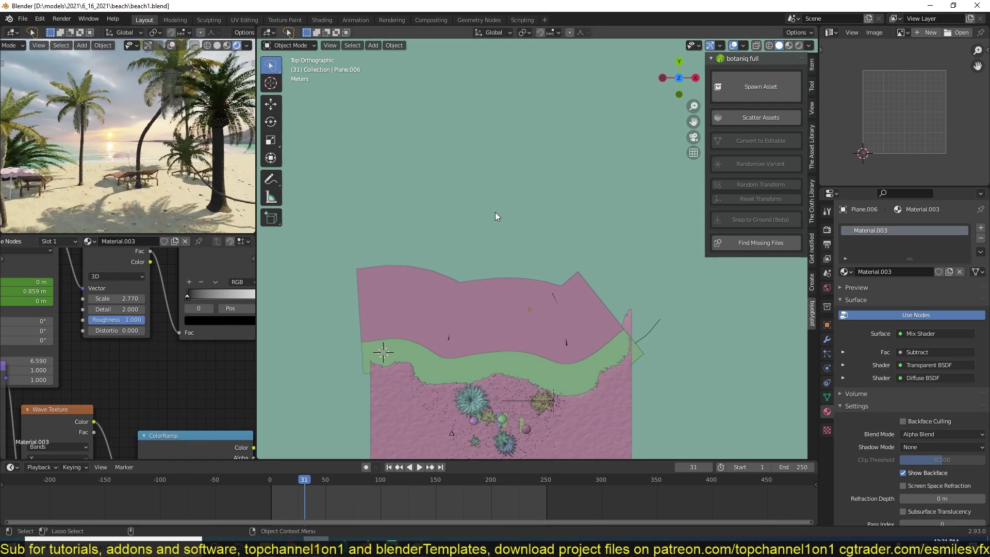
pyautogui.press('KP_0')
pyautogui.press('n')
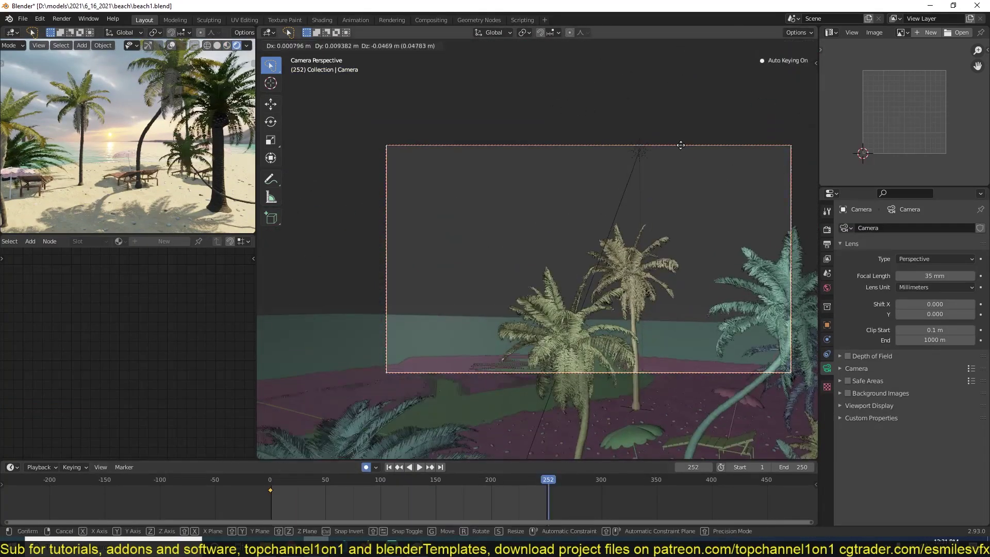
# Confirm the camera's new position and play the camera sweep across the beach
pyautogui.click(555, 449)
pyautogui.press('space')
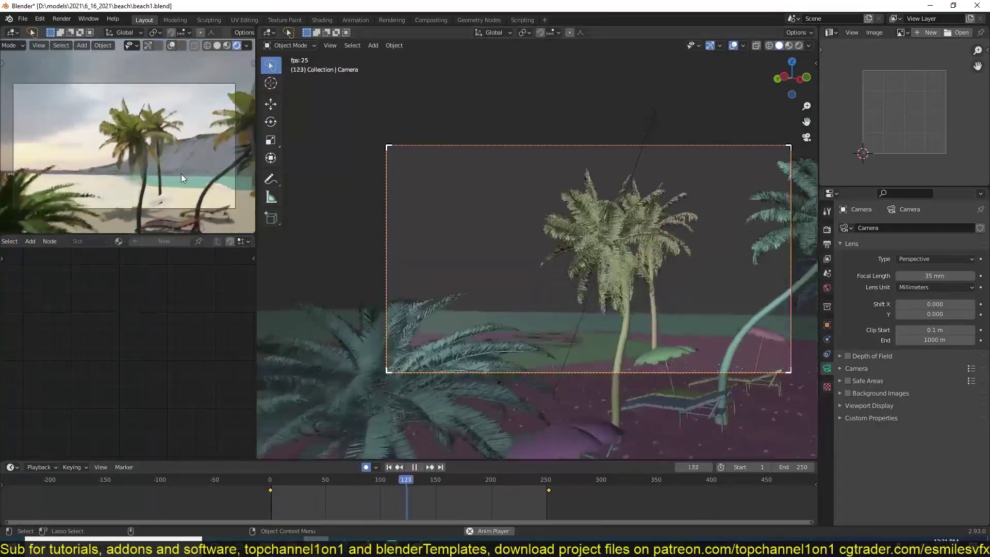
pyautogui.press('Escape')
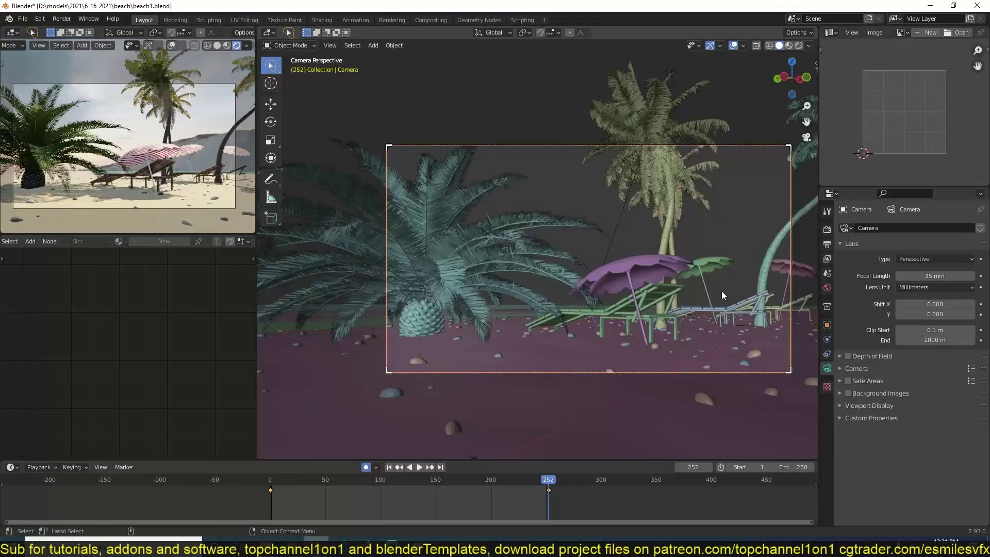
pyautogui.moveTo(721, 291); pyautogui.dragTo(487, 381, button='middle')
# Switch to Material Preview, orbit to a ground-level beach view, and go to frame 244
pyautogui.click(789, 45)
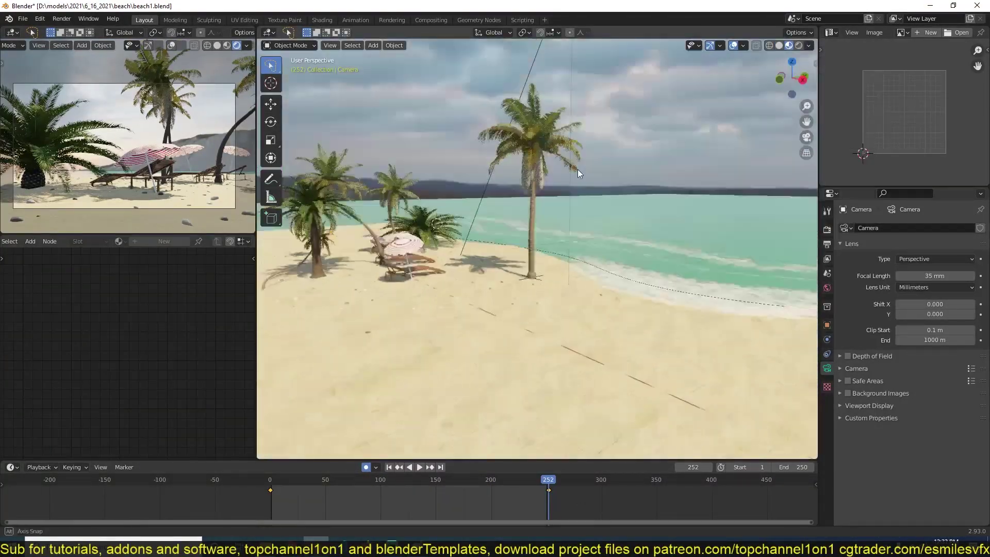
pyautogui.moveTo(606, 196); pyautogui.dragTo(580, 205, button='middle')
pyautogui.click(831, 32)
pyautogui.click(815, 46)
pyautogui.press('Left')
pyautogui.press('Left')
pyautogui.press('Left')
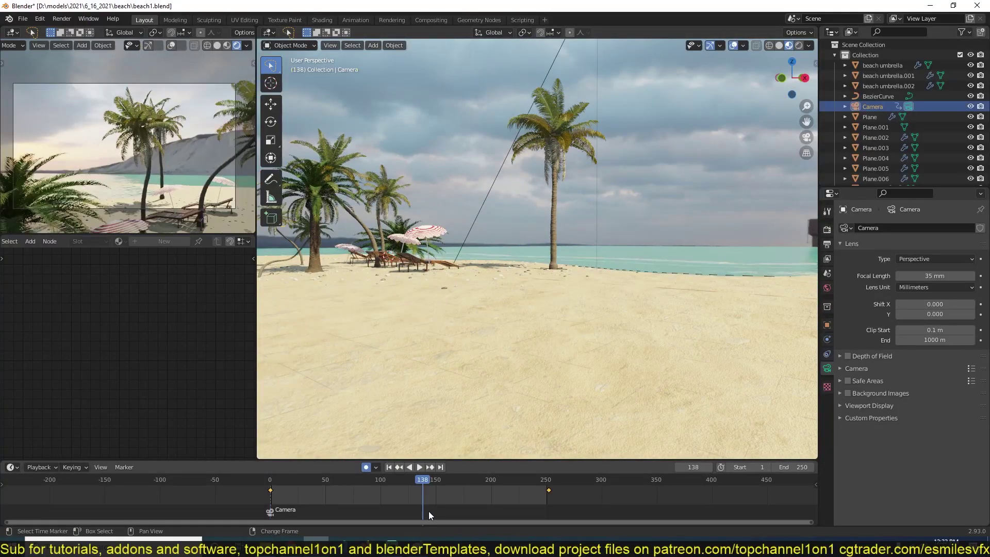
pyautogui.hotkey('shift', 'a')
# Add a new camera aligned to a ground-level beach view and keyframe its transforms
pyautogui.click(429, 422)
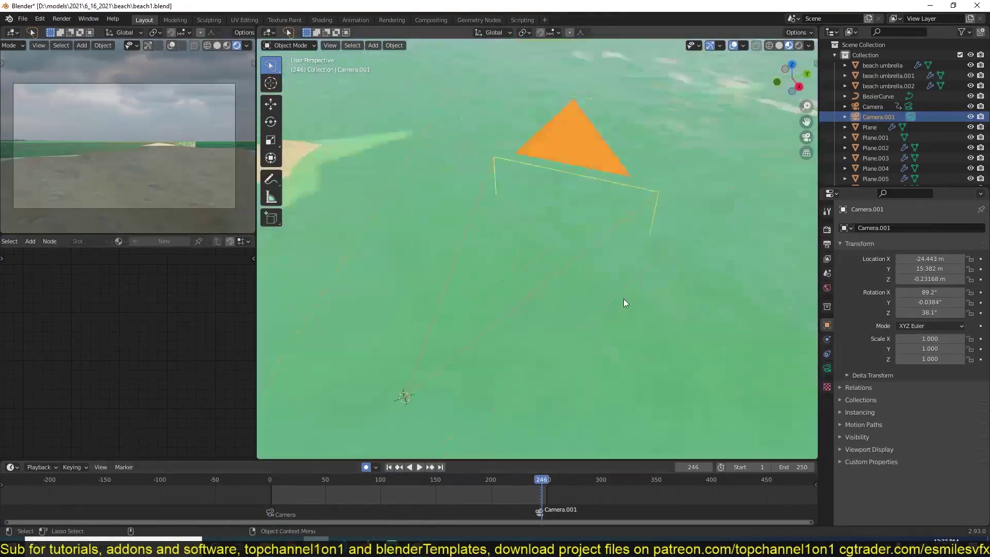
pyautogui.moveTo(623, 298); pyautogui.dragTo(660, 287, button='middle')
pyautogui.scroll(-3, 559, 283)
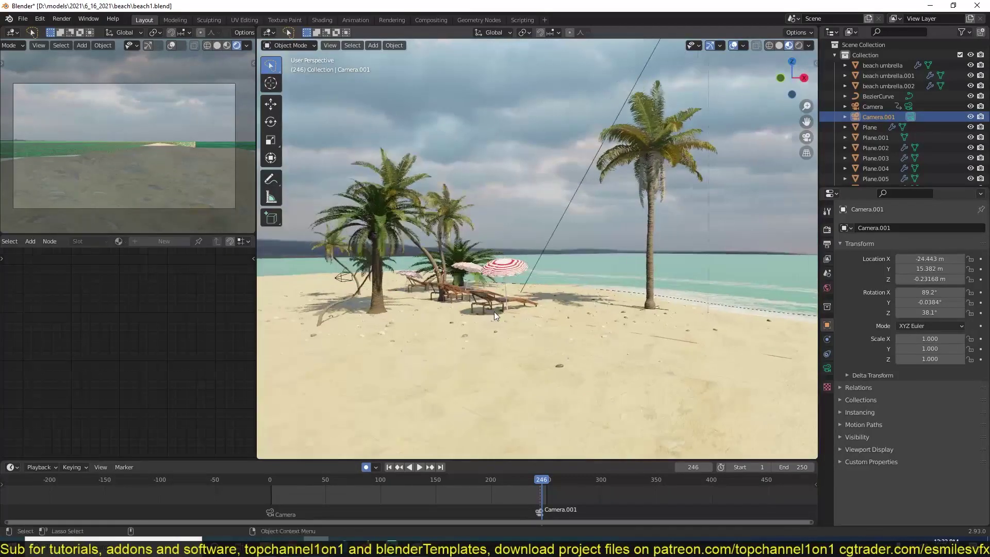
pyautogui.press('ctrl+alt+KP_0')
pyautogui.scroll(-5, 617, 167)
pyautogui.press('i')
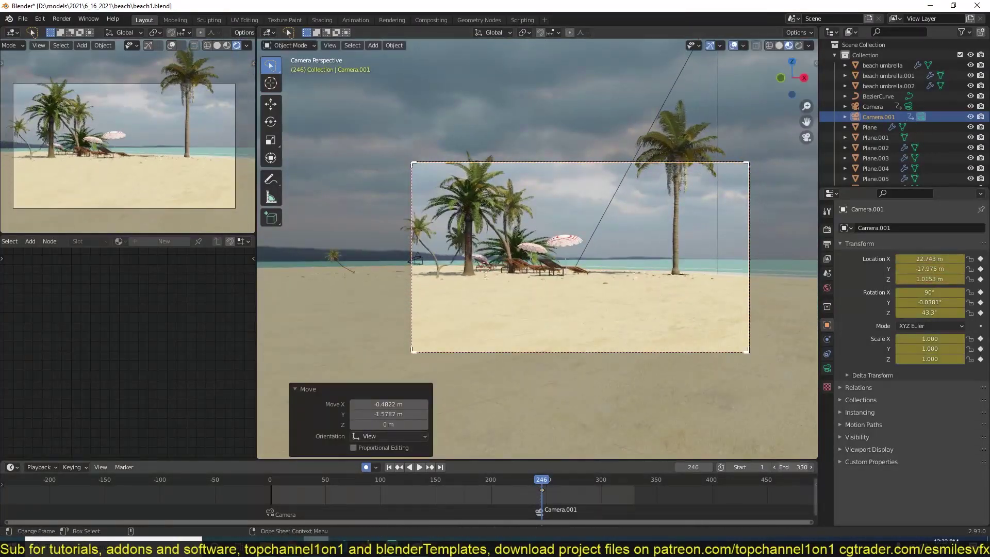
# Keyframe Camera.001 at a second position near frame 466 and play the sweep
pyautogui.scroll(3, 577, 305)
pyautogui.scroll(6, 577, 305)
pyautogui.scroll(2, 577, 306)
pyautogui.press('i')
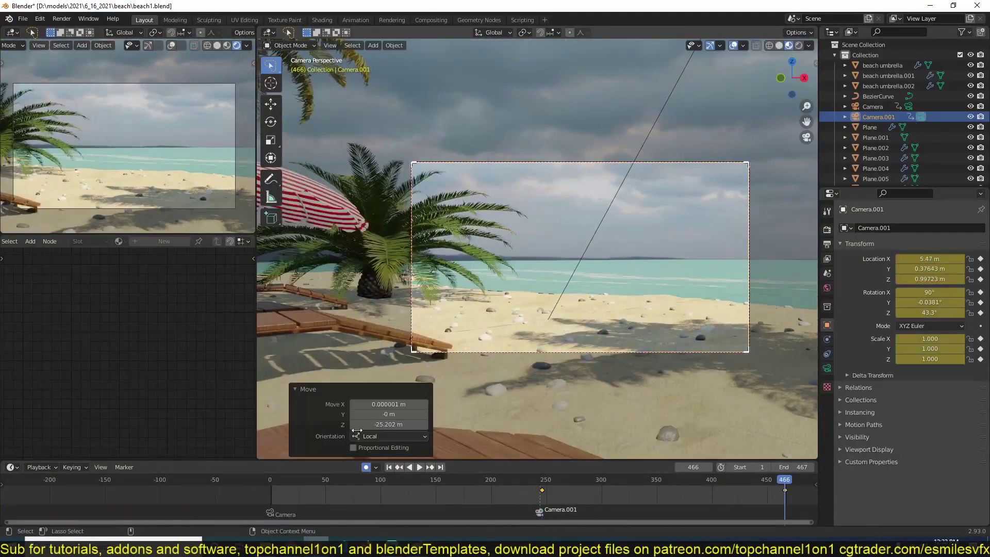
pyautogui.moveTo(542, 490); pyautogui.dragTo(534, 493)
pyautogui.press('space')
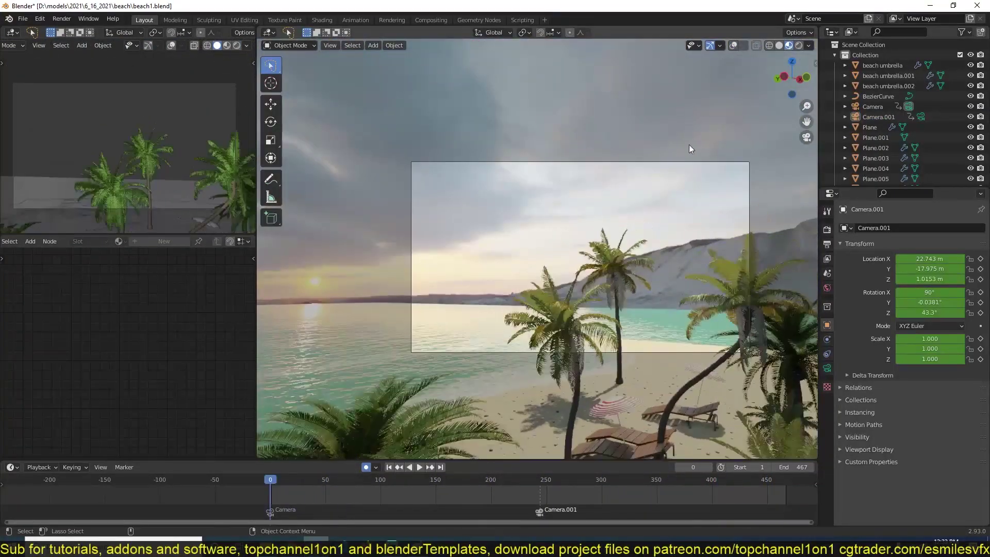
# Set the first camera's focal length to 25 mm and save the file
pyautogui.click(872, 107)
pyautogui.click(827, 368)
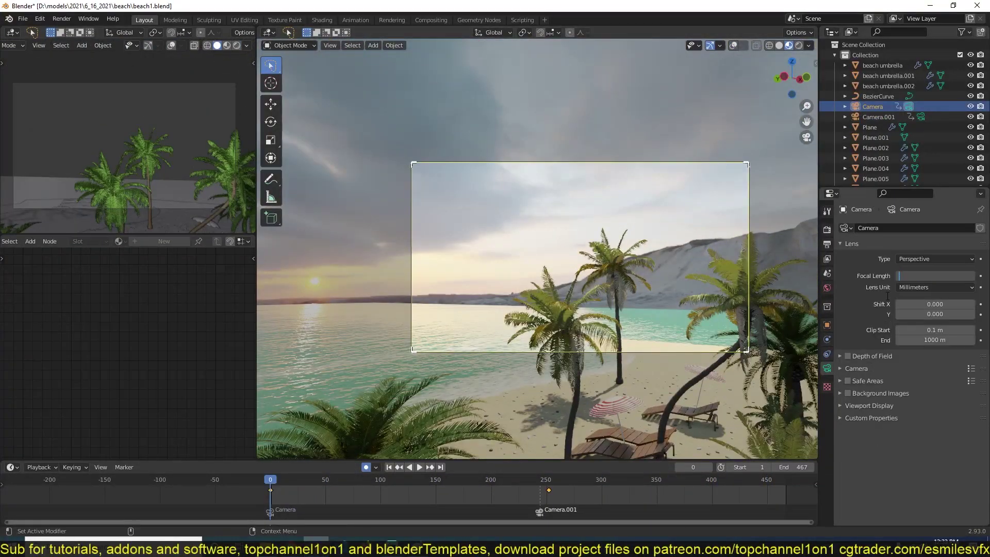
pyautogui.hotkey('ctrl', 's')
pyautogui.press('r')
pyautogui.press('r')
pyautogui.click(711, 246)
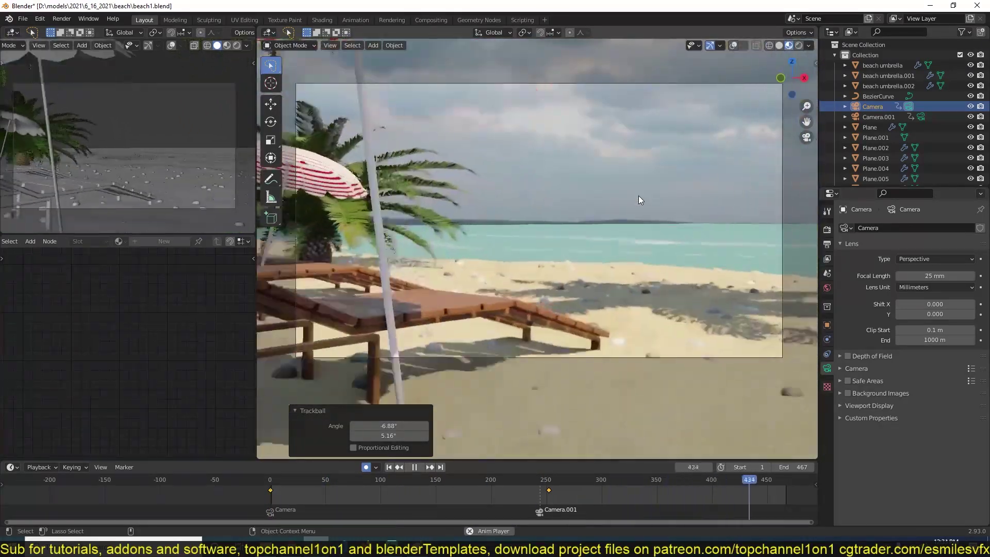
pyautogui.press('Escape')
pyautogui.moveTo(638, 196)
pyautogui.mouseDown(button='middle')
pyautogui.moveTo(601, 228)
pyautogui.moveTo(568, 150)
pyautogui.mouseUp(button='middle')
# Switch the viewport to solid shading, save, and preview the camera view rendered
pyautogui.click(568, 150)
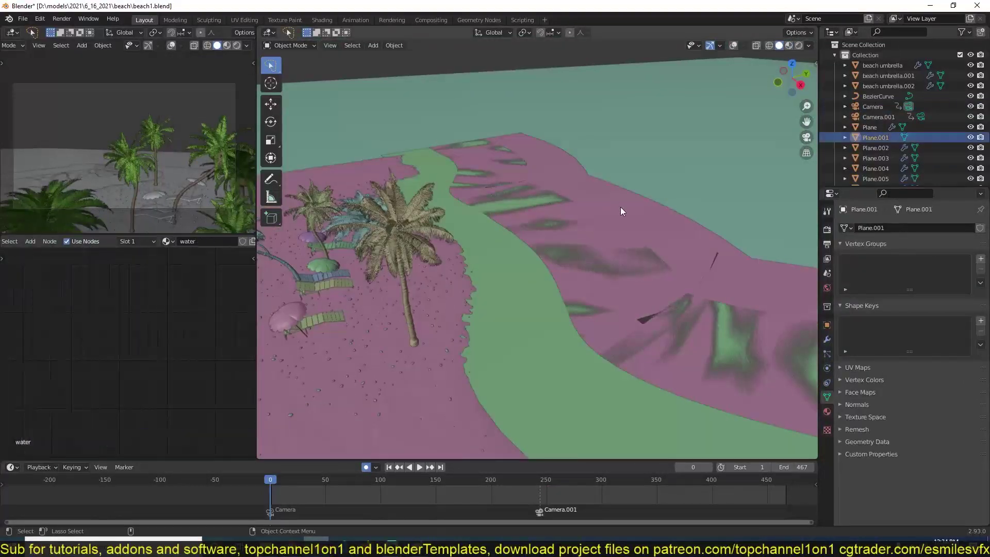
pyautogui.hotkey('shift', 'z')
pyautogui.press('z')
pyautogui.click(620, 170)
pyautogui.hotkey('ctrl', 's')
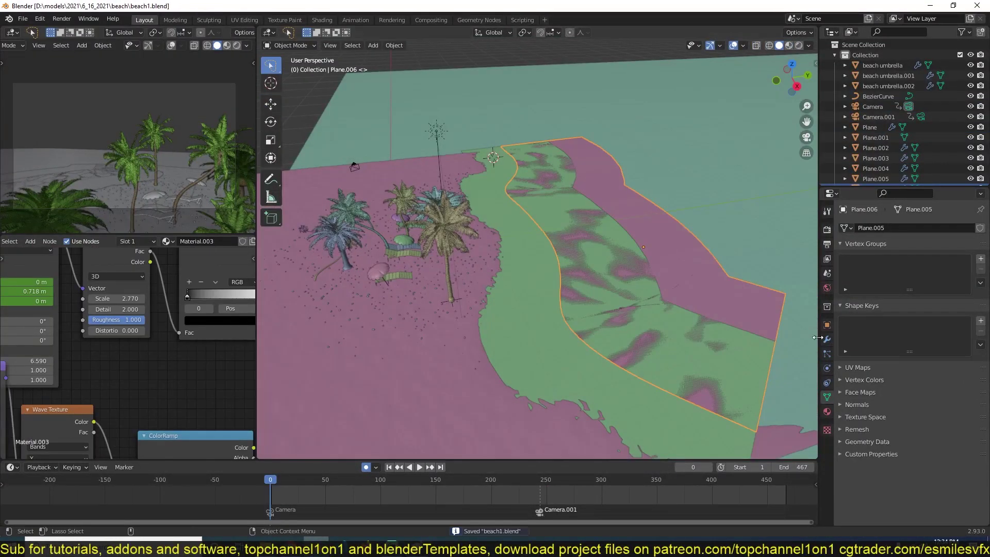
pyautogui.click(826, 336)
pyautogui.press('KP_0')
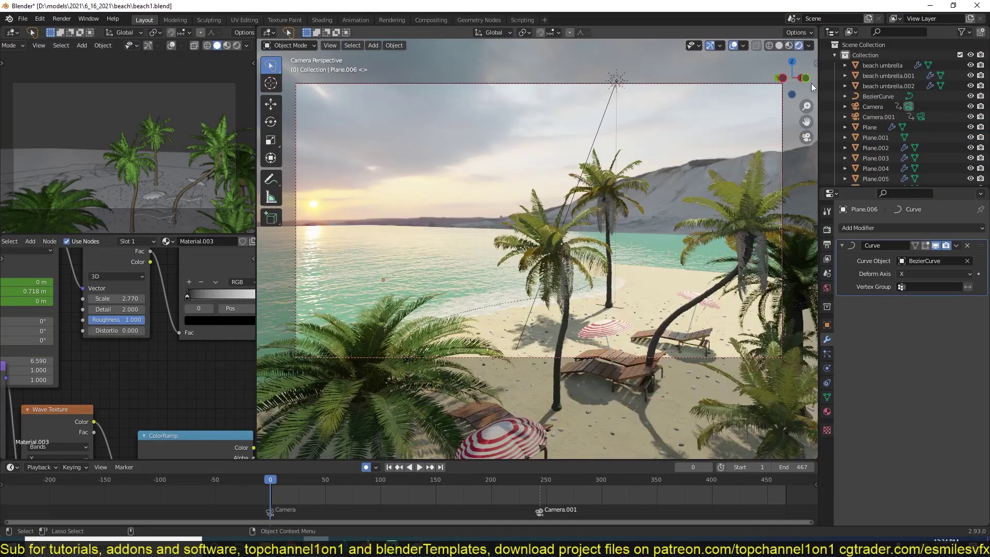
pyautogui.click(826, 229)
# Set the render engine to Eevee and save the blend file
pyautogui.click(799, 45)
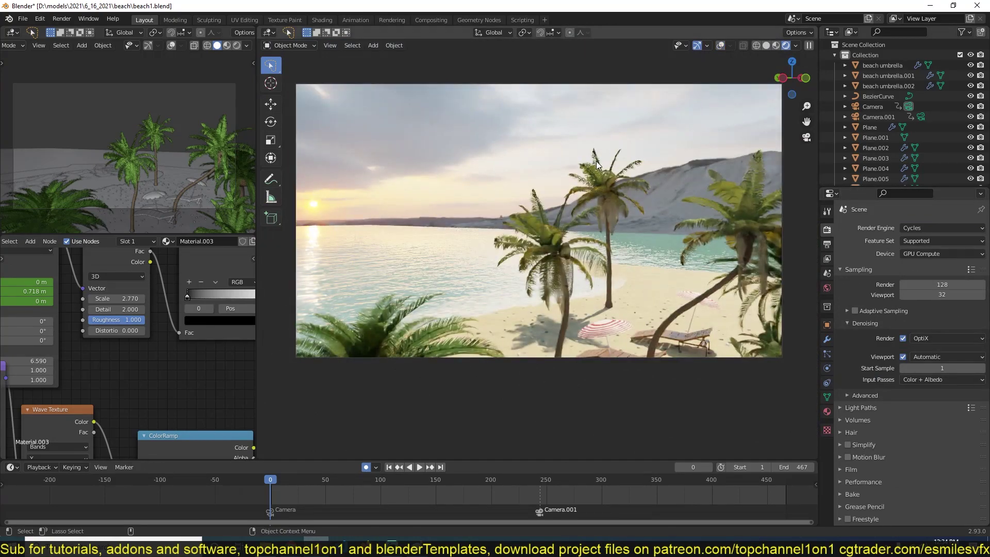
pyautogui.press('z')
pyautogui.moveTo(720, 48)
pyautogui.mouseDown(button='middle')
pyautogui.moveTo(699, 193)
pyautogui.moveTo(670, 196)
pyautogui.mouseUp(button='middle')
pyautogui.click(943, 227)
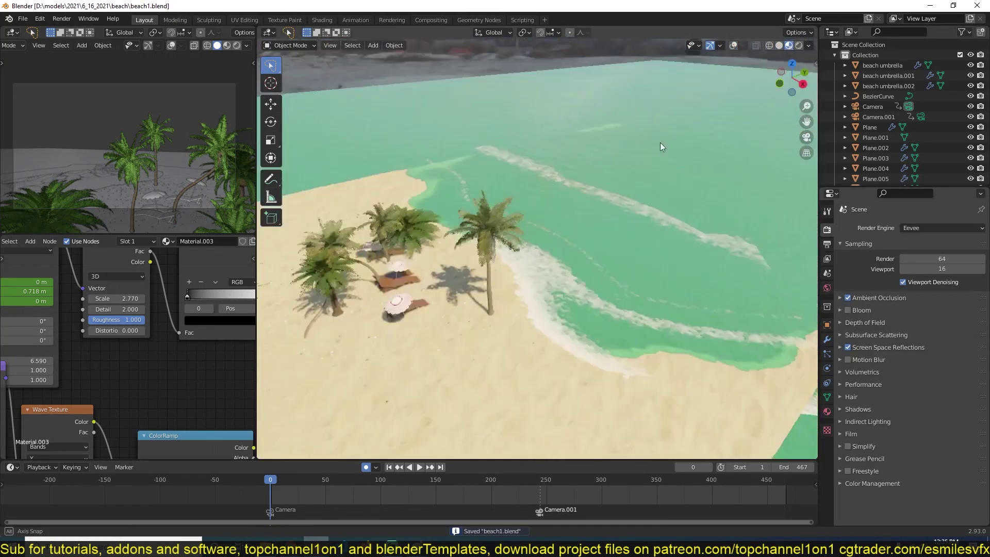
pyautogui.hotkey('ctrl', 's')
# In camera view, open the botaniq Spawn Asset window and choose the grass category
pyautogui.scroll(3, 661, 141)
pyautogui.press('KP_0')
pyautogui.press('n')
pyautogui.click(761, 86)
pyautogui.click(765, 134)
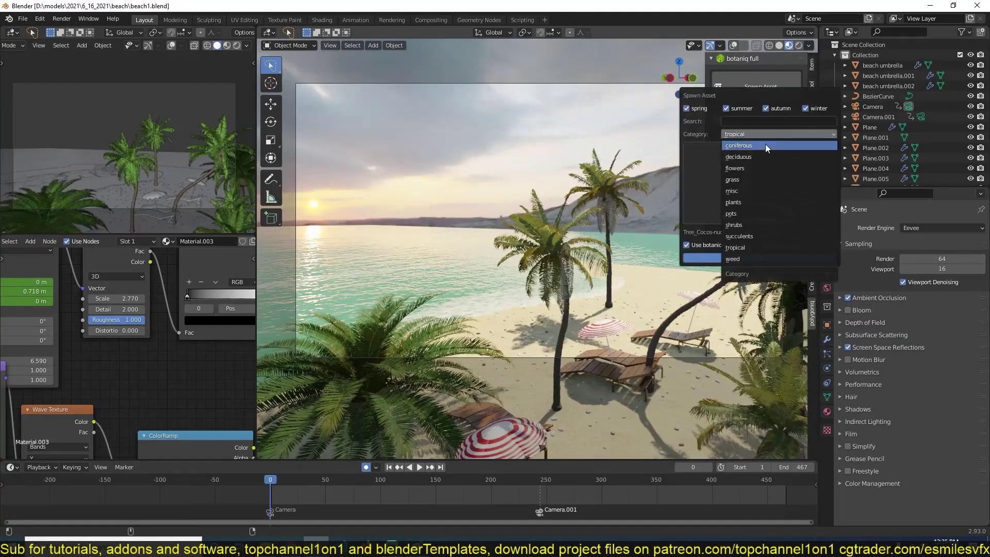
pyautogui.click(758, 191)
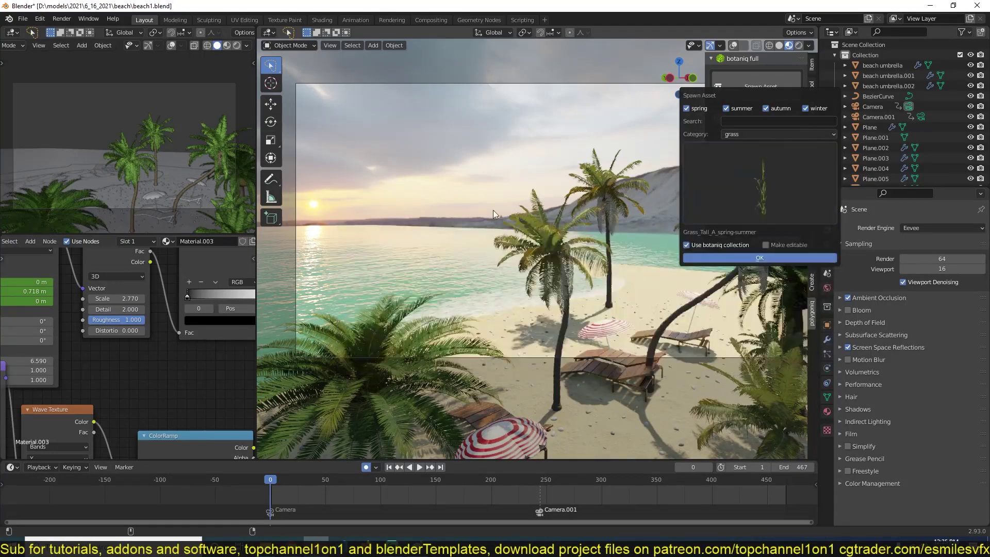